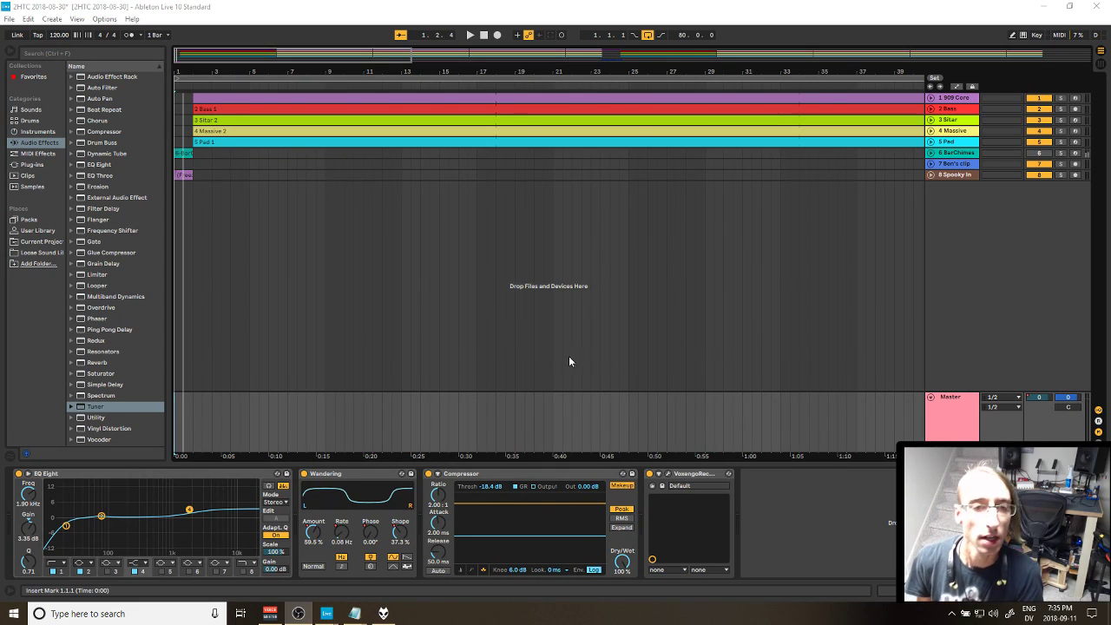
# Step: Switch the master track's Wandering auto-pan between the random waveform and the sine waveform to compare them, finishing on sine
pyautogui.click(380, 481)
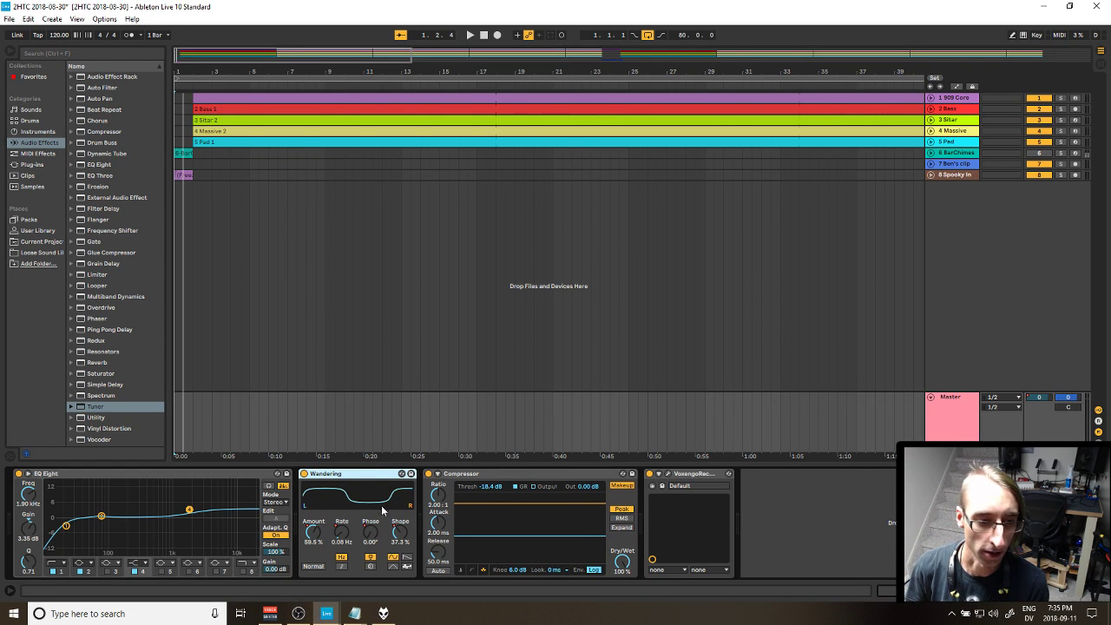
pyautogui.click(408, 567)
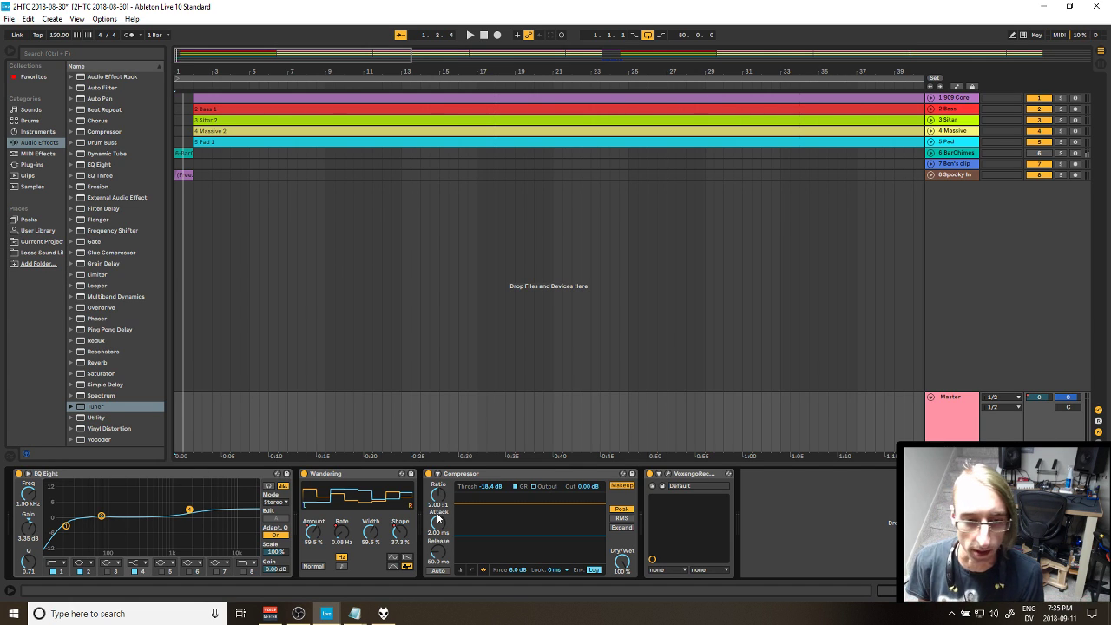
pyautogui.click(393, 557)
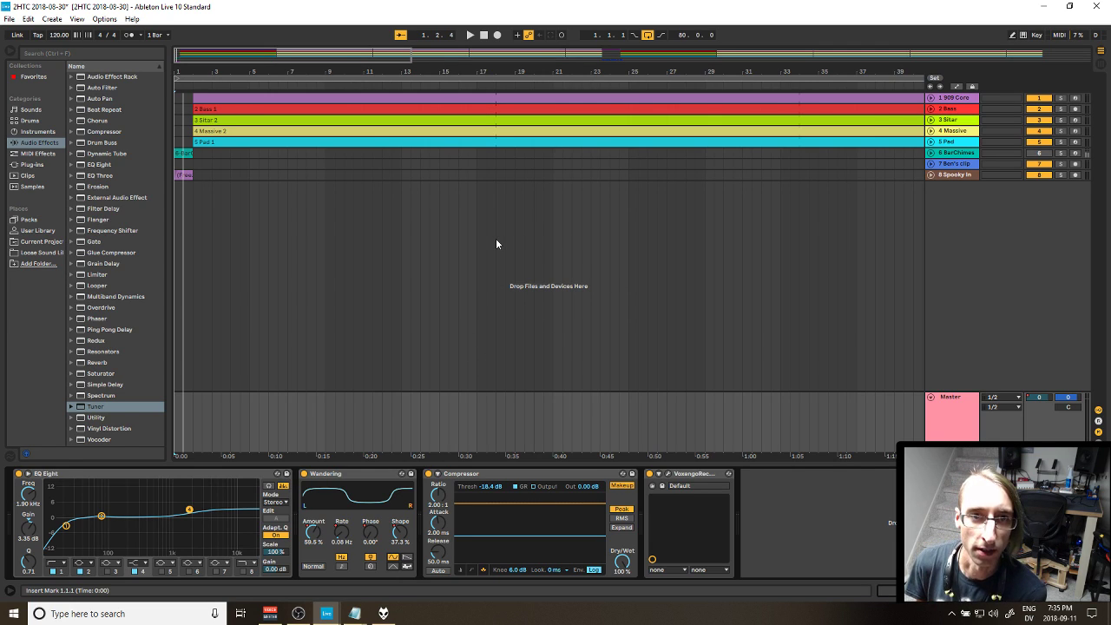
pyautogui.click(358, 480)
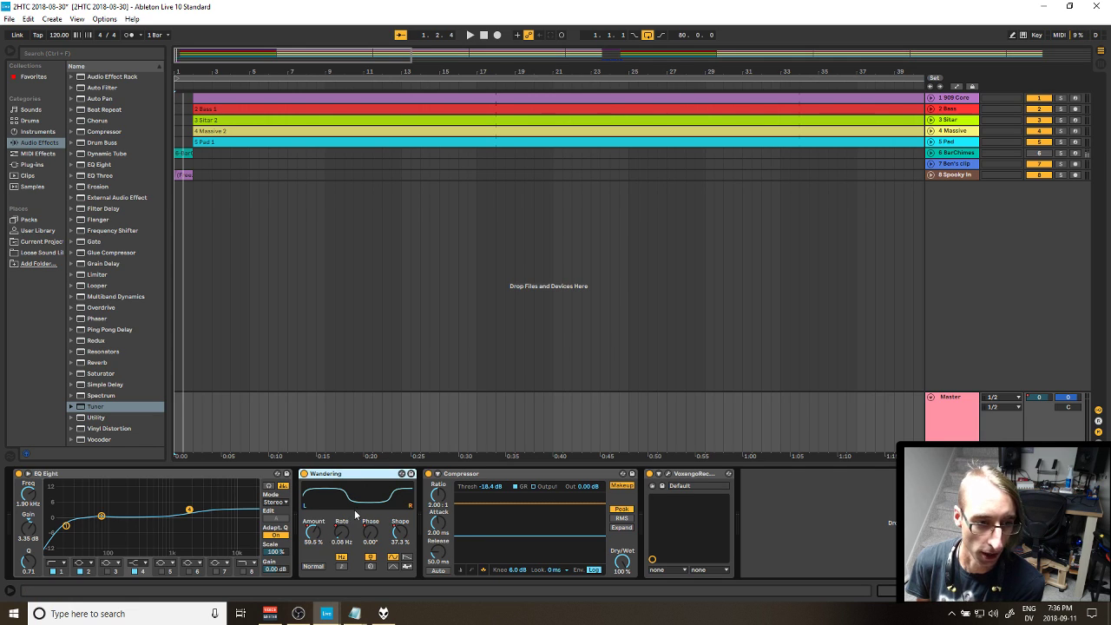
pyautogui.click(949, 423)
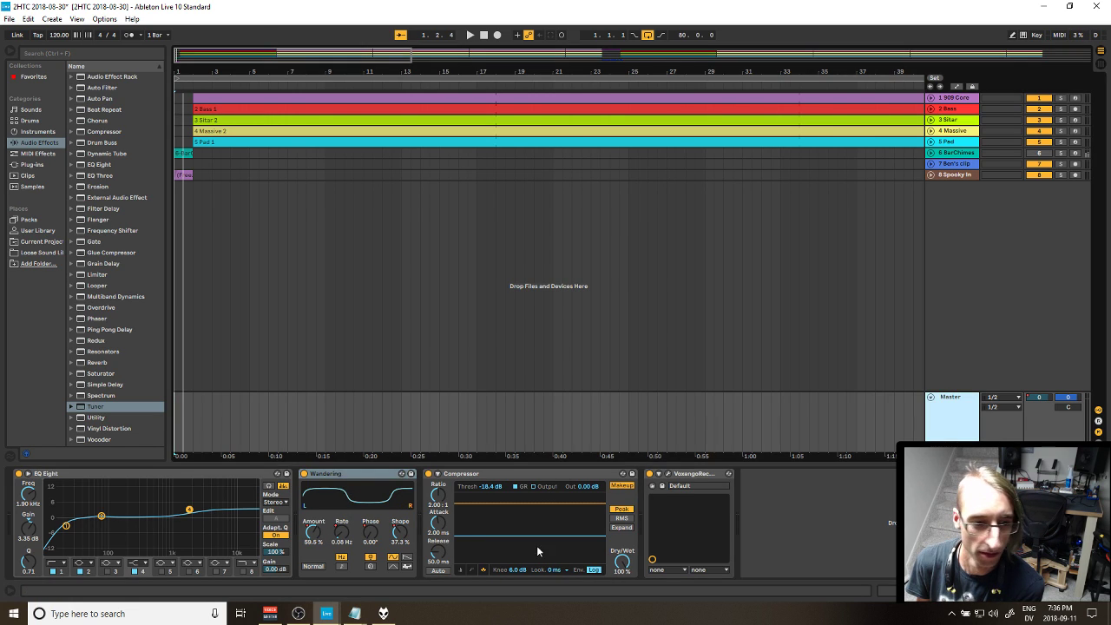
pyautogui.click(406, 566)
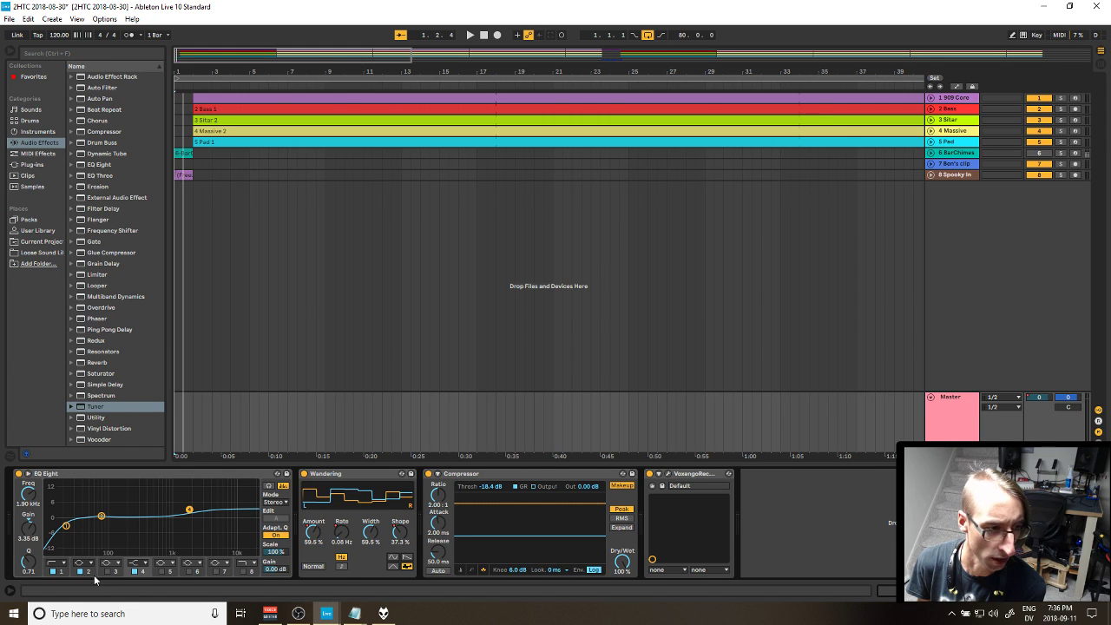
pyautogui.click(393, 556)
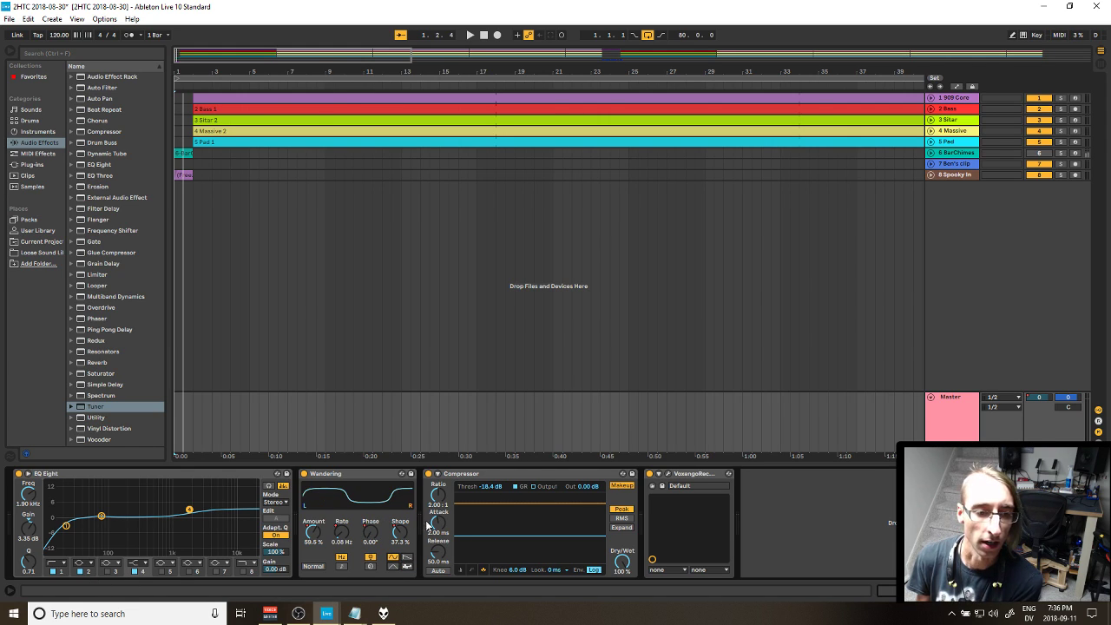
pyautogui.click(407, 566)
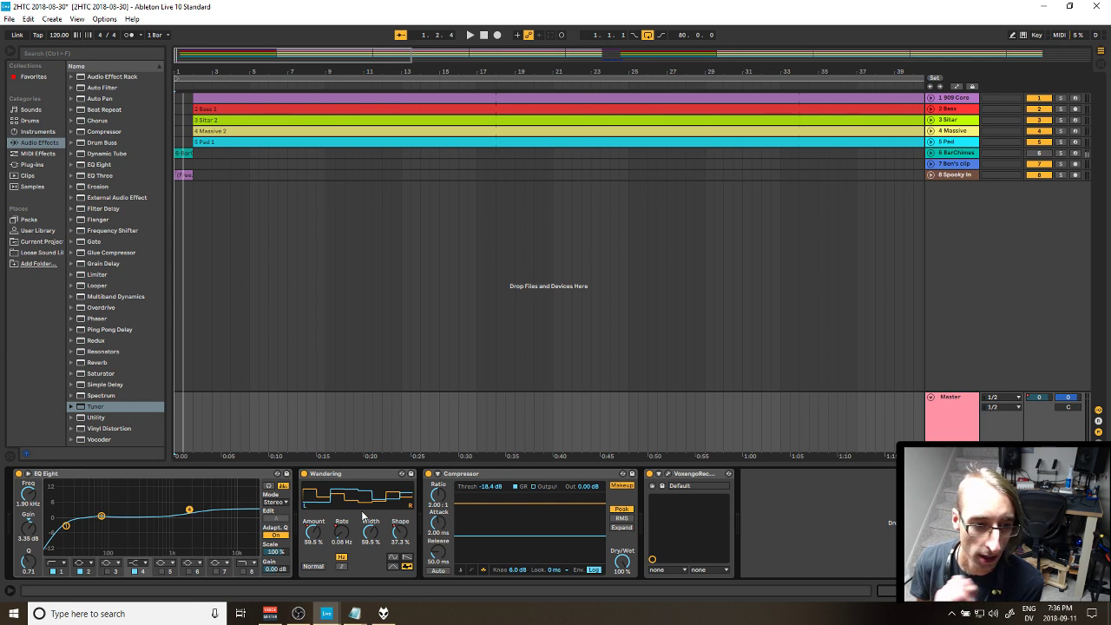
pyautogui.click(395, 556)
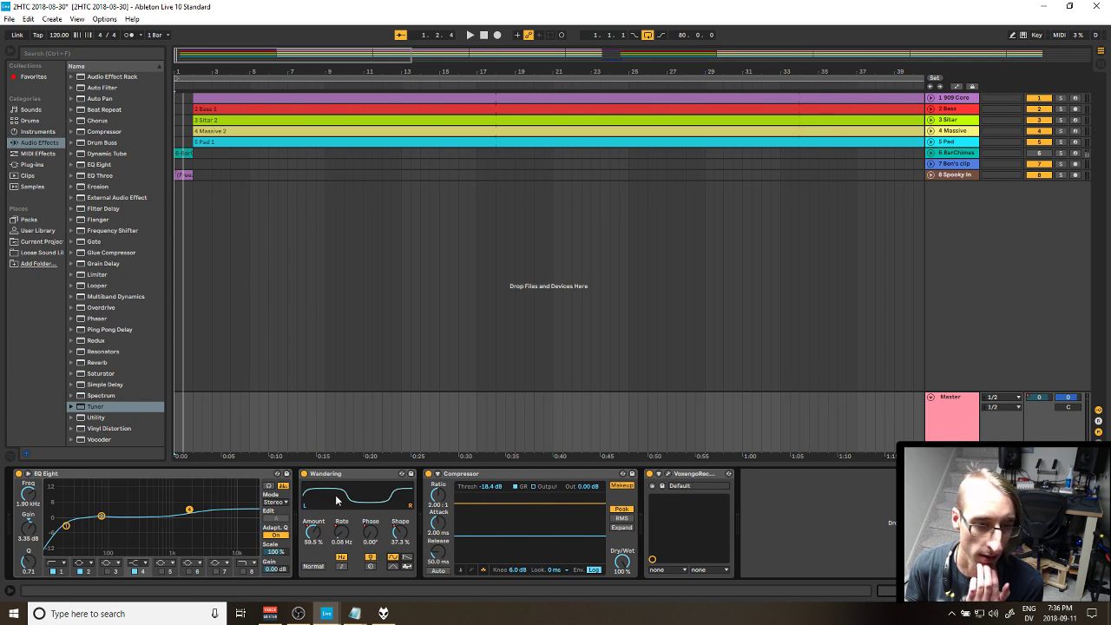
# Step: Show automation lanes and examine the Wandering device's Amount, Frequency, Phase and Shape envelopes on the Master track
pyautogui.click(957, 87)
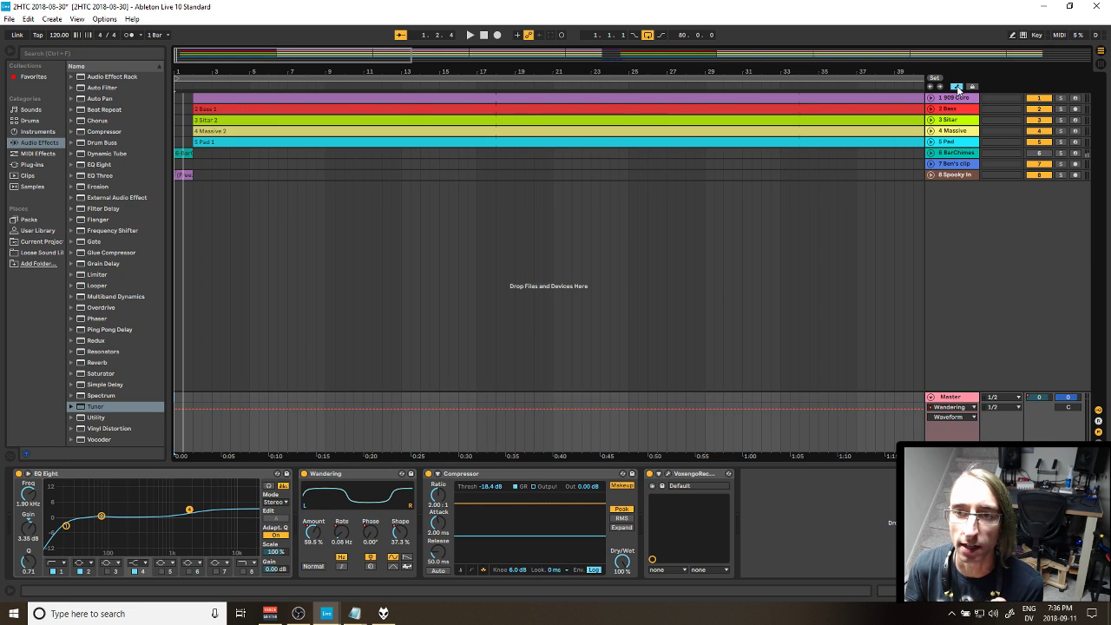
pyautogui.click(960, 416)
pyautogui.click(954, 443)
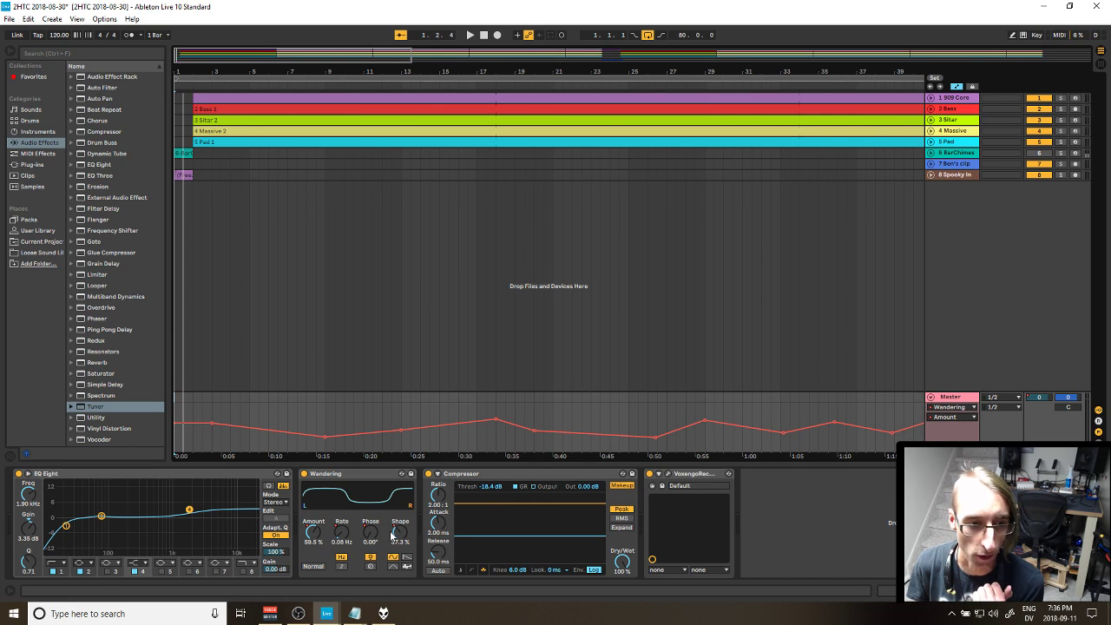
pyautogui.click(945, 421)
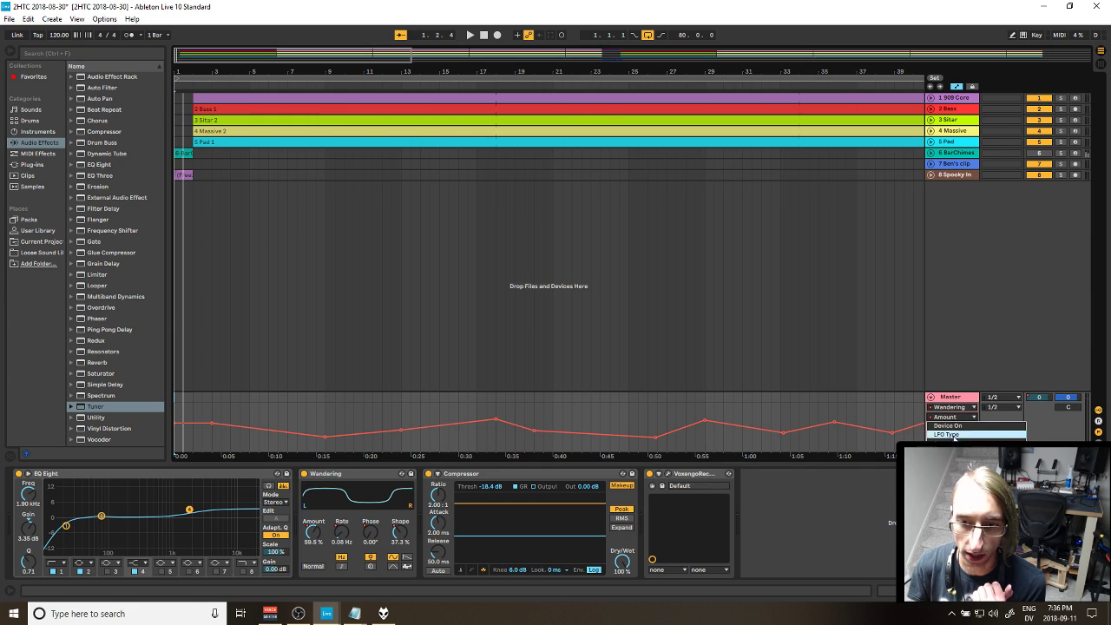
pyautogui.click(958, 426)
pyautogui.click(958, 418)
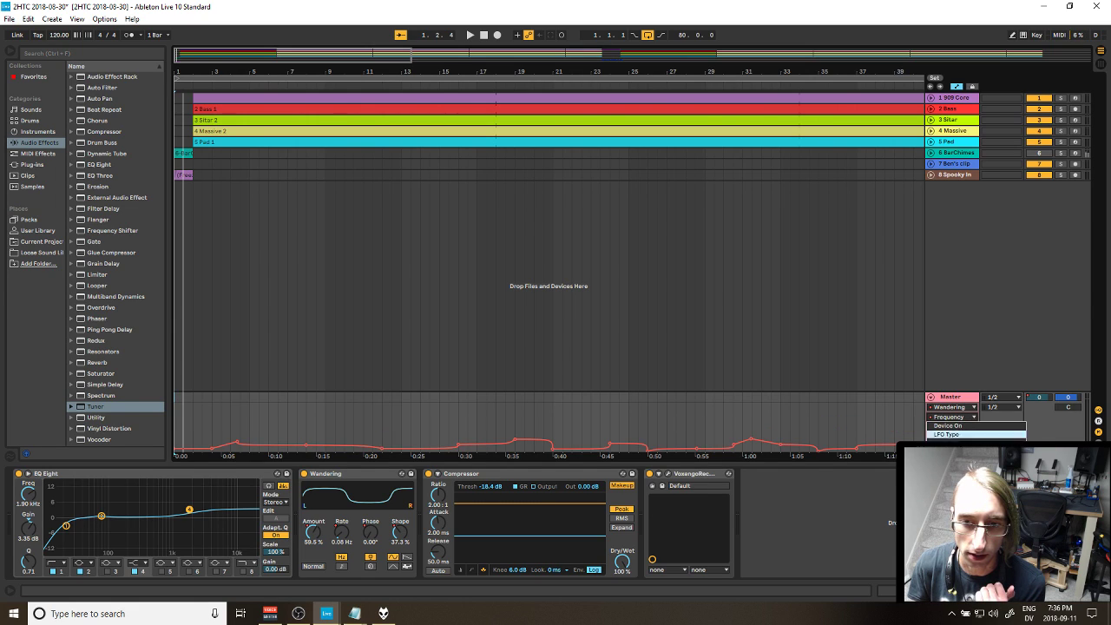
pyautogui.click(955, 469)
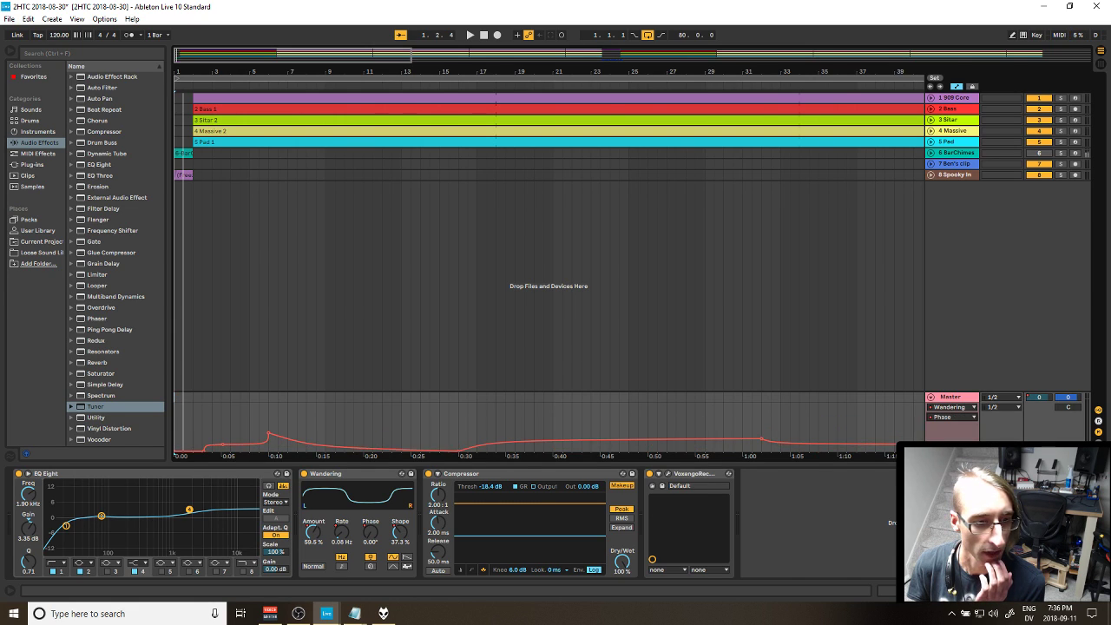
pyautogui.click(943, 418)
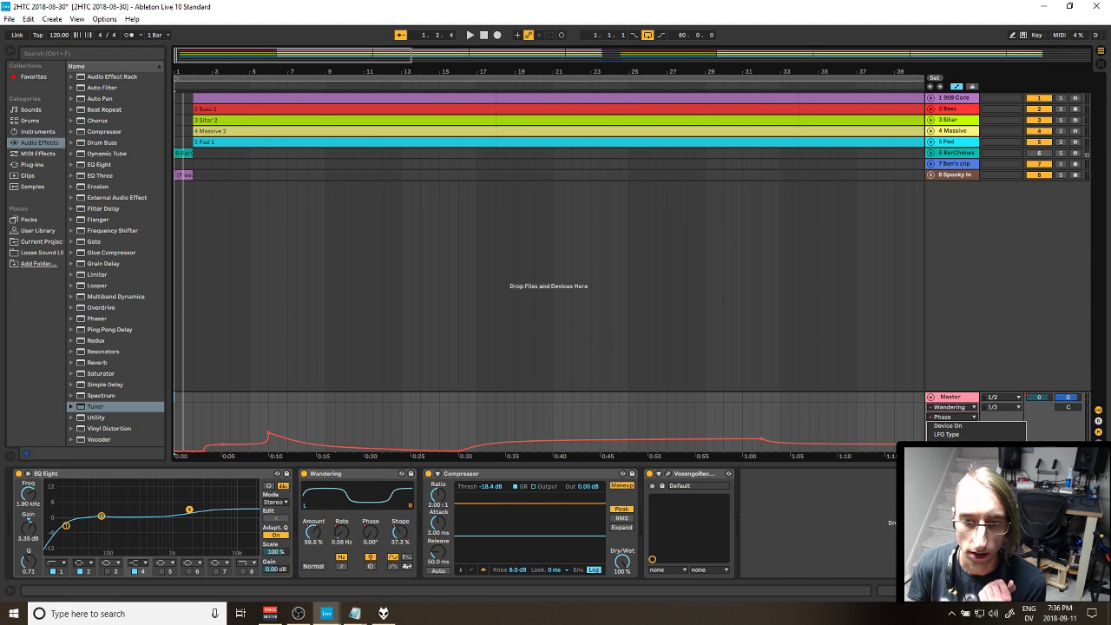
pyautogui.click(954, 478)
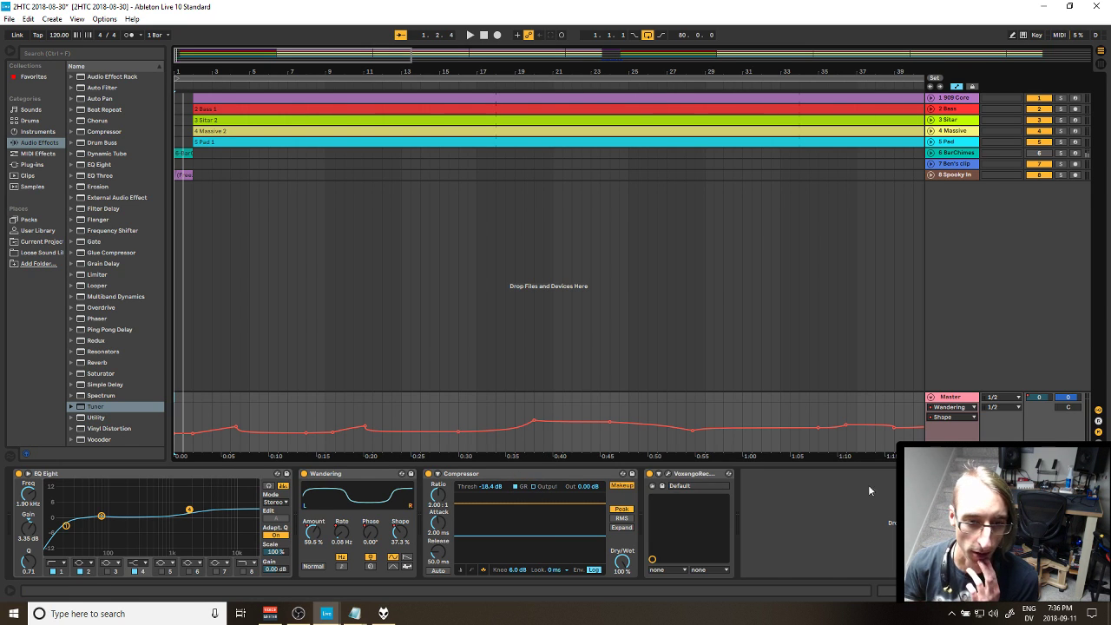
# Step: Start the Voxengo Recorder plug-in on the Master track and close its window
pyautogui.click(668, 473)
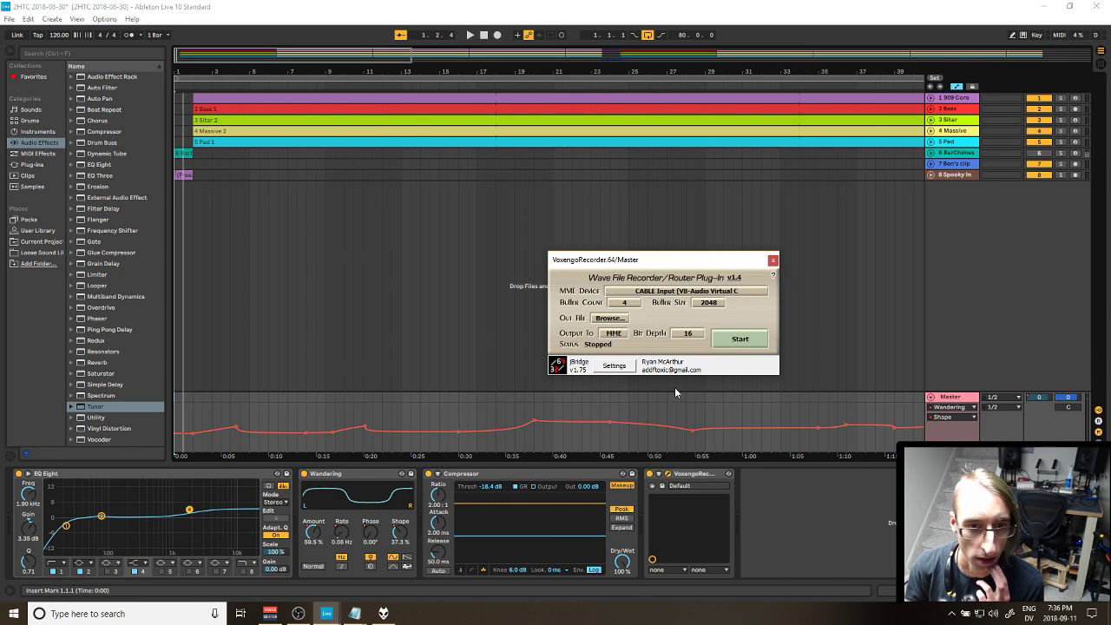
pyautogui.click(739, 338)
pyautogui.click(773, 260)
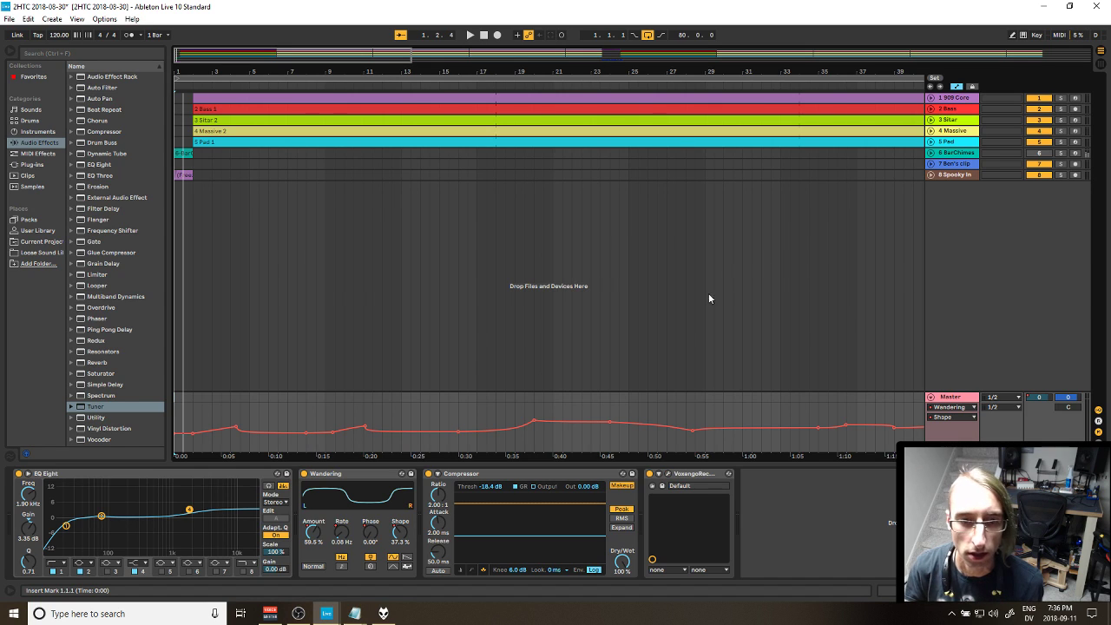
# Step: Play the arrangement to about bar 20 while watching the Wandering device's automated settings, and return the view to the start
pyautogui.press('space')
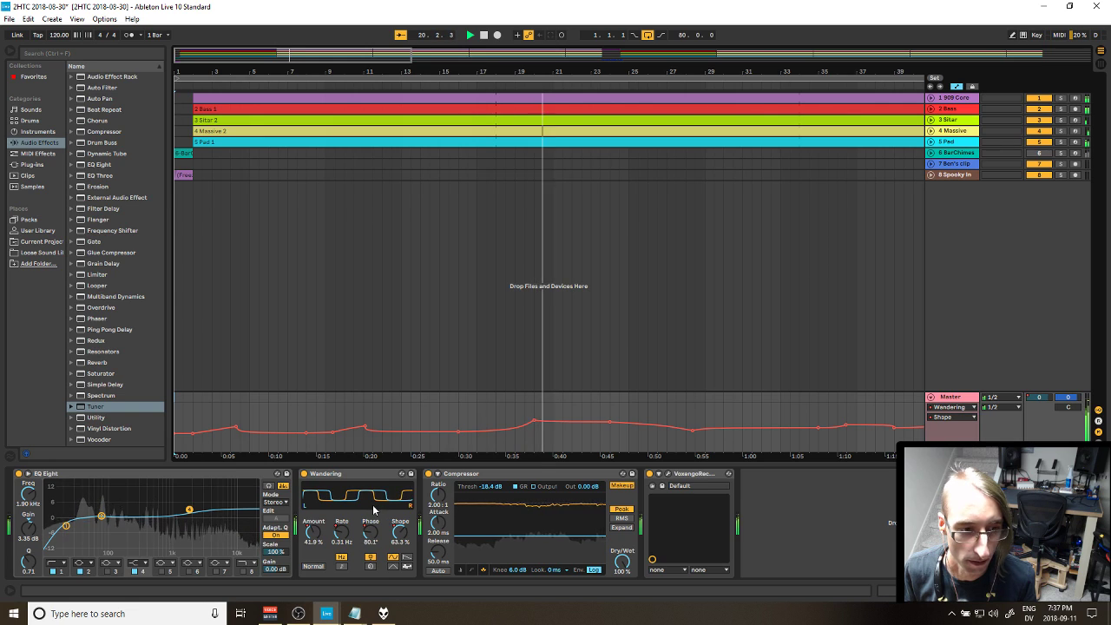
pyautogui.press('space')
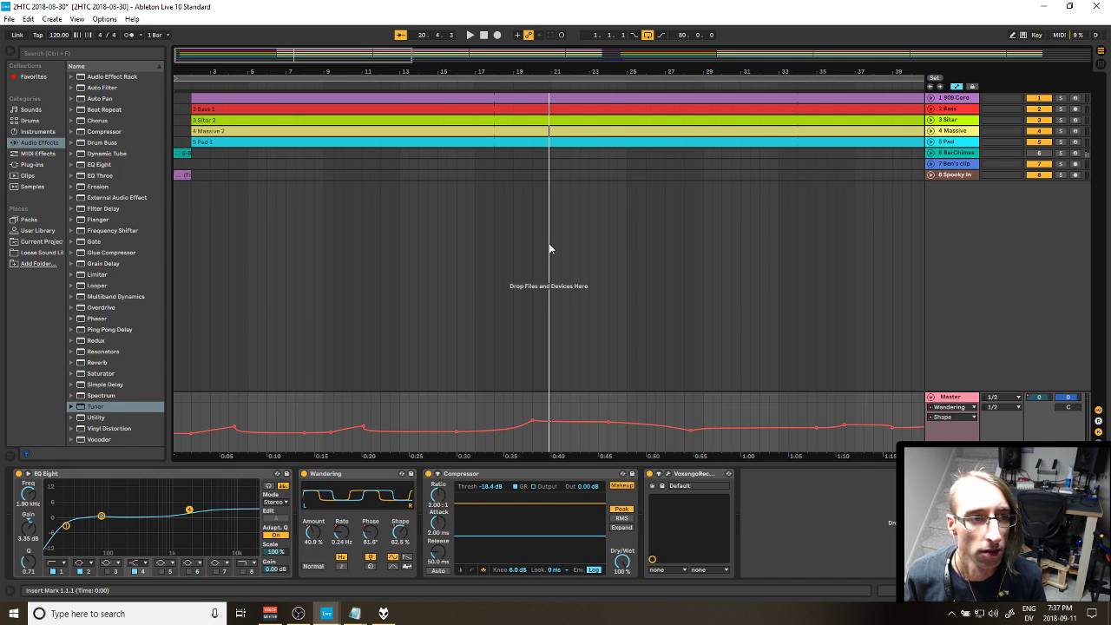
pyautogui.press('Home')
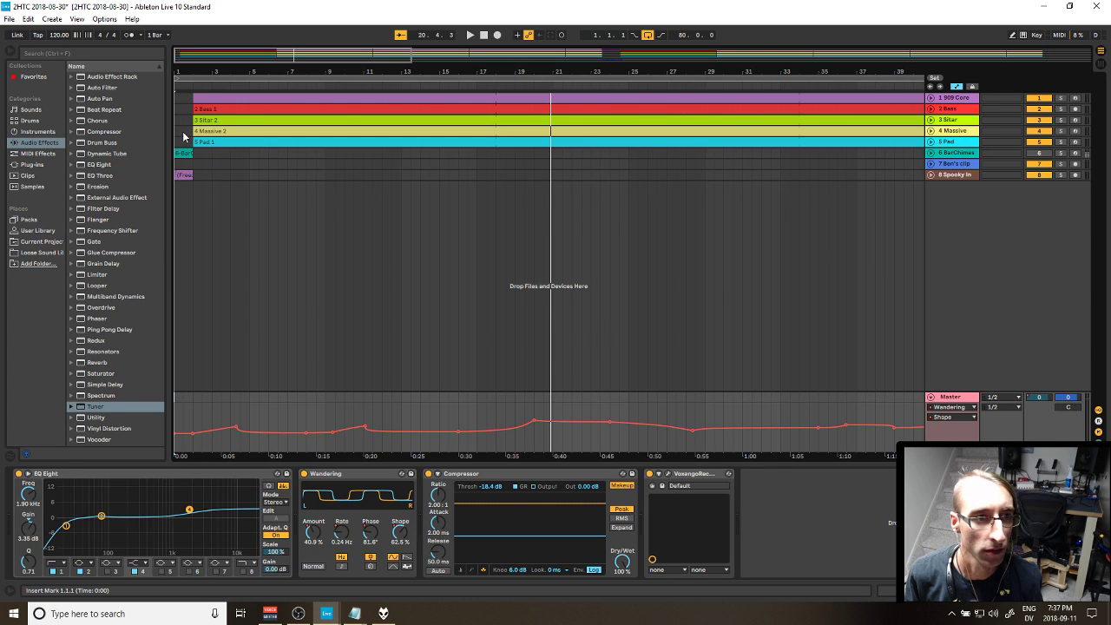
# Step: Unfold the 909 Core track to show its notes and hide the automation lanes
pyautogui.click(197, 98)
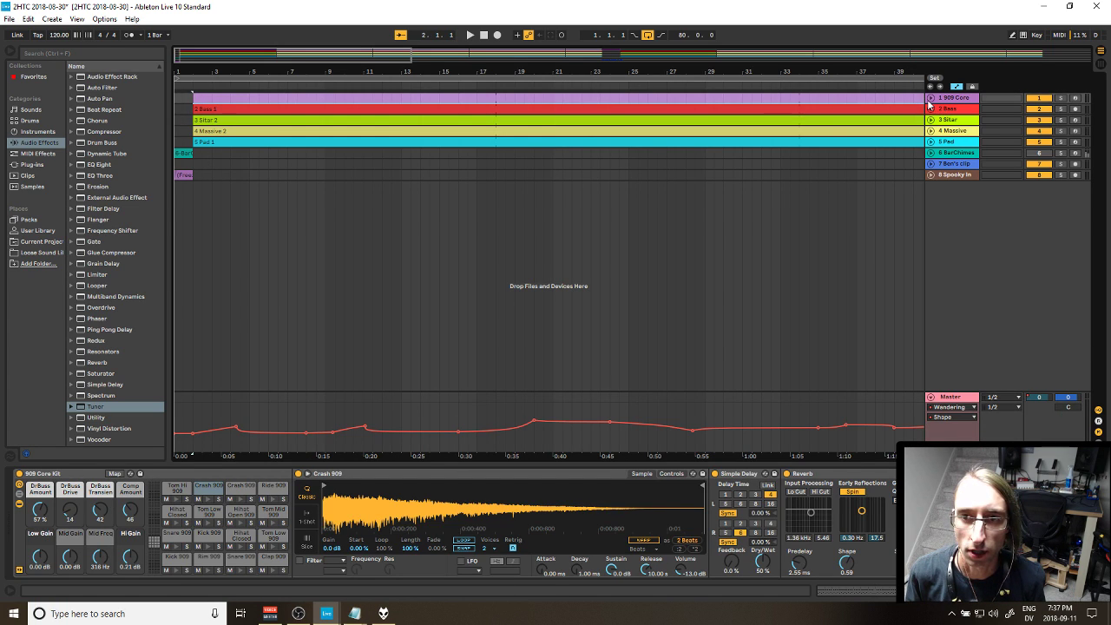
pyautogui.click(929, 98)
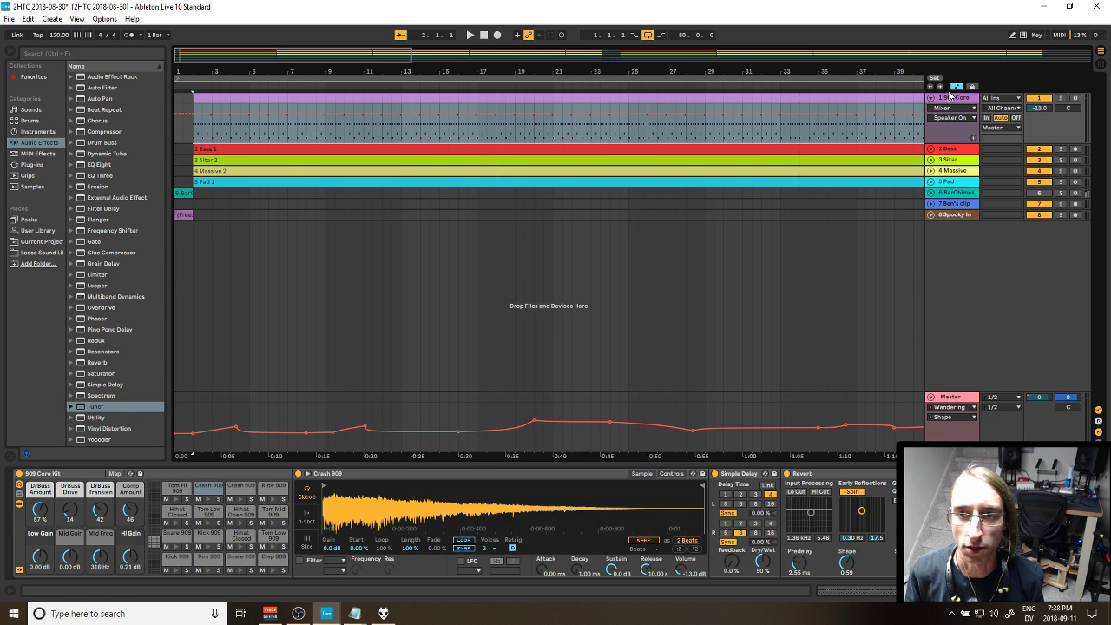
pyautogui.press('a')
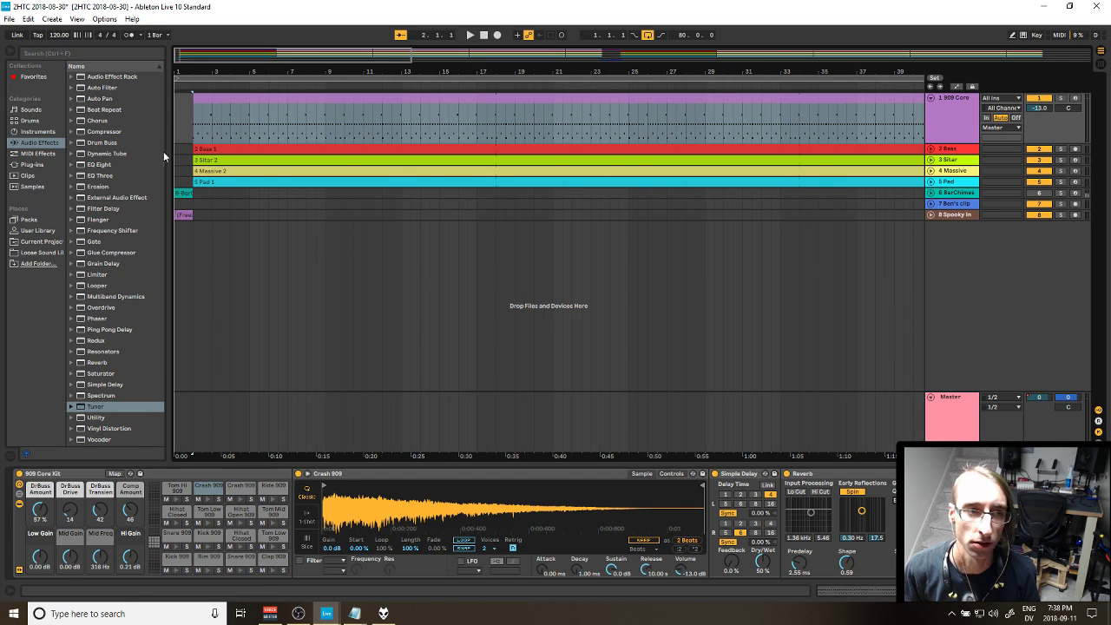
# Step: Select the 909 Core track and preview 909 Core Kit.adg from the Drums category
pyautogui.click(208, 99)
pyautogui.click(954, 117)
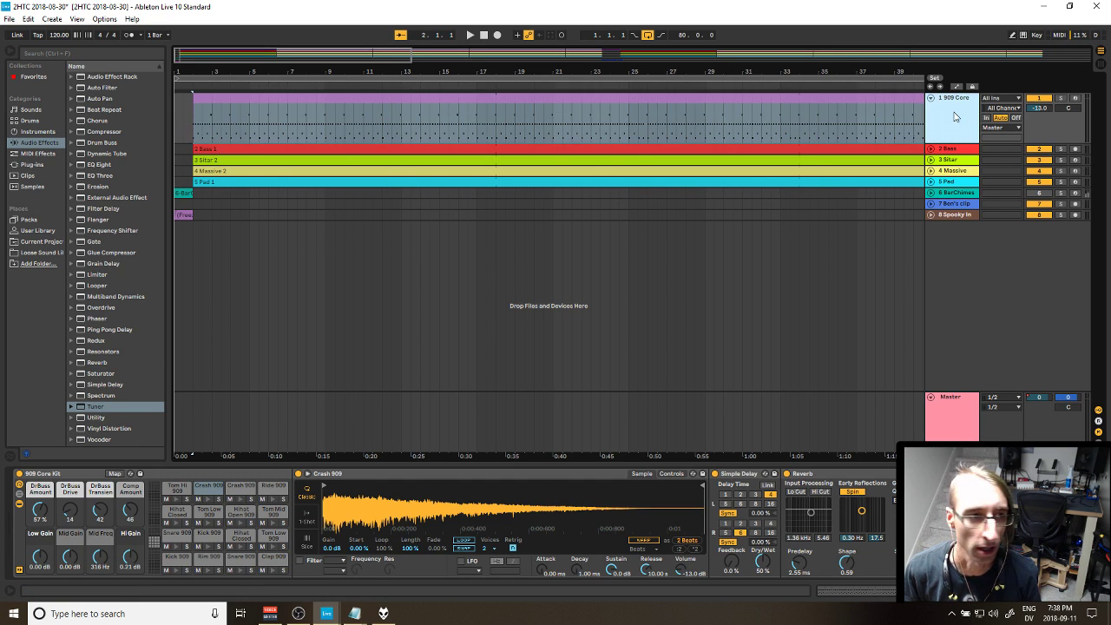
pyautogui.click(34, 121)
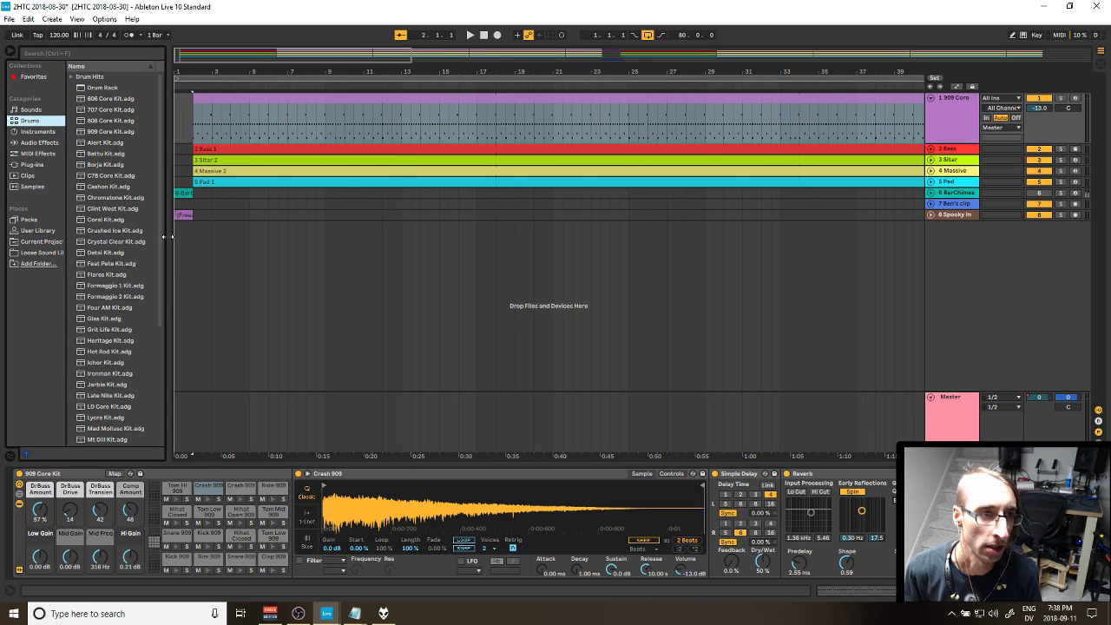
pyautogui.click(122, 132)
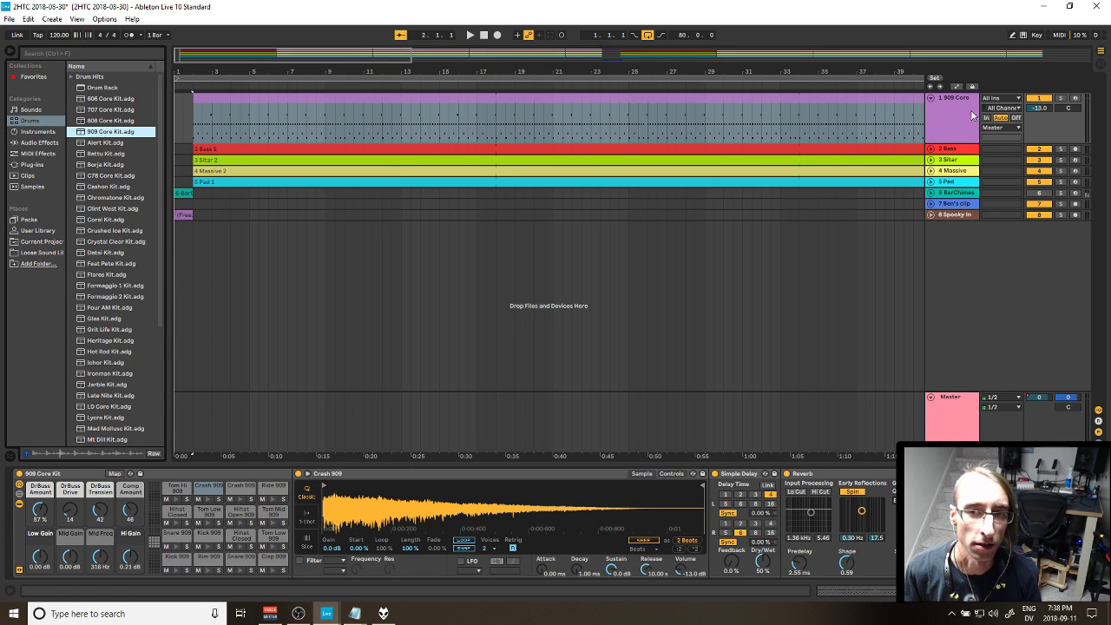
# Step: Unfold the Bass track, inspect the Bass Rig preset in its Guitar Rig 5 window, and fold the track again
pyautogui.click(930, 148)
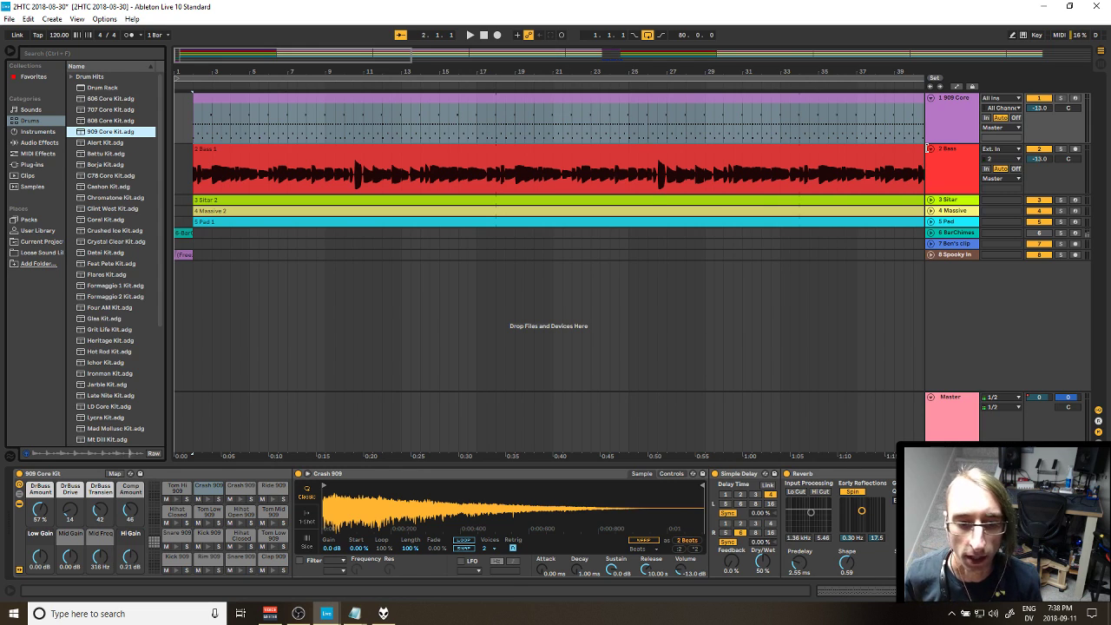
pyautogui.click(972, 164)
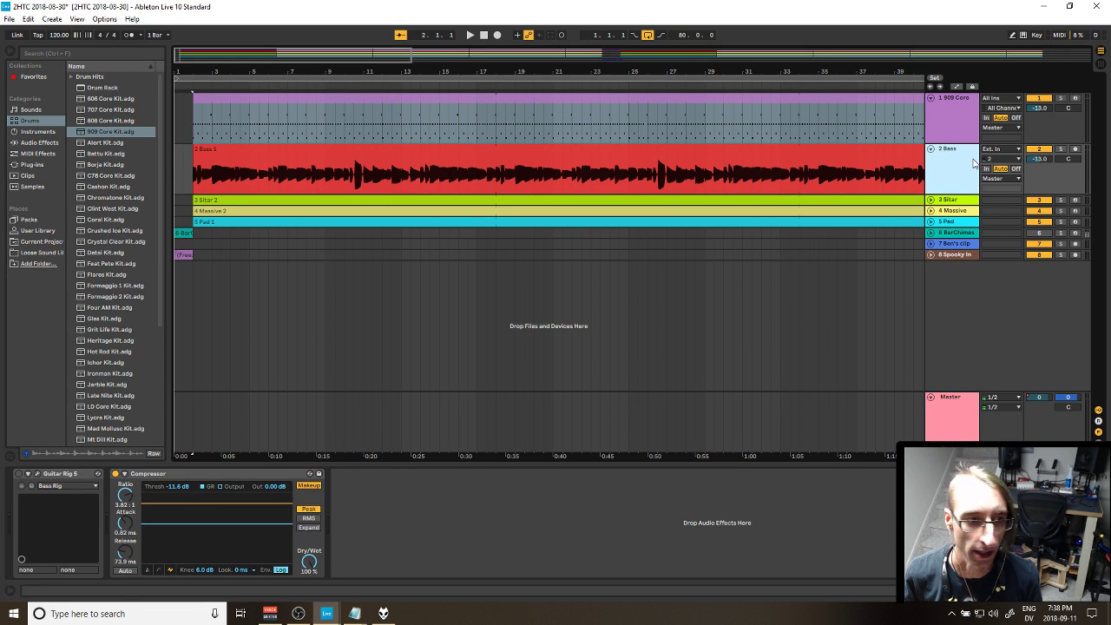
pyautogui.click(38, 475)
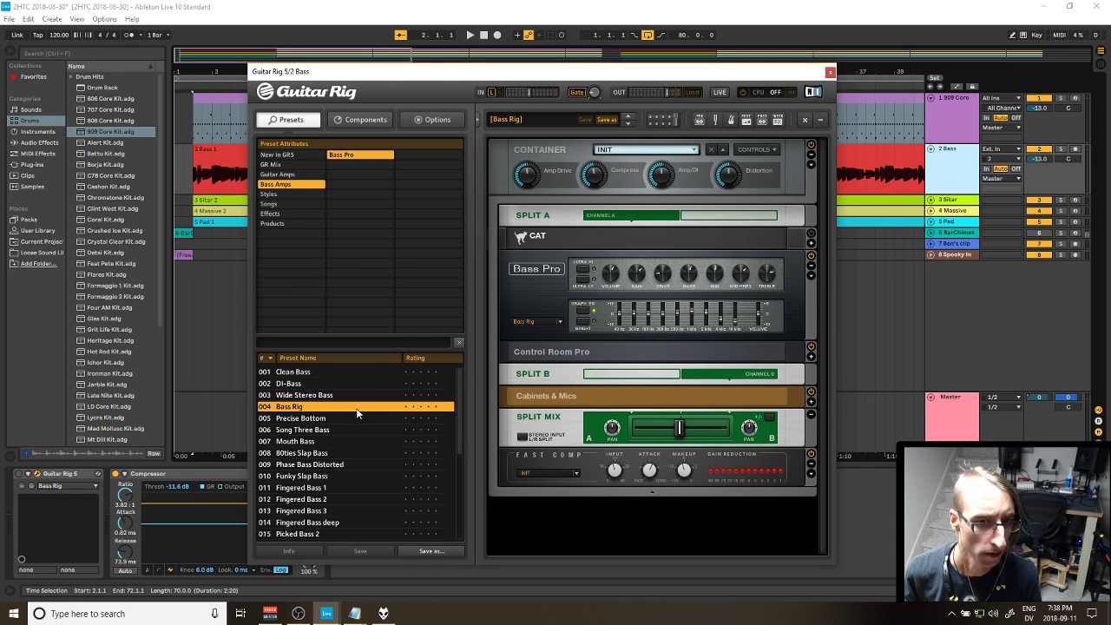
pyautogui.click(830, 71)
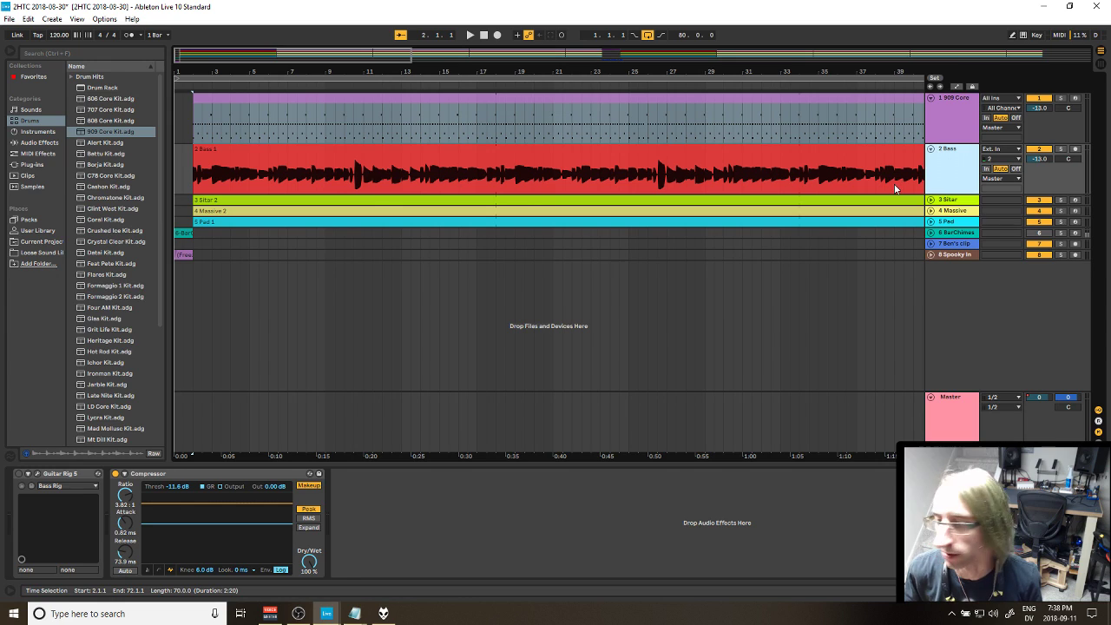
pyautogui.click(931, 149)
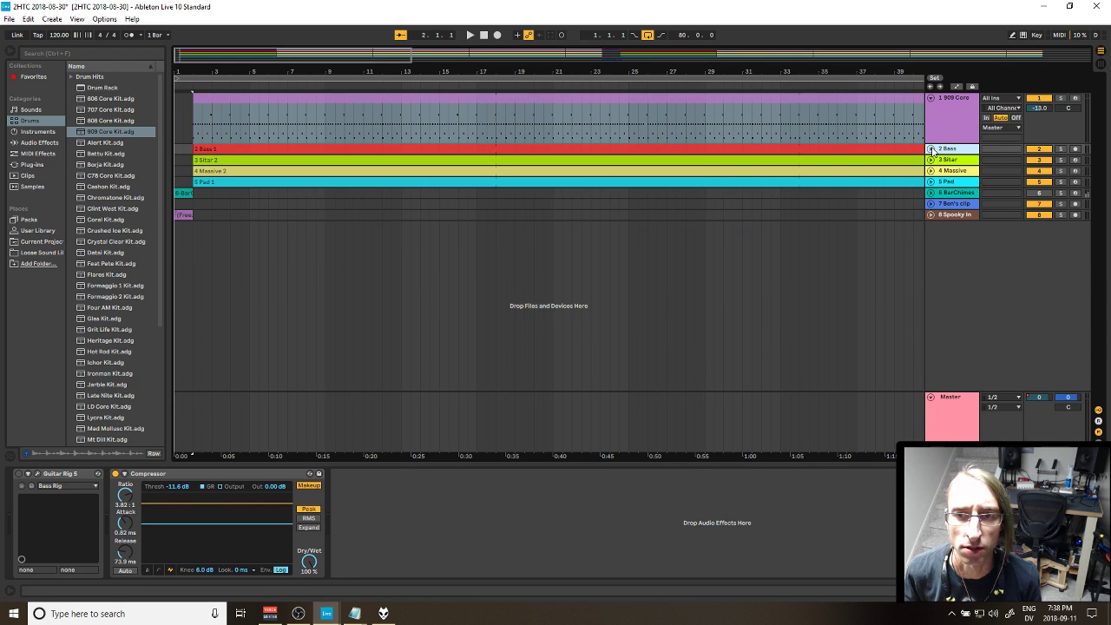
# Step: Play a short passage from bar 2 with the 909 Core track selected, and fold that track with the Sitar track's devices shown
pyautogui.click(946, 103)
pyautogui.press('space')
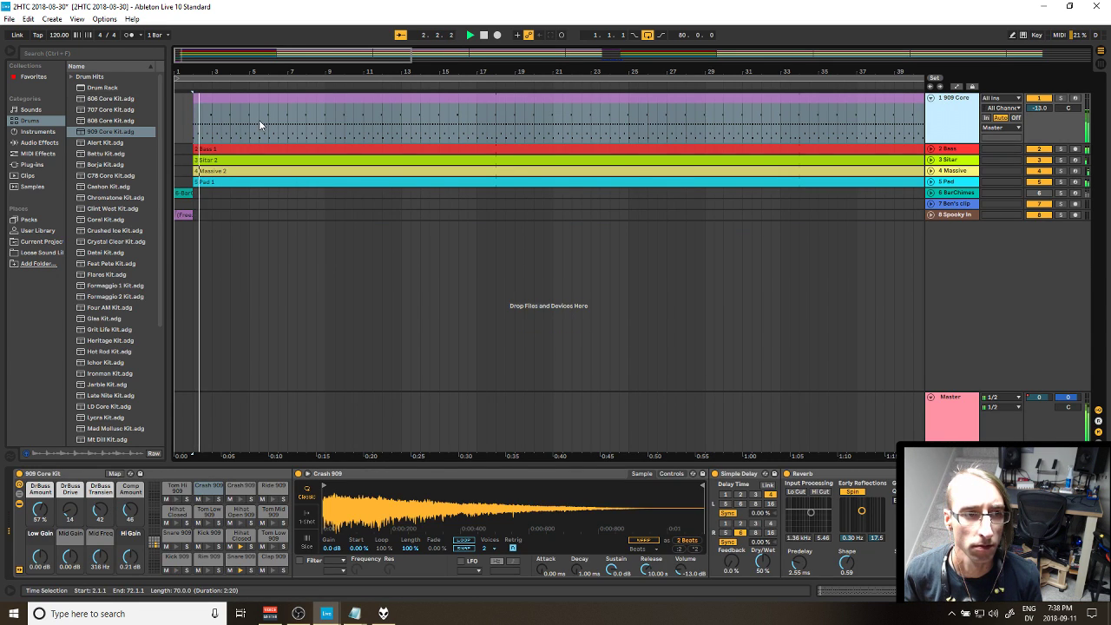
pyautogui.click(950, 160)
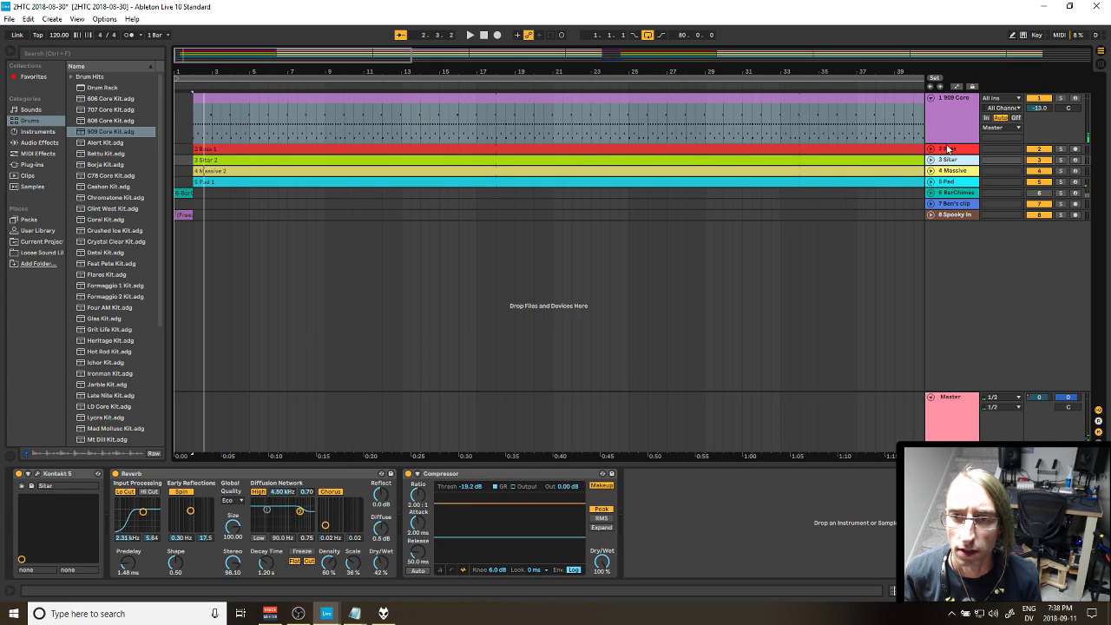
pyautogui.click(931, 99)
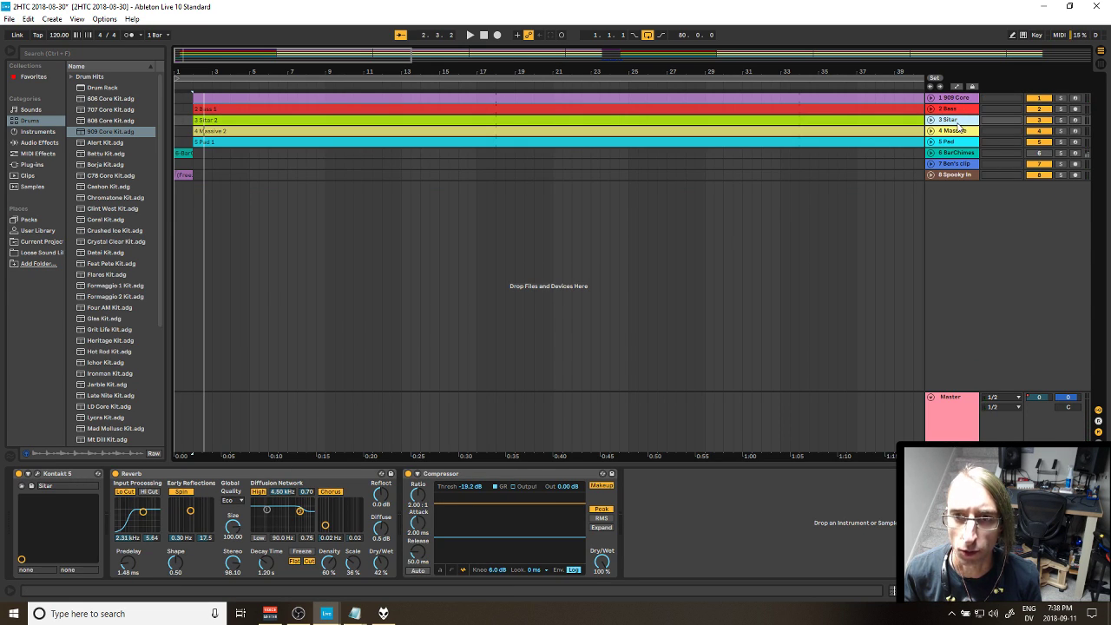
# Step: Unfold the Sitar track to view its notes, fold it again, and show the 909 Core track's devices
pyautogui.click(931, 120)
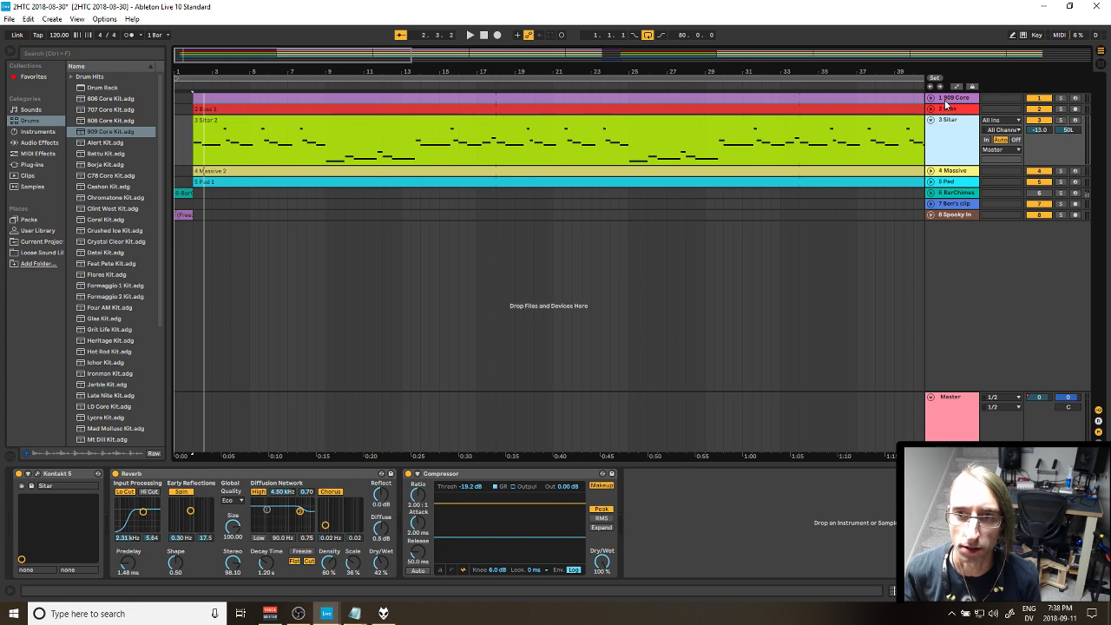
pyautogui.click(946, 99)
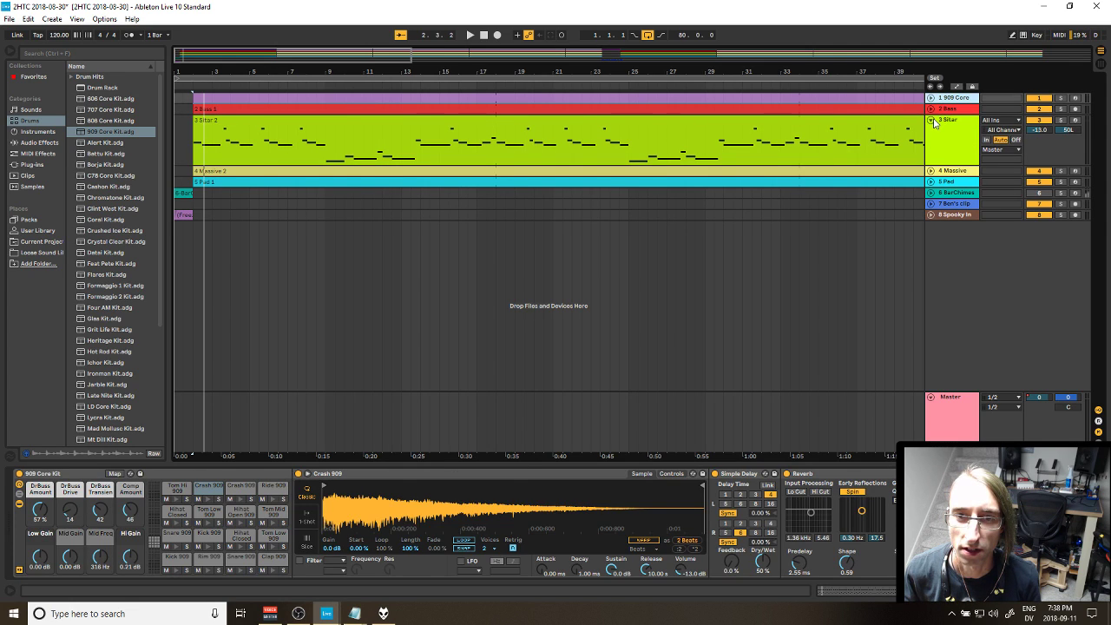
pyautogui.click(932, 122)
pyautogui.click(946, 109)
pyautogui.click(948, 99)
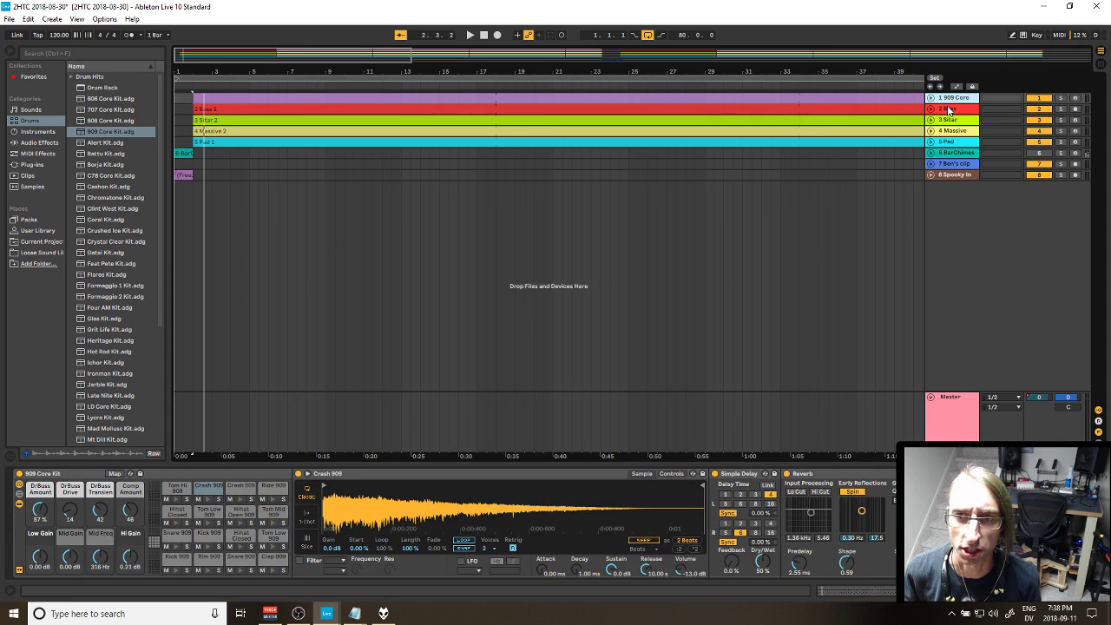
pyautogui.click(948, 107)
pyautogui.click(948, 100)
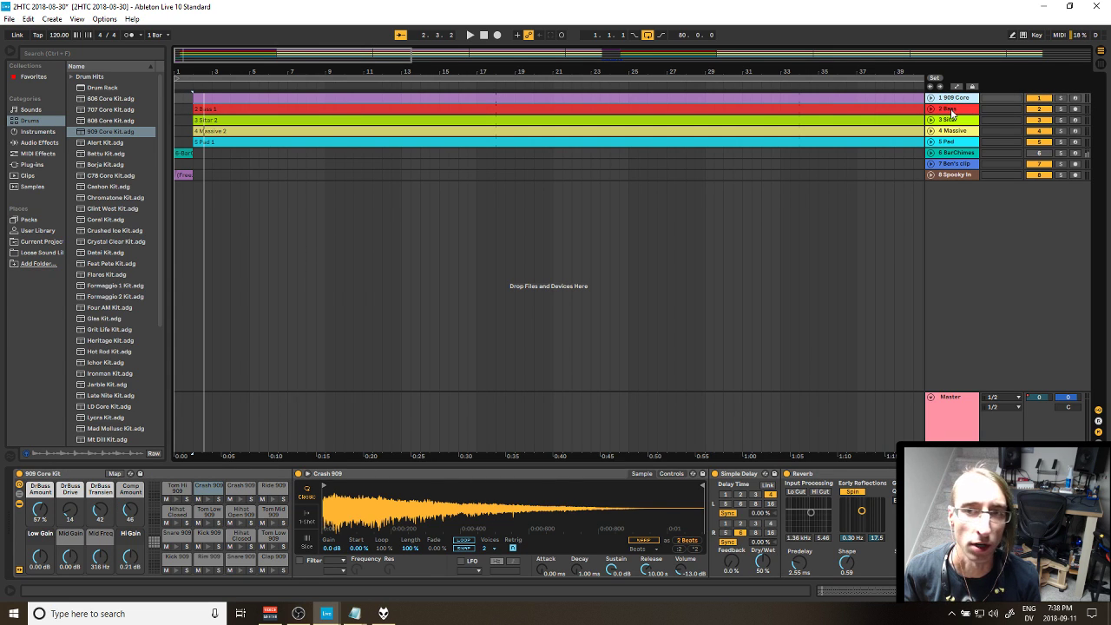
# Step: Solo the 909 Core and Bass tracks, play them from bar 2, and unfold both to view their content
pyautogui.click(952, 110)
pyautogui.click(1060, 98)
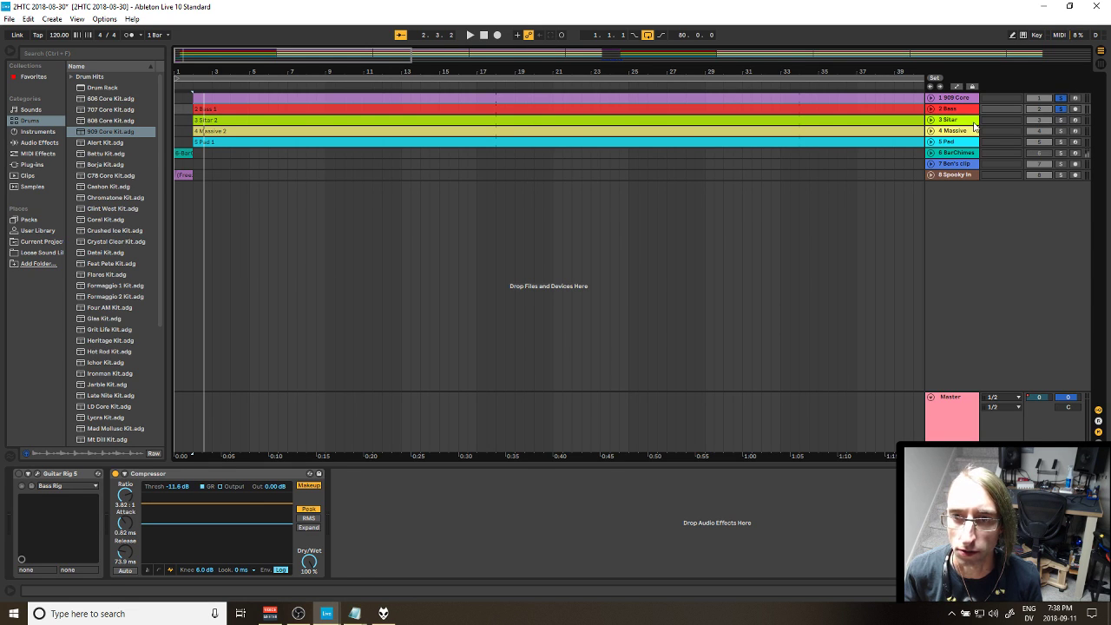
pyautogui.press('space')
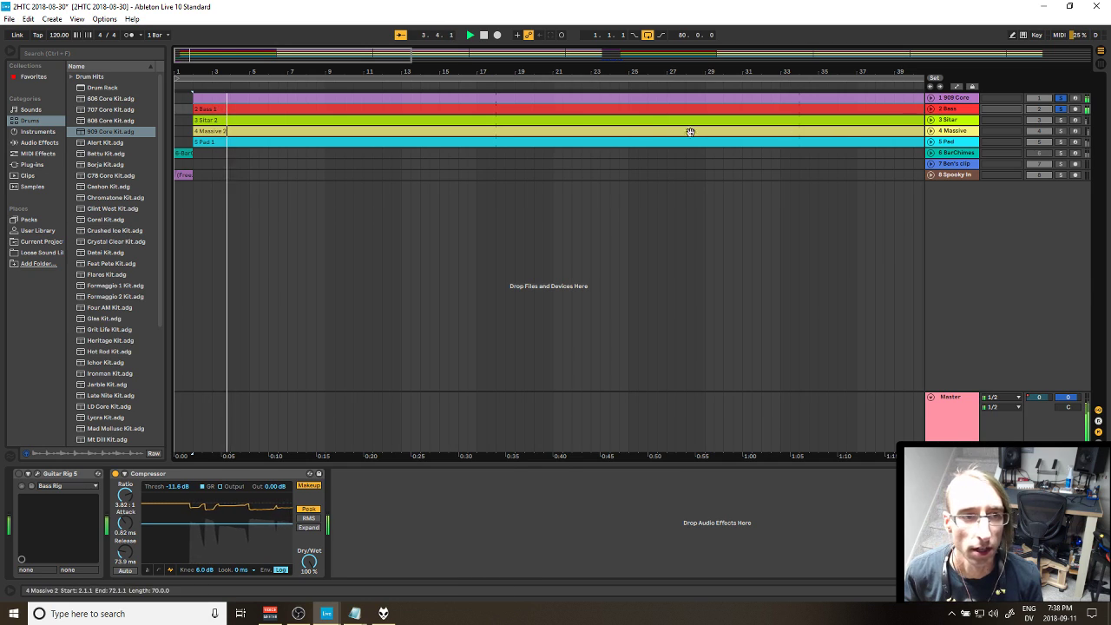
pyautogui.click(931, 109)
pyautogui.click(932, 98)
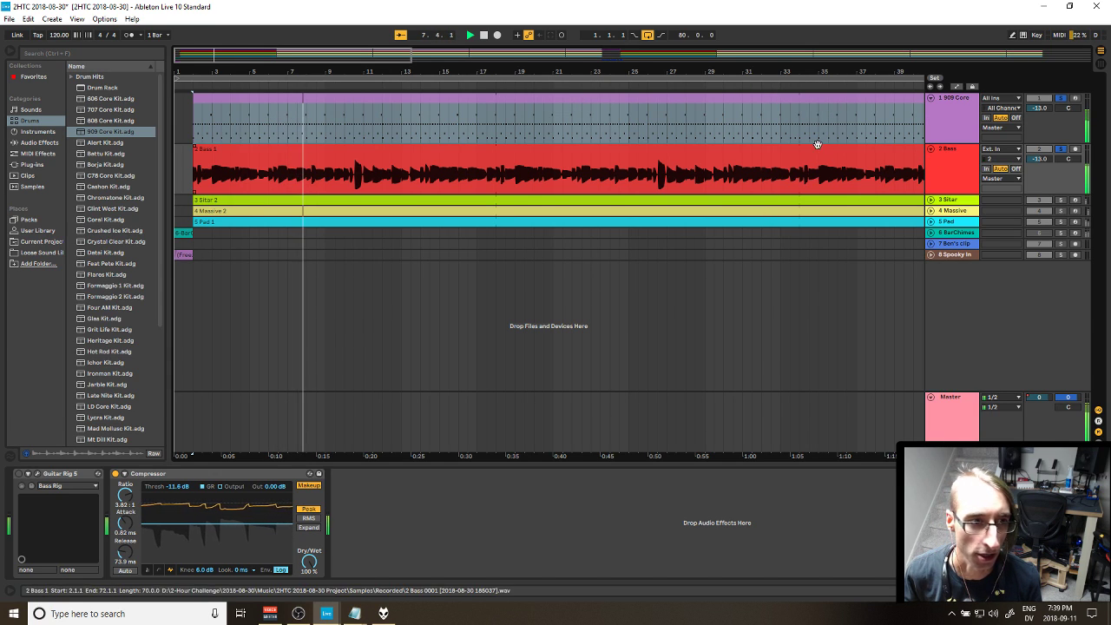
# Step: Fold the Bass and 909 Core tracks, stop playback, and turn off their solo
pyautogui.click(931, 152)
pyautogui.click(930, 98)
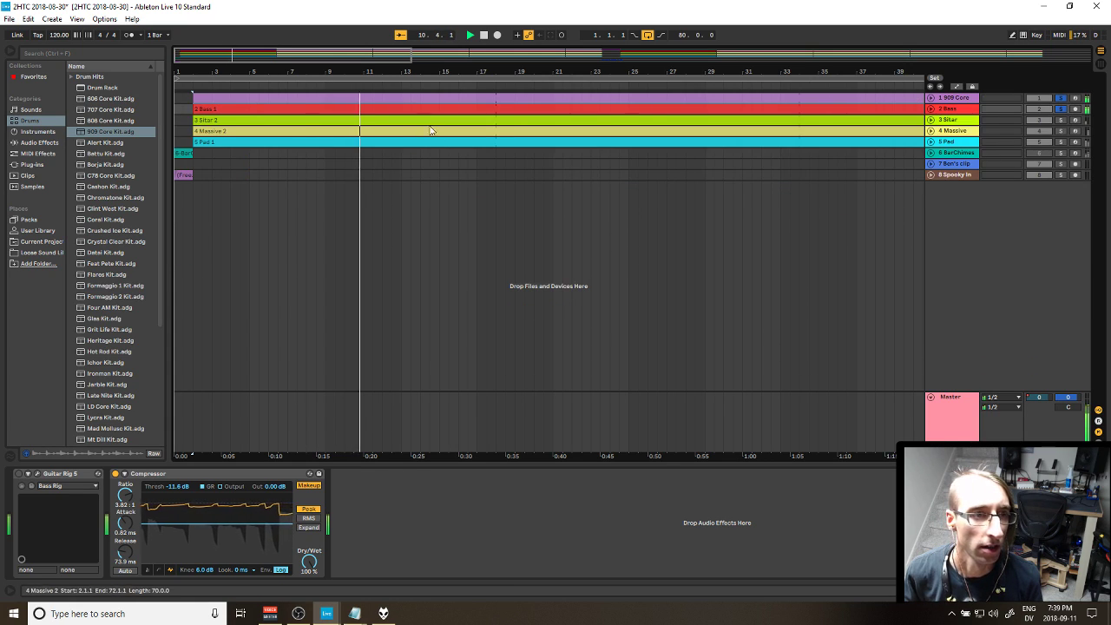
pyautogui.press('space')
pyautogui.click(1060, 100)
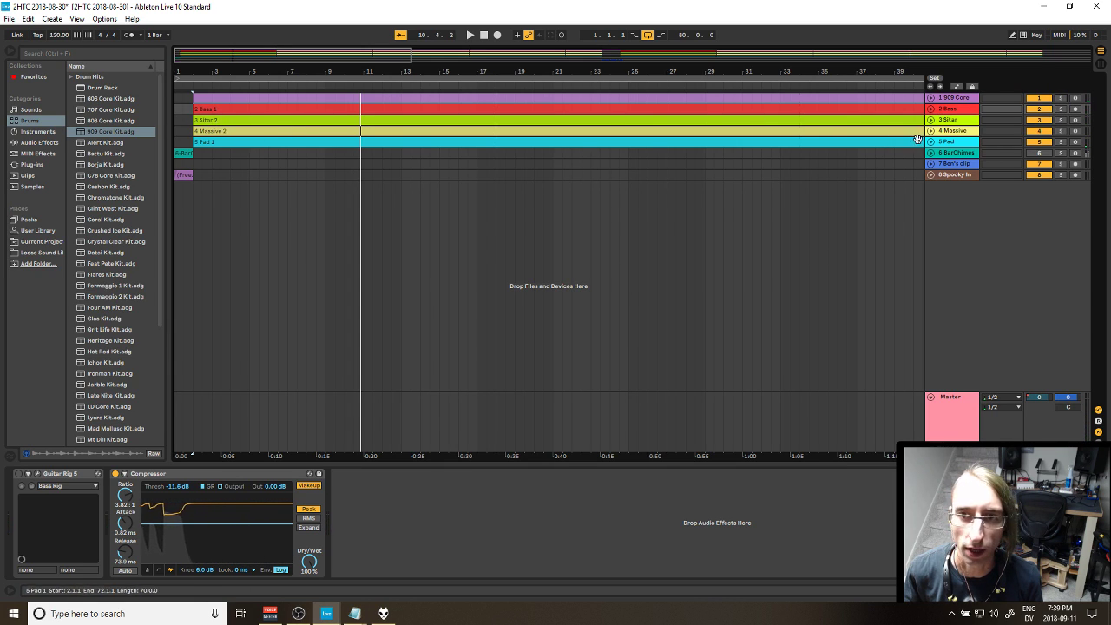
# Step: Inspect the Massive track's synth window, close it, and briefly view the mixer in Session View
pyautogui.click(948, 119)
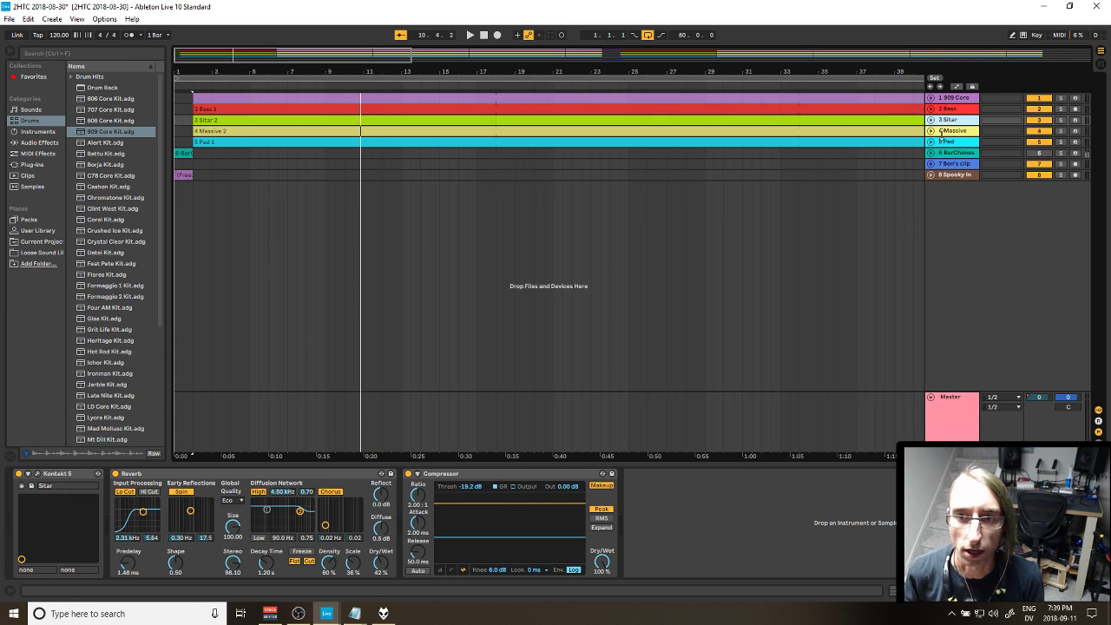
pyautogui.click(946, 132)
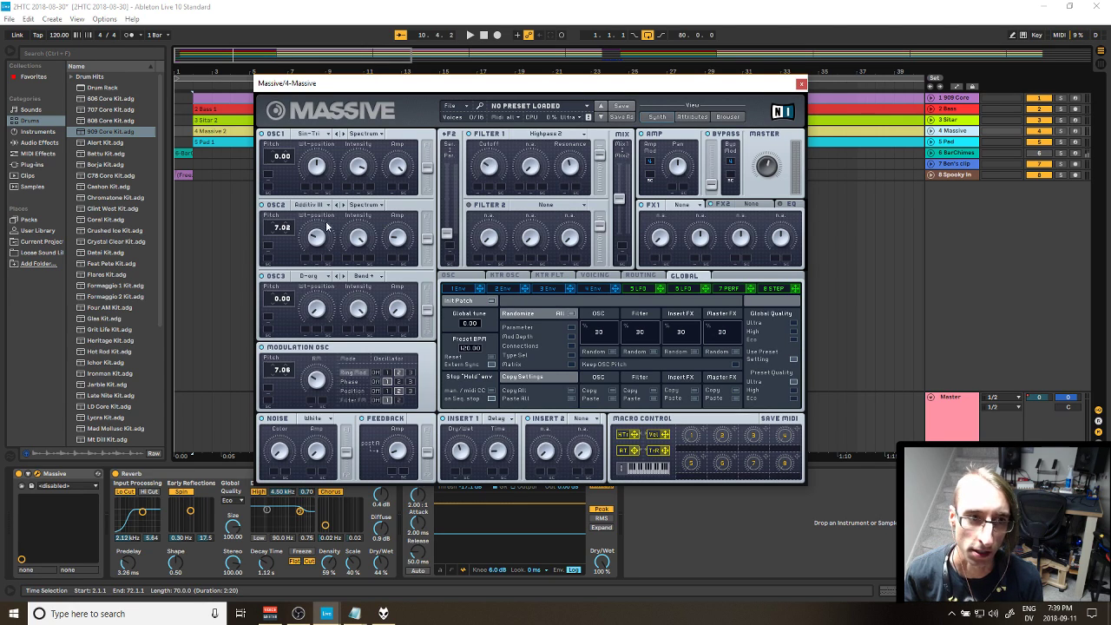
pyautogui.click(800, 84)
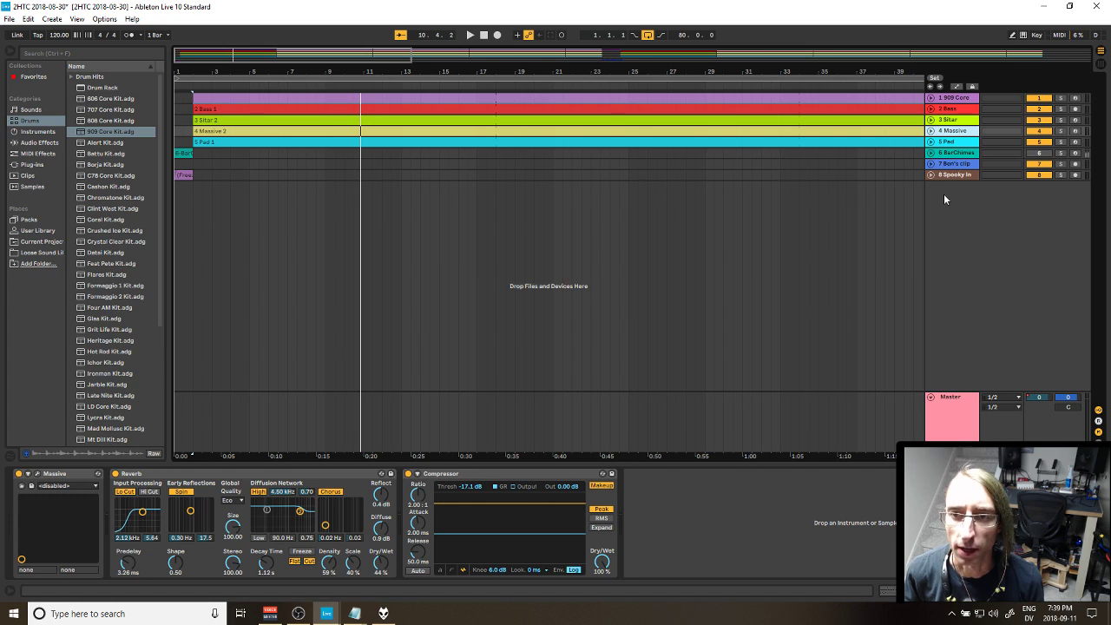
pyautogui.press('Tab')
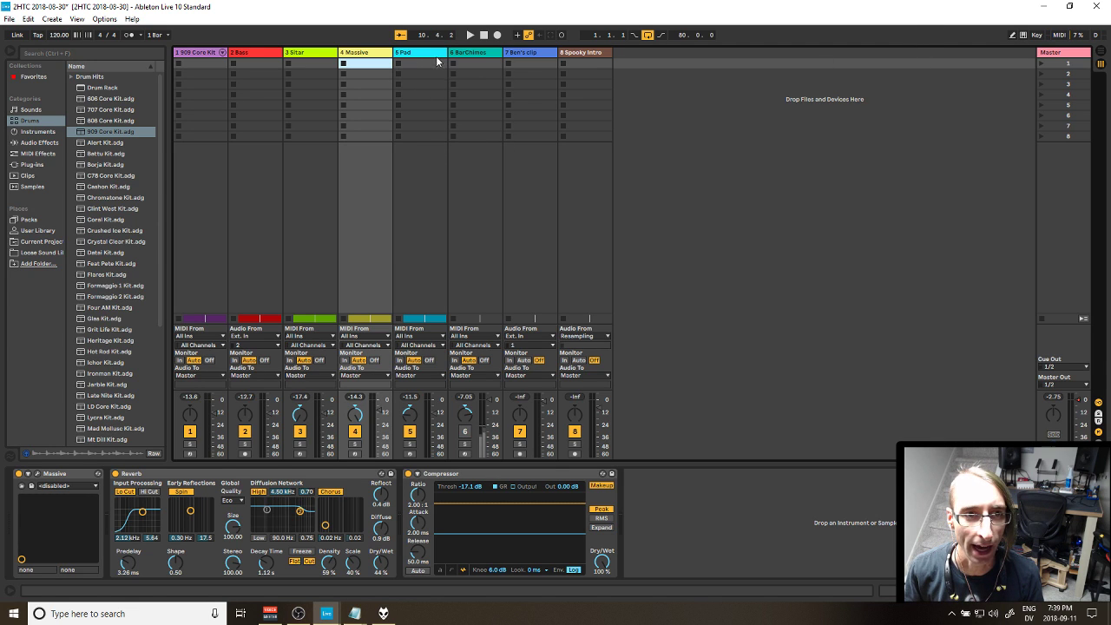
pyautogui.press('Tab')
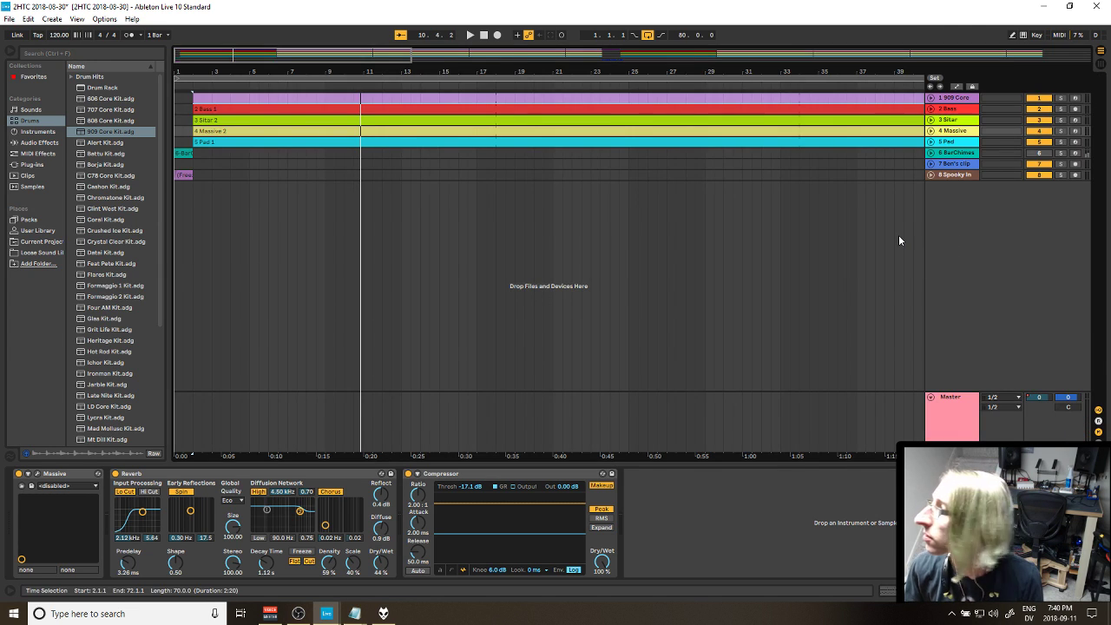
# Step: Inspect the Sitar track's Sitar Nation instrument in its Kontakt 5 window and close the window
pyautogui.click(955, 119)
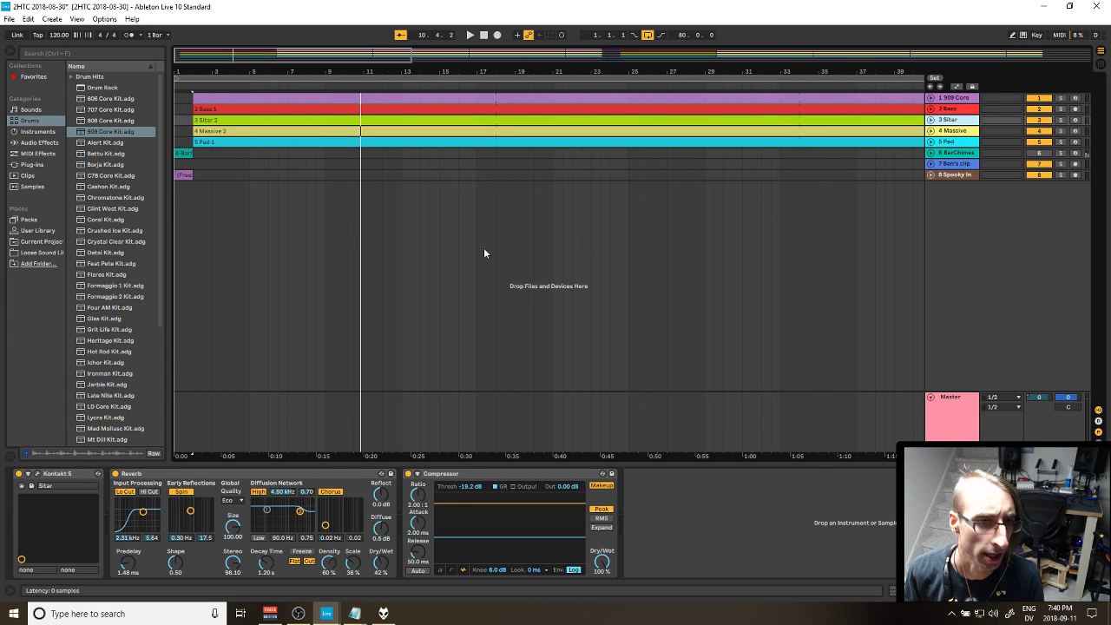
pyautogui.hotkey('ctrl', 'alt', 'p')
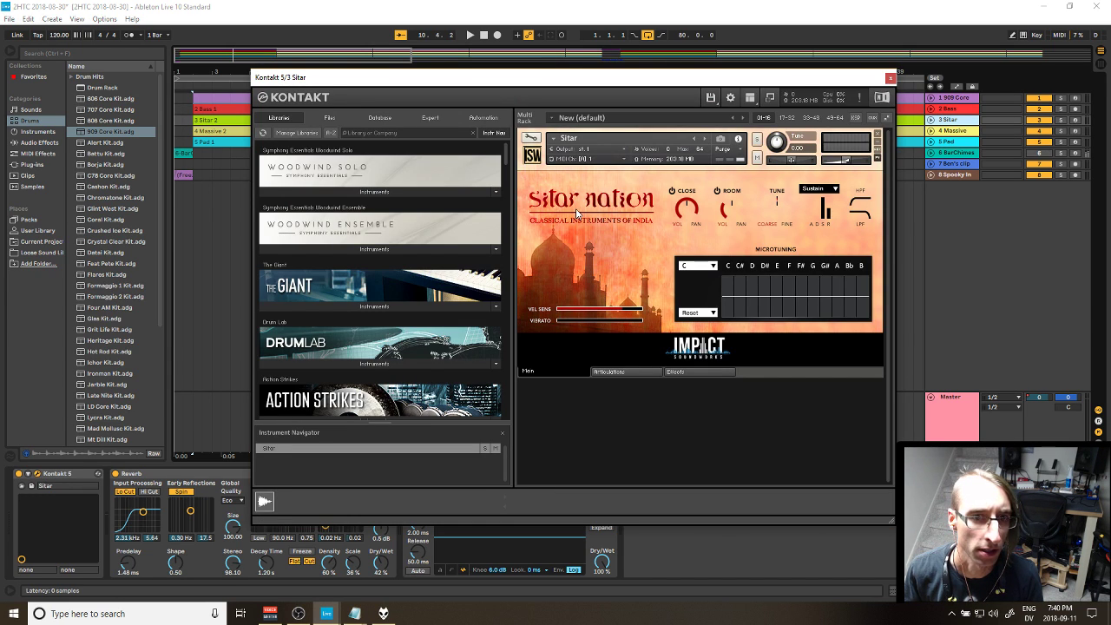
pyautogui.click(890, 78)
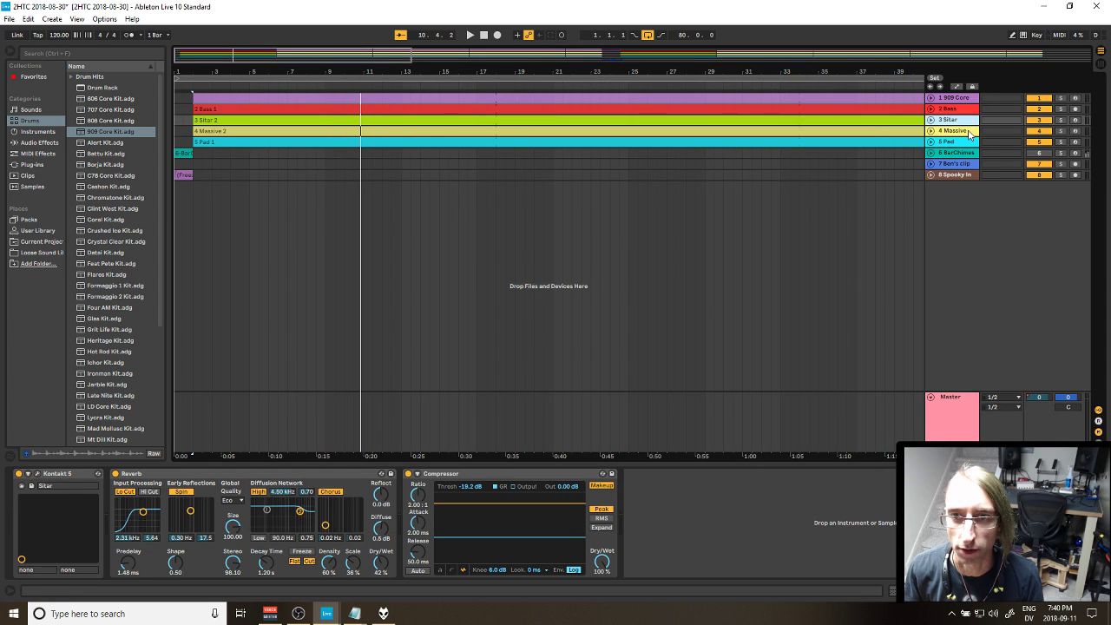
# Step: Unfold the Pad track to show its notes and open its CODEX Stereo synth window
pyautogui.click(970, 132)
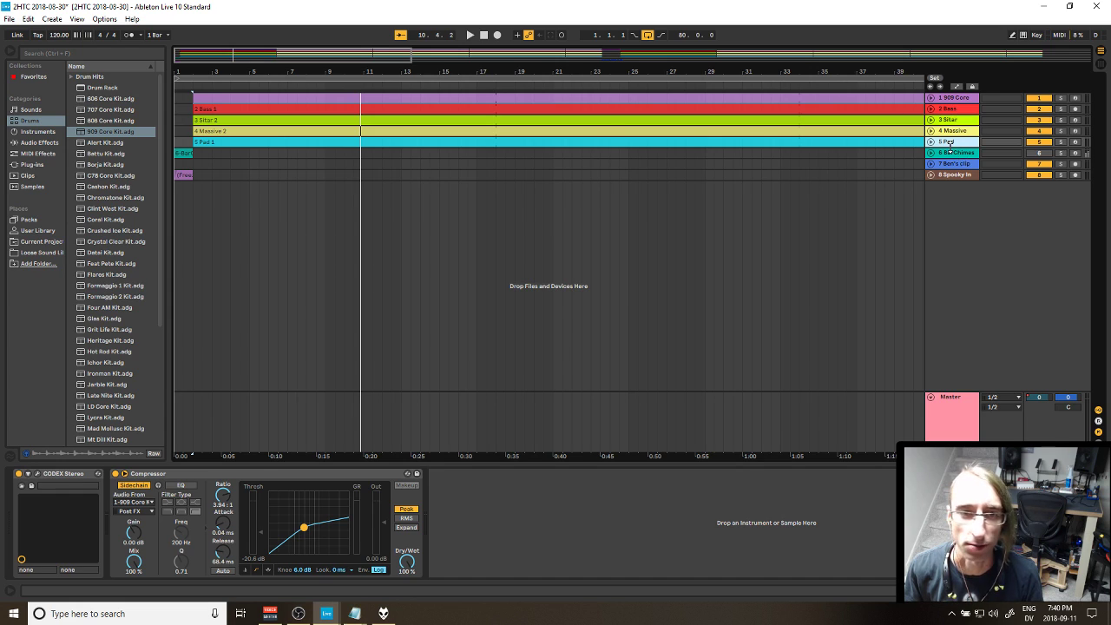
pyautogui.click(931, 143)
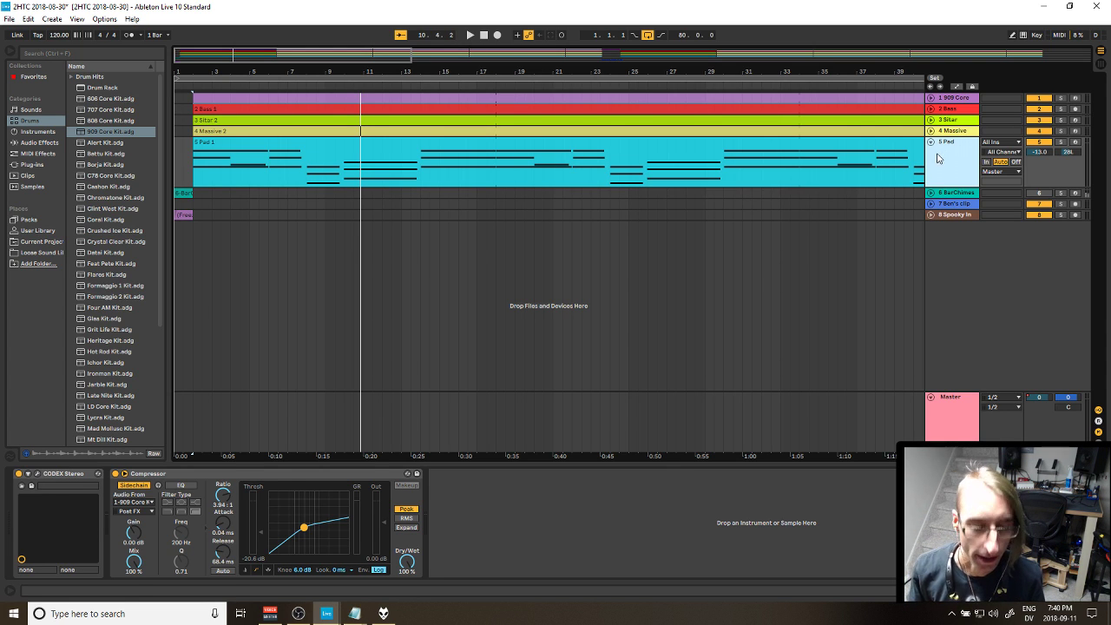
pyautogui.press('super')
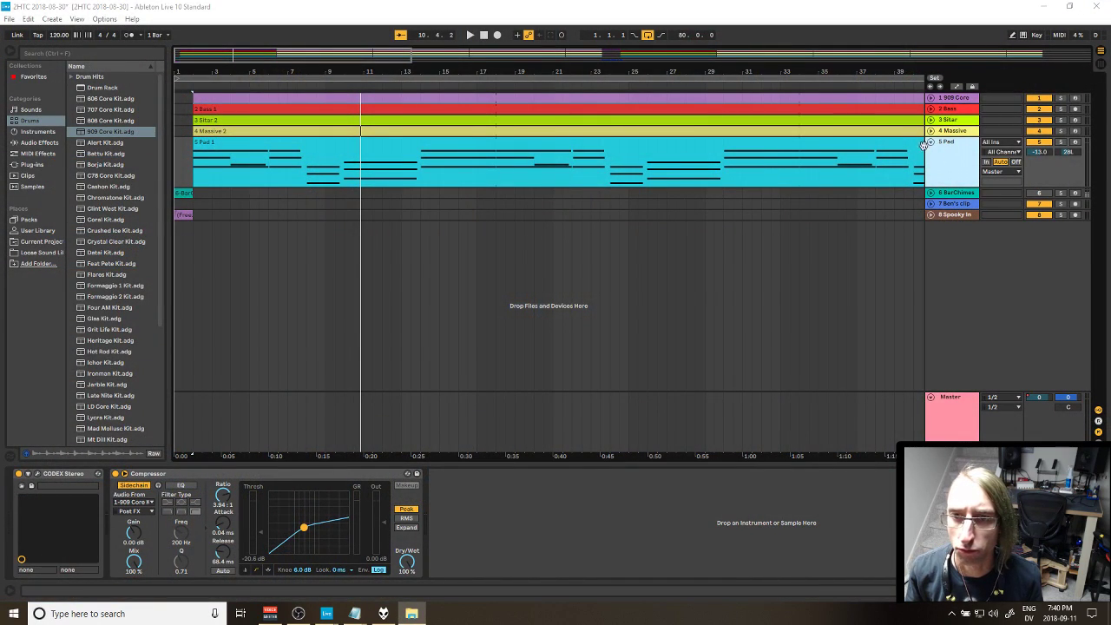
pyautogui.click(963, 158)
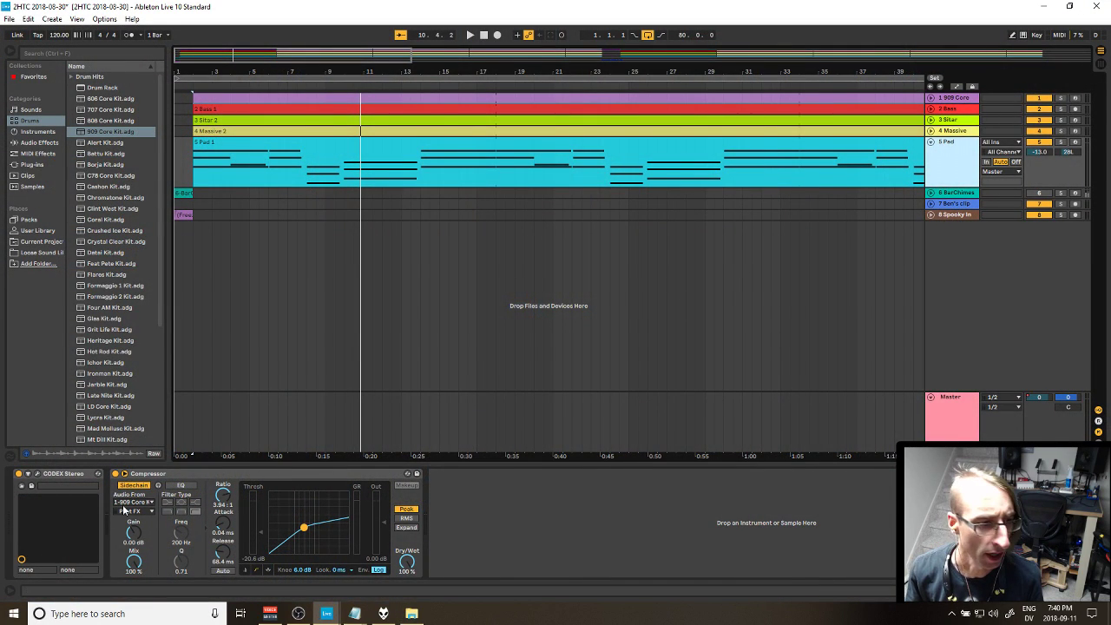
pyautogui.click(34, 476)
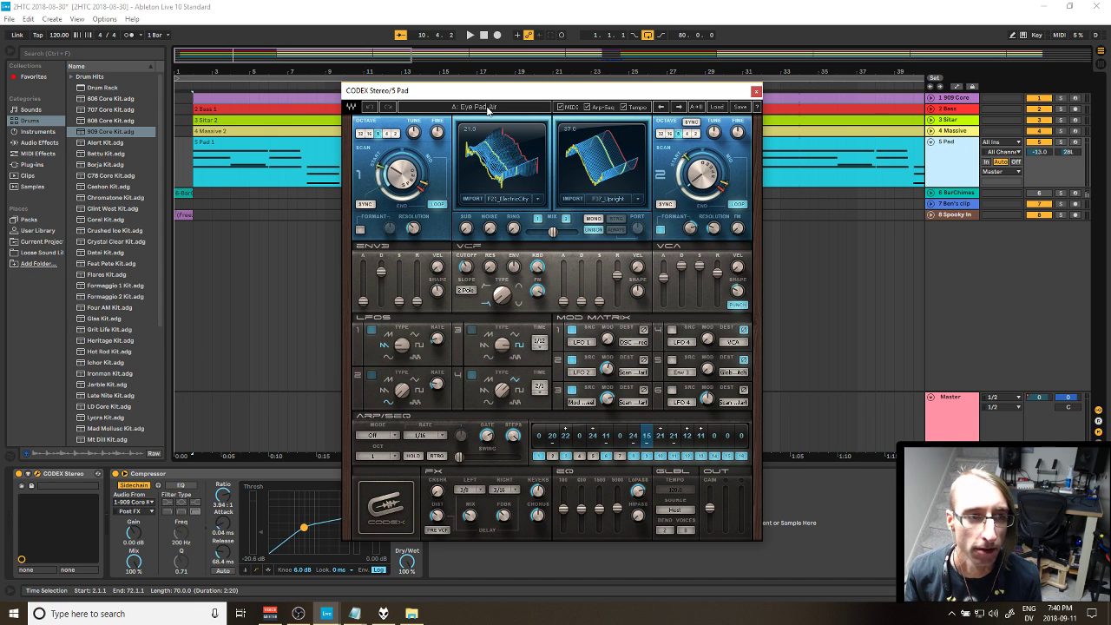
# Step: Audition the Pad track soloed and in the full mix, closing the CODEX Stereo window in between
pyautogui.press('space')
pyautogui.click(1061, 143)
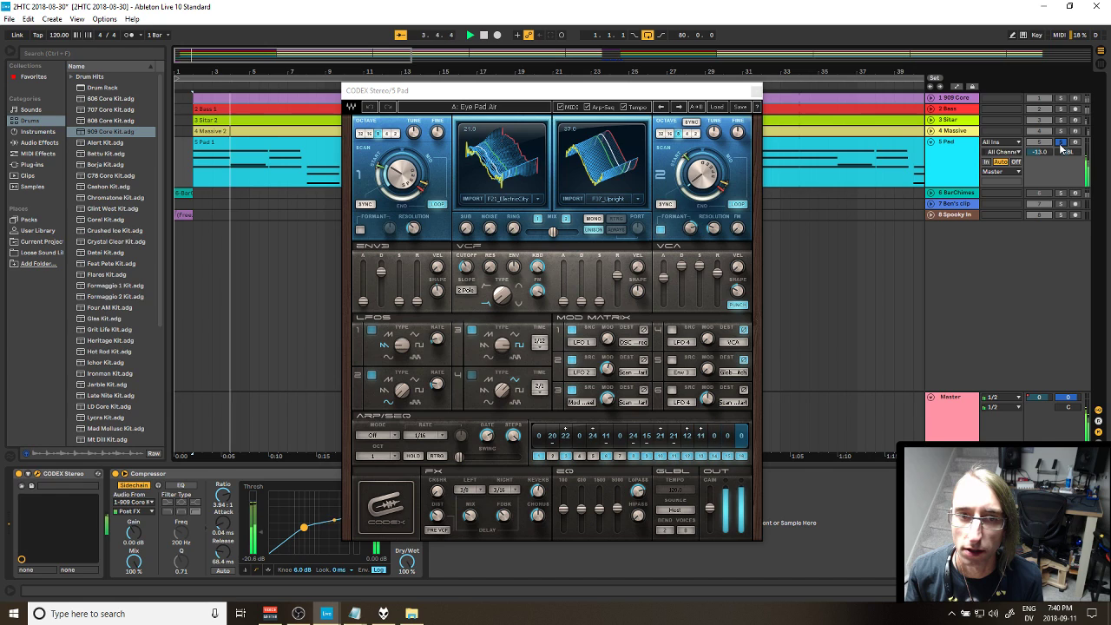
pyautogui.click(1059, 144)
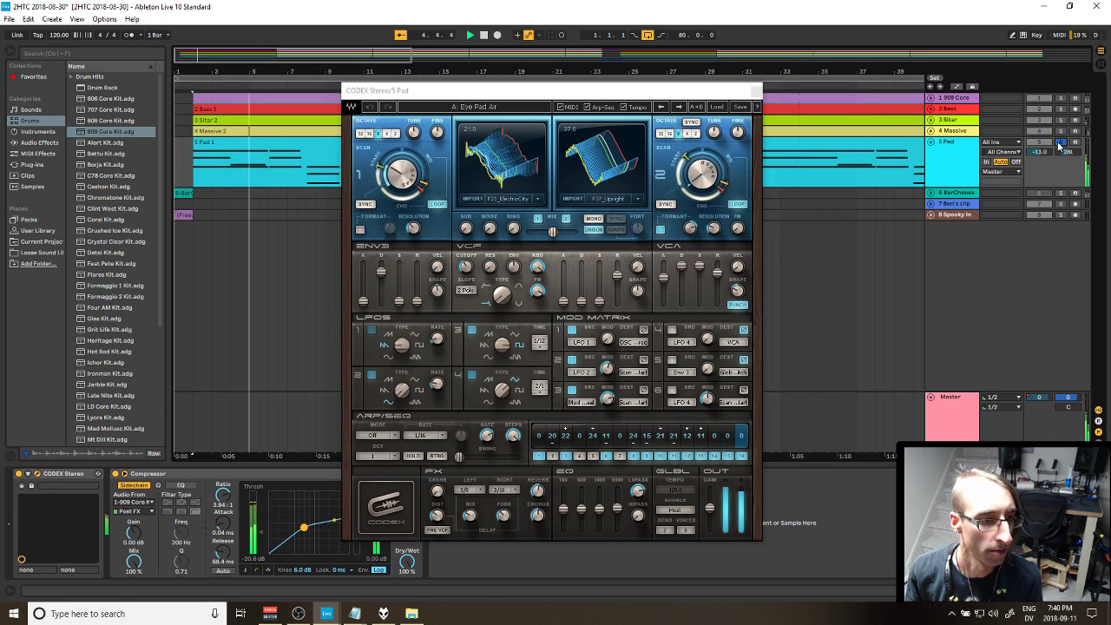
pyautogui.press('space')
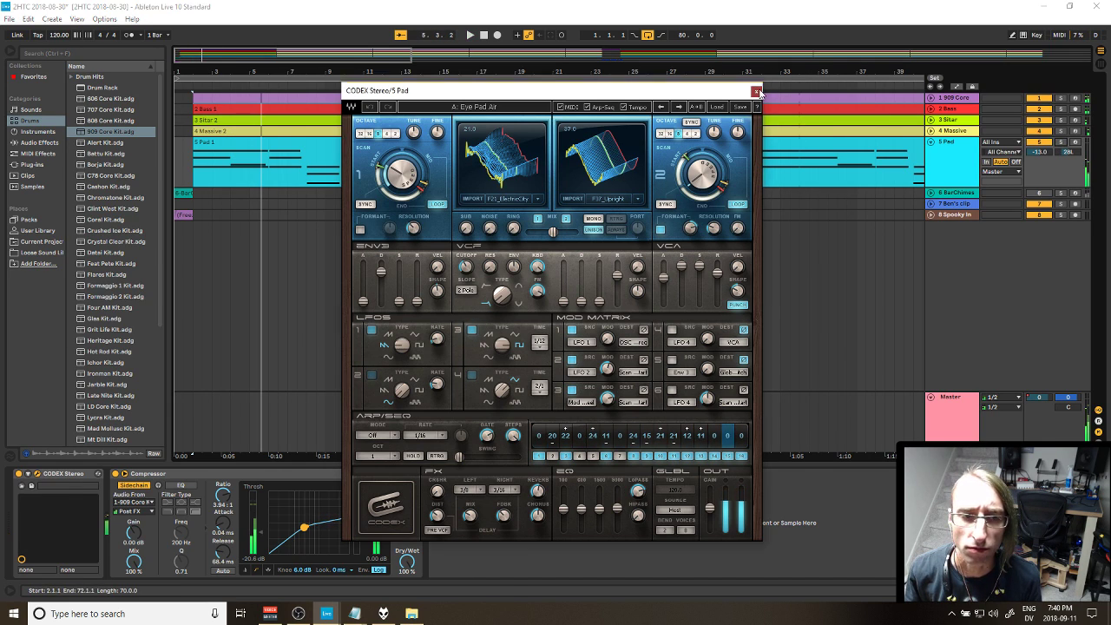
pyautogui.click(755, 91)
pyautogui.press('space')
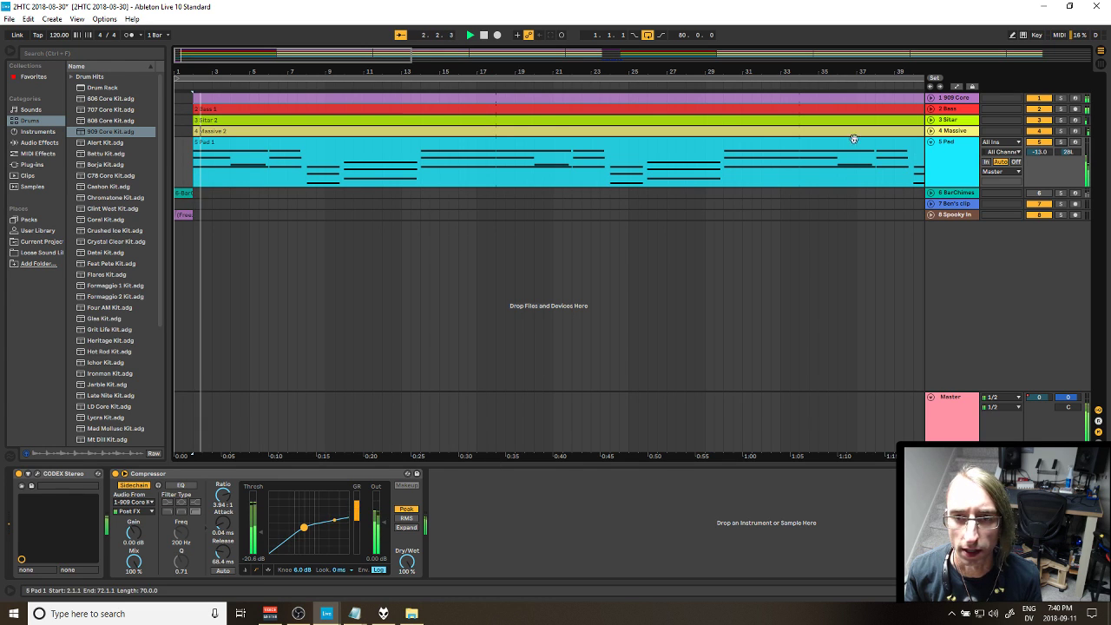
# Step: Open the BarChimes track's instrument window and look at its Physics settings and preset list, keeping Floating in dreams
pyautogui.click(954, 192)
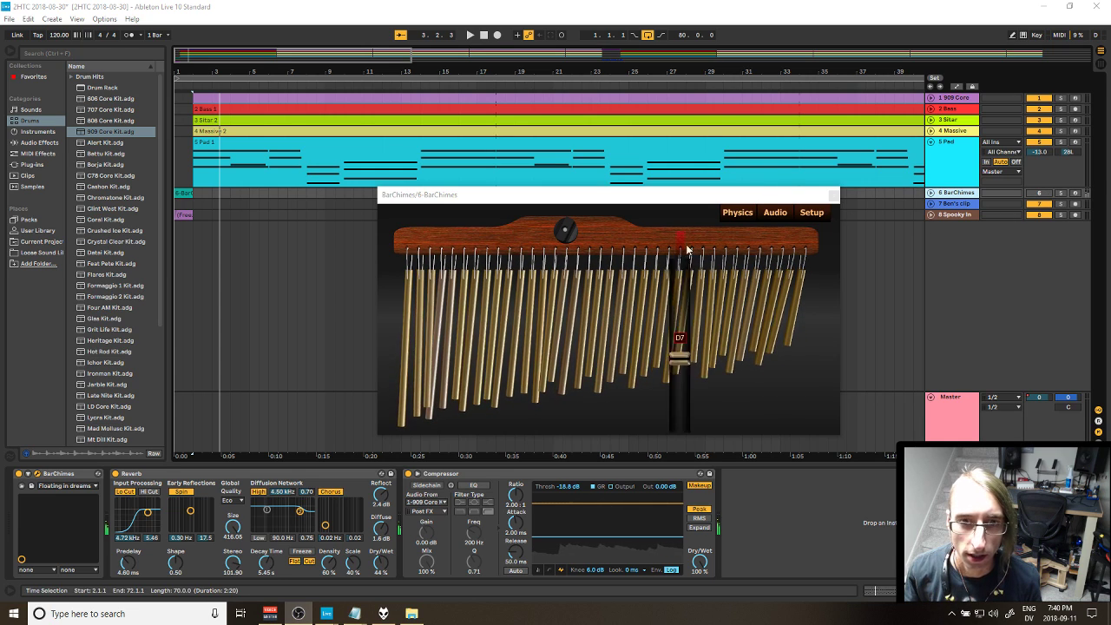
pyautogui.click(706, 207)
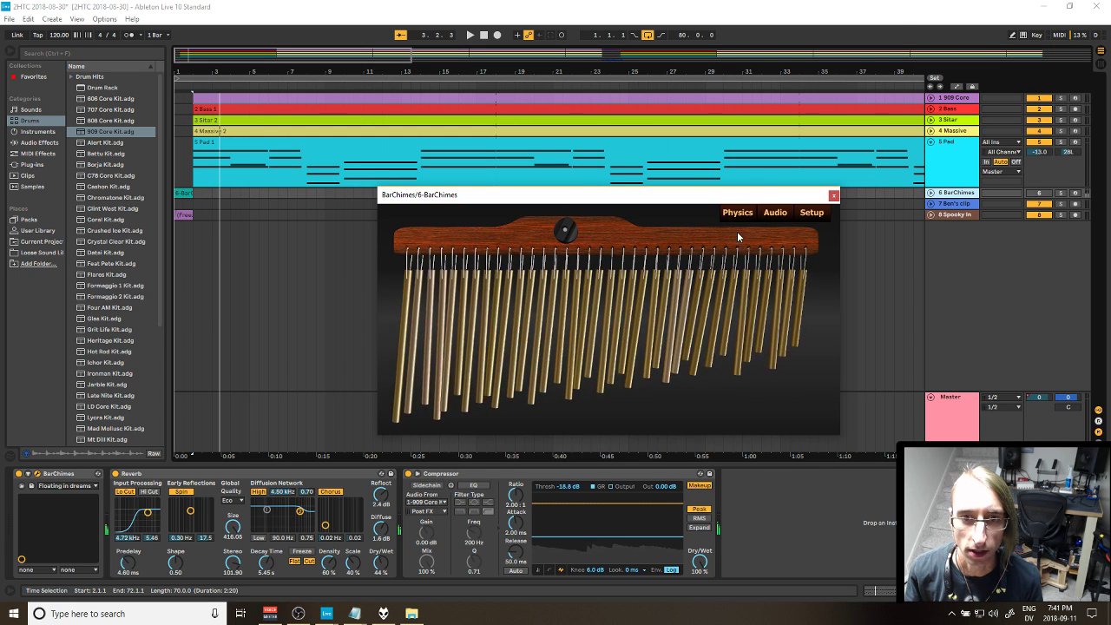
pyautogui.click(750, 212)
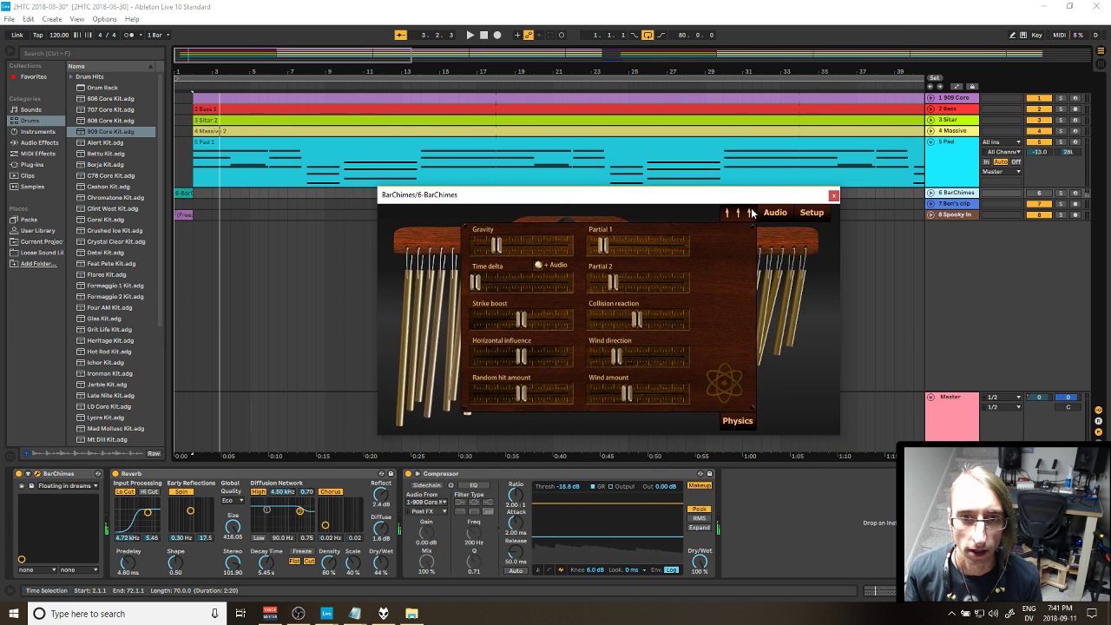
pyautogui.click(751, 210)
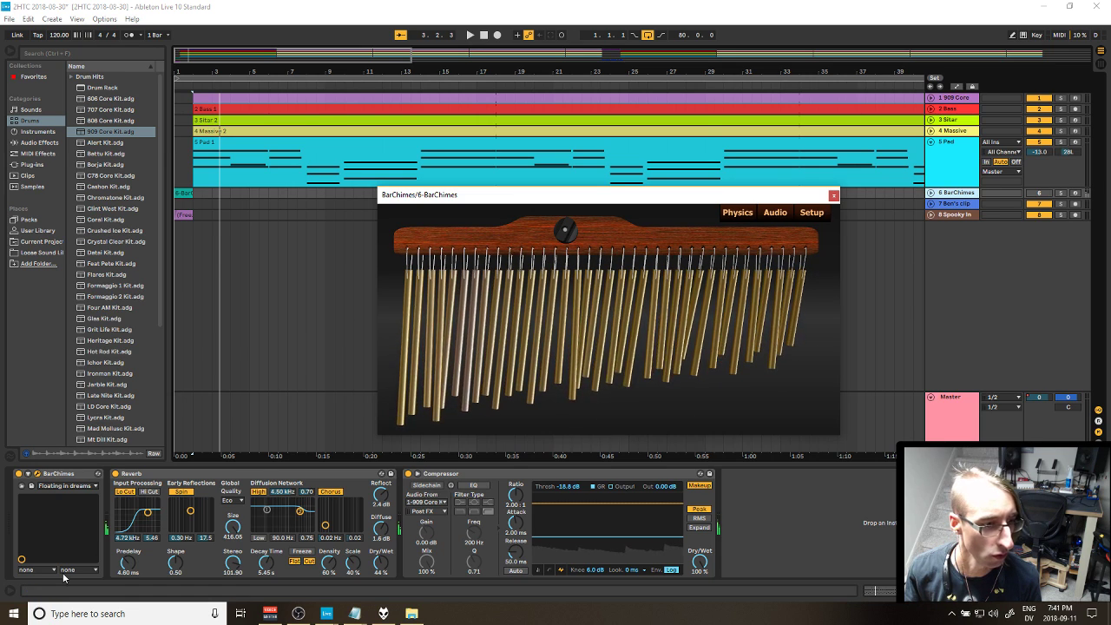
pyautogui.click(82, 486)
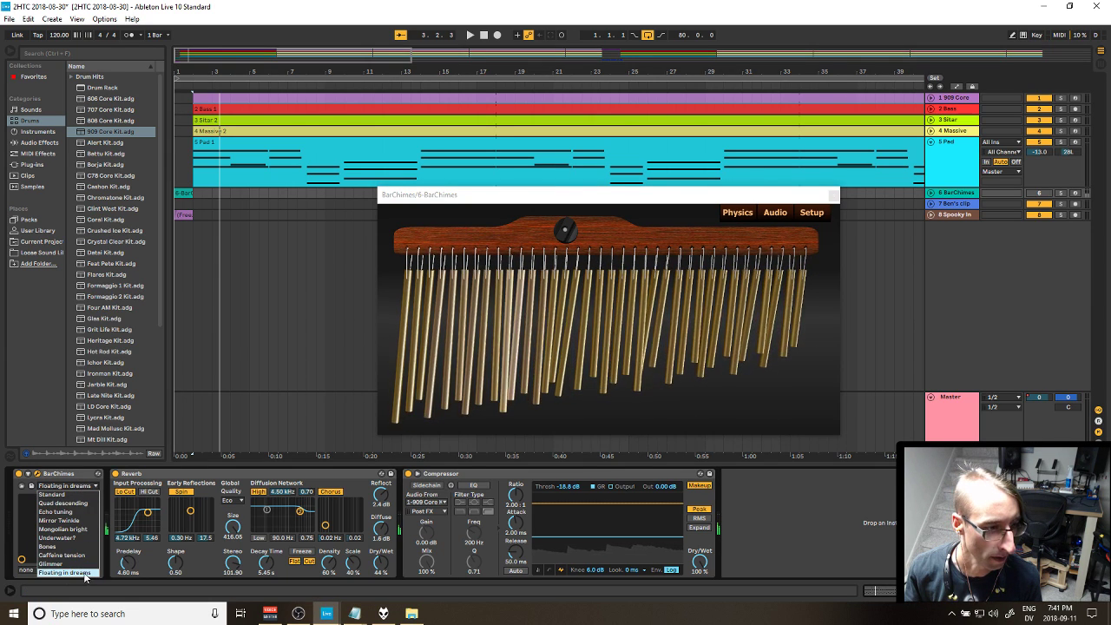
pyautogui.click(467, 350)
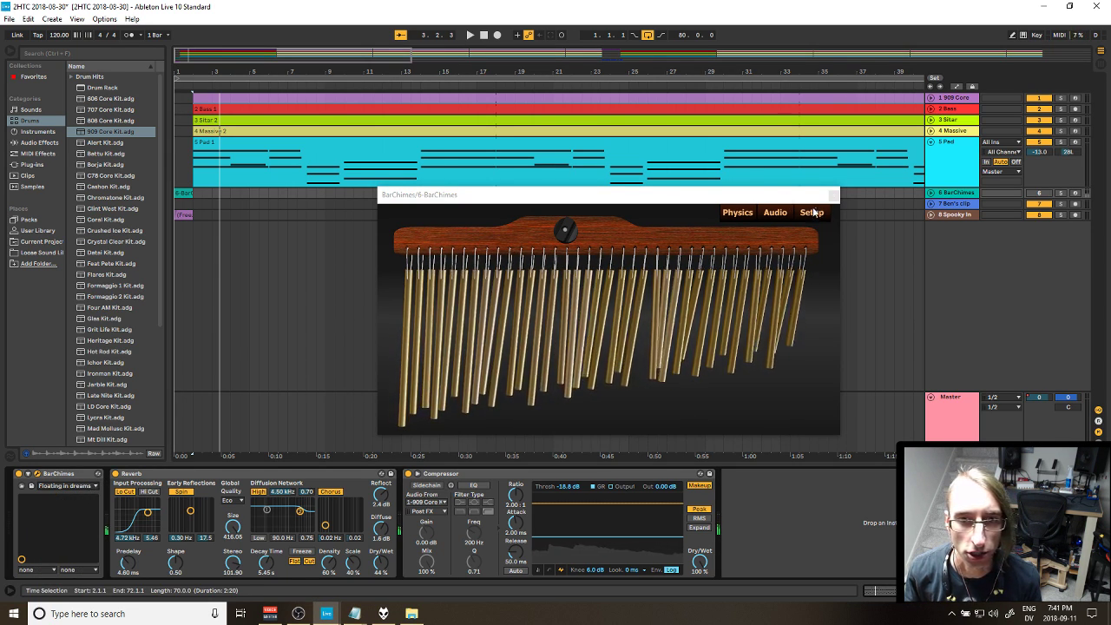
# Step: Review the Setup, Audio and Physics settings of the BarChimes instrument
pyautogui.click(784, 211)
pyautogui.click(812, 211)
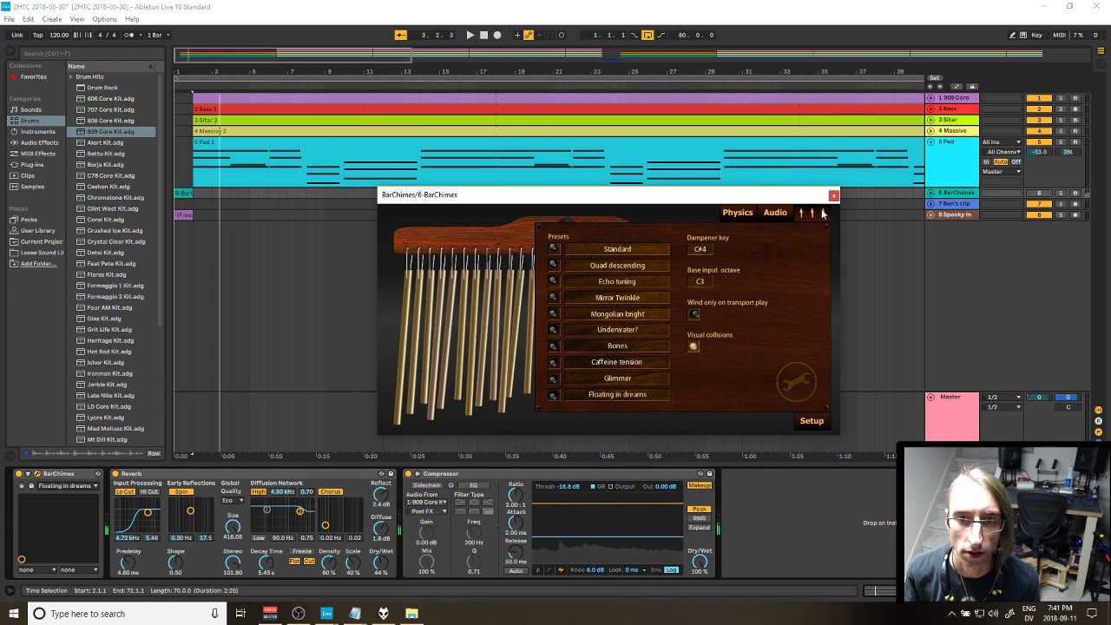
pyautogui.click(775, 212)
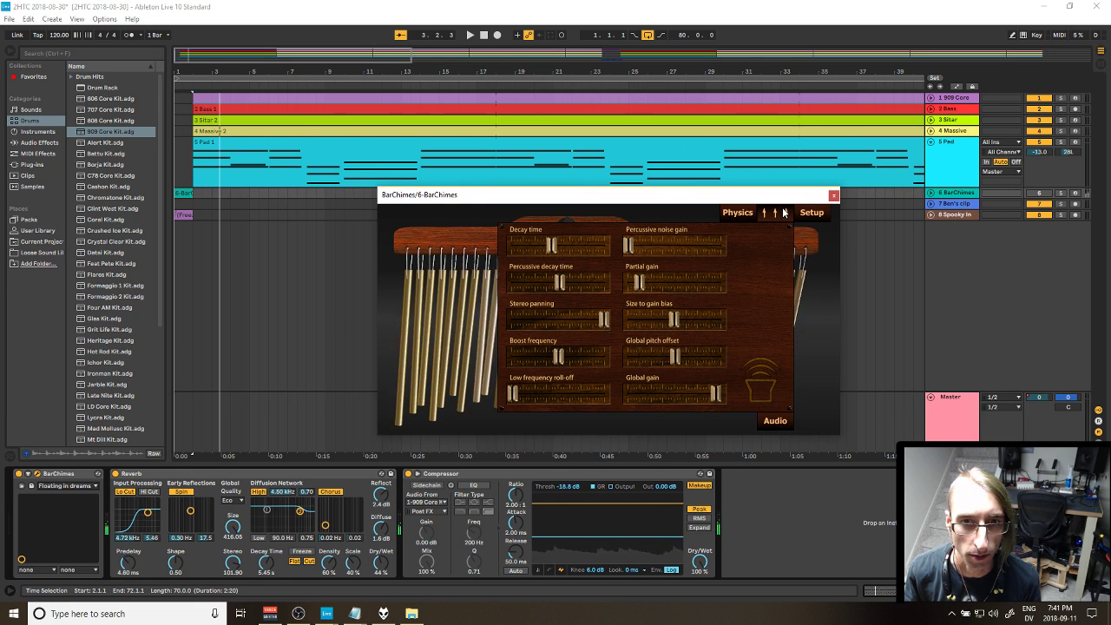
pyautogui.click(737, 212)
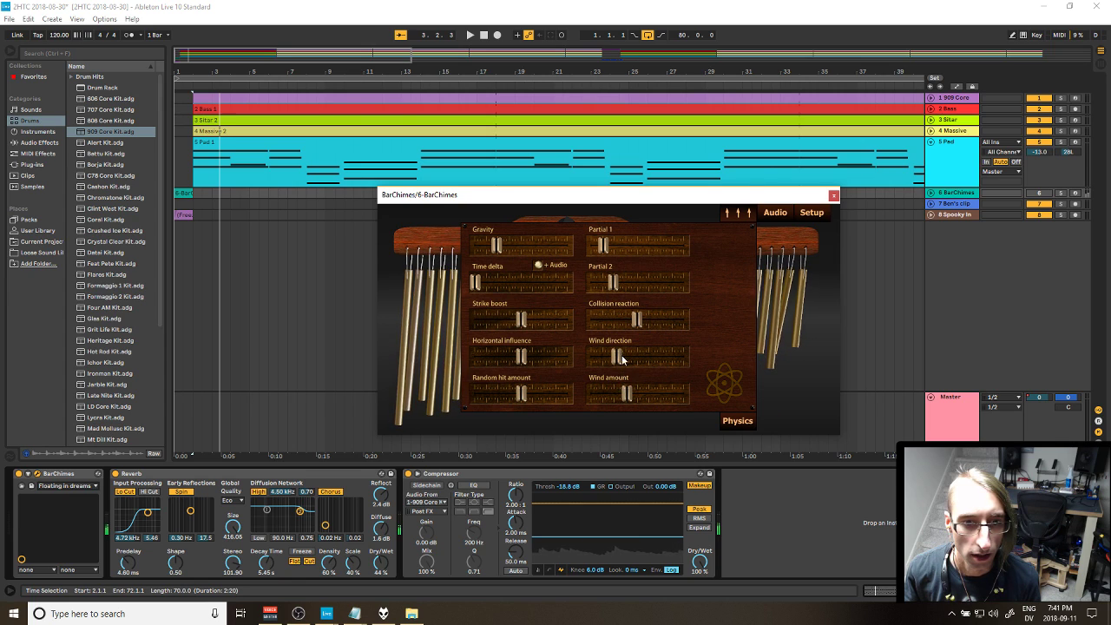
# Step: Close the Physics settings, switch the BarChimes track back on and audition its clip in bar 1
pyautogui.click(737, 422)
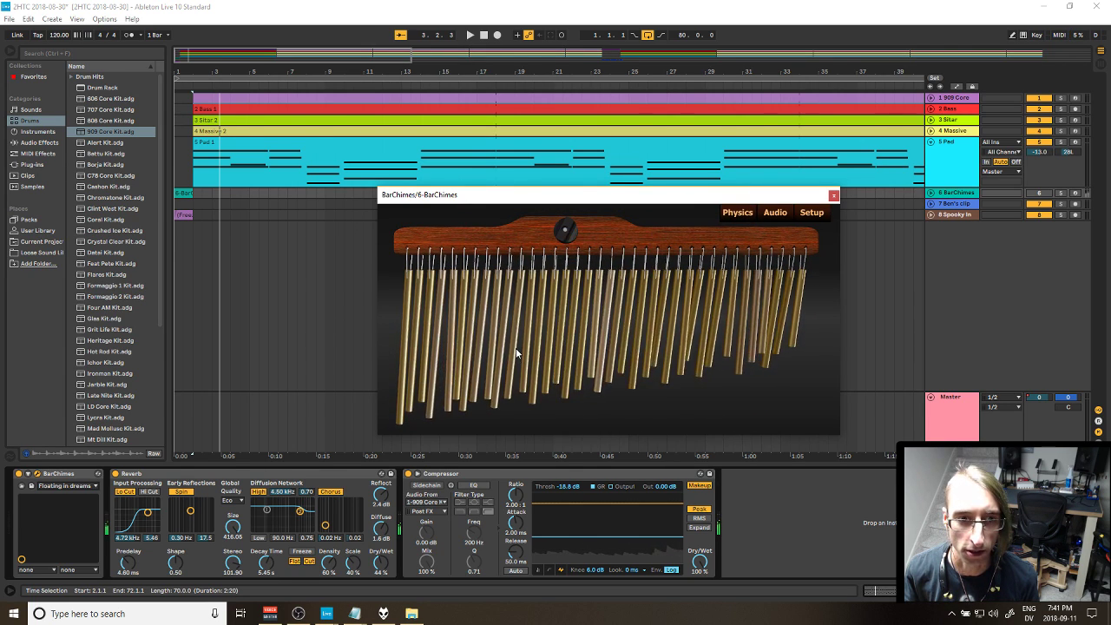
pyautogui.click(1039, 194)
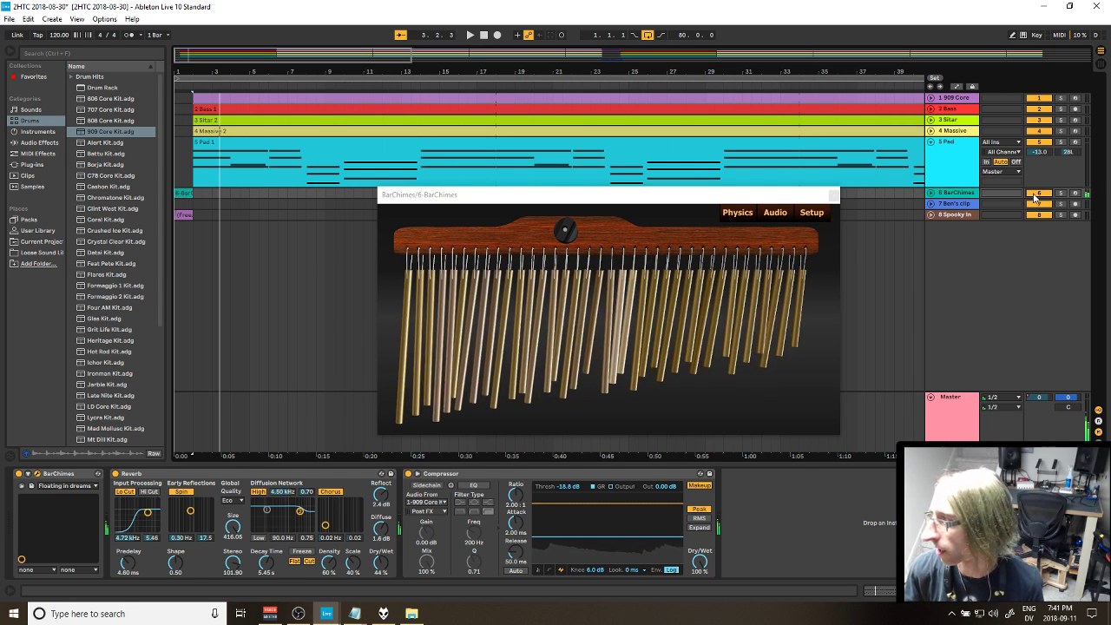
pyautogui.click(360, 236)
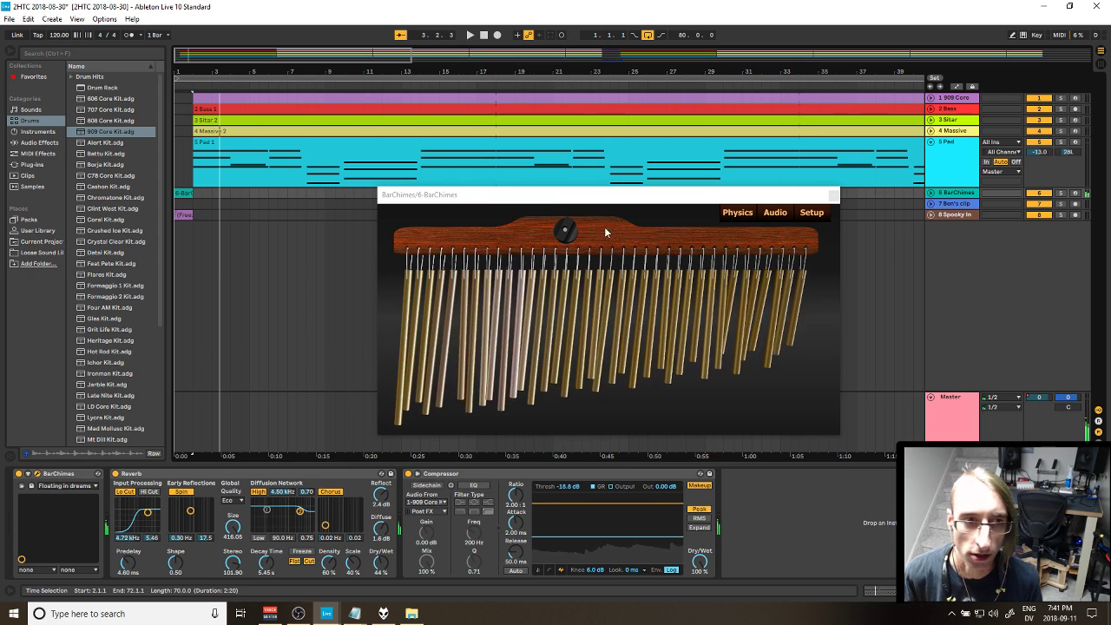
pyautogui.click(179, 193)
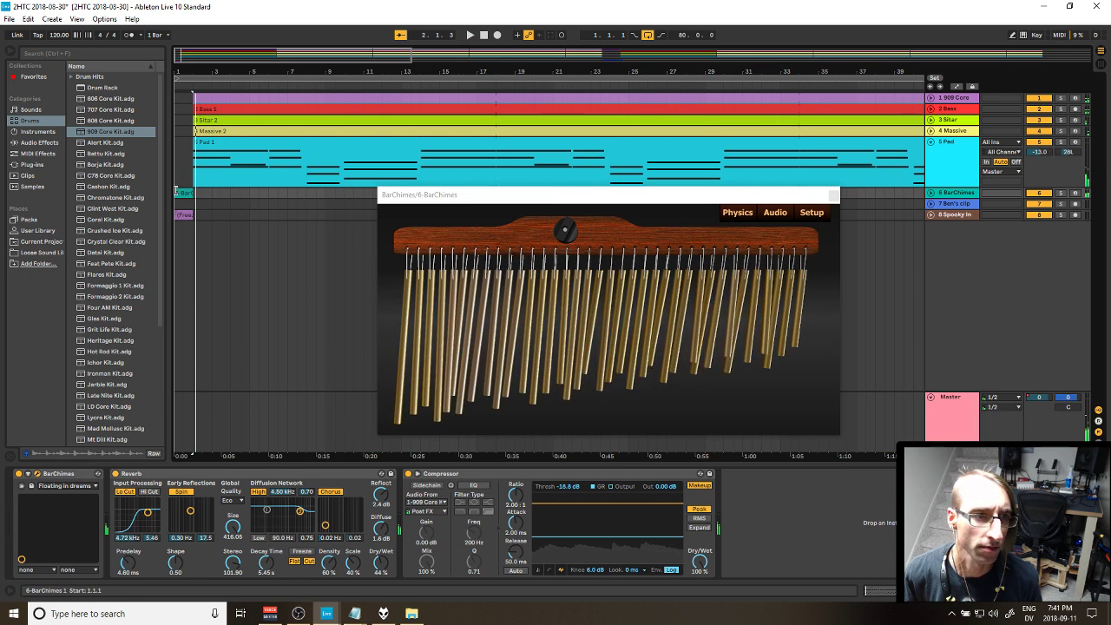
pyautogui.click(179, 193)
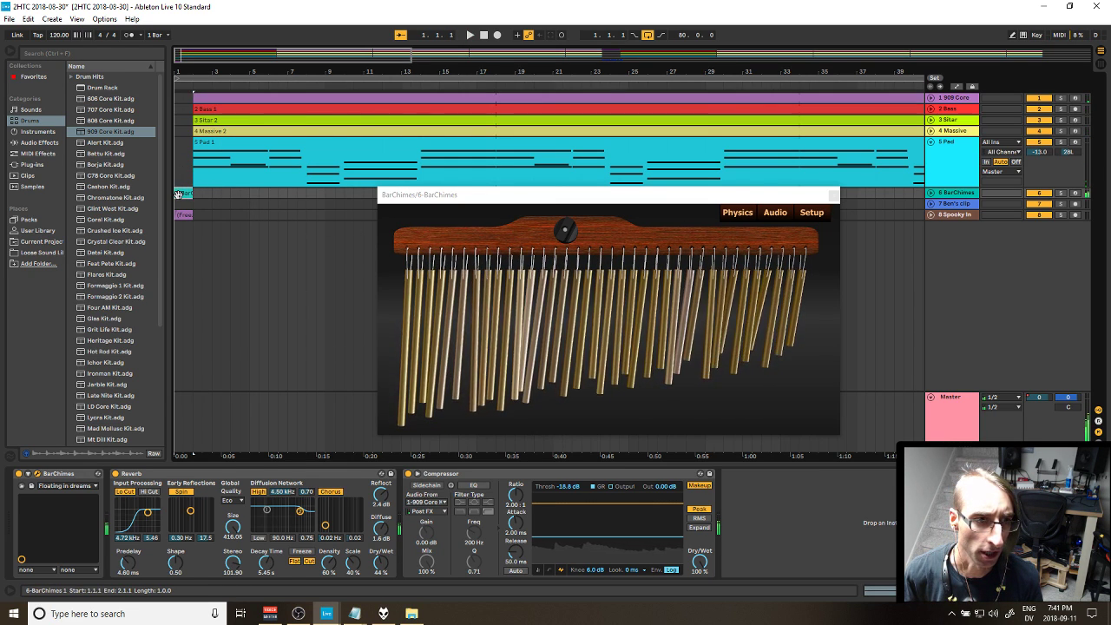
# Step: Unfold the BarChimes track, open its clip's MIDI notes and play them with the chimes window moved clear of the track
pyautogui.moveTo(646, 196); pyautogui.dragTo(647, 238)
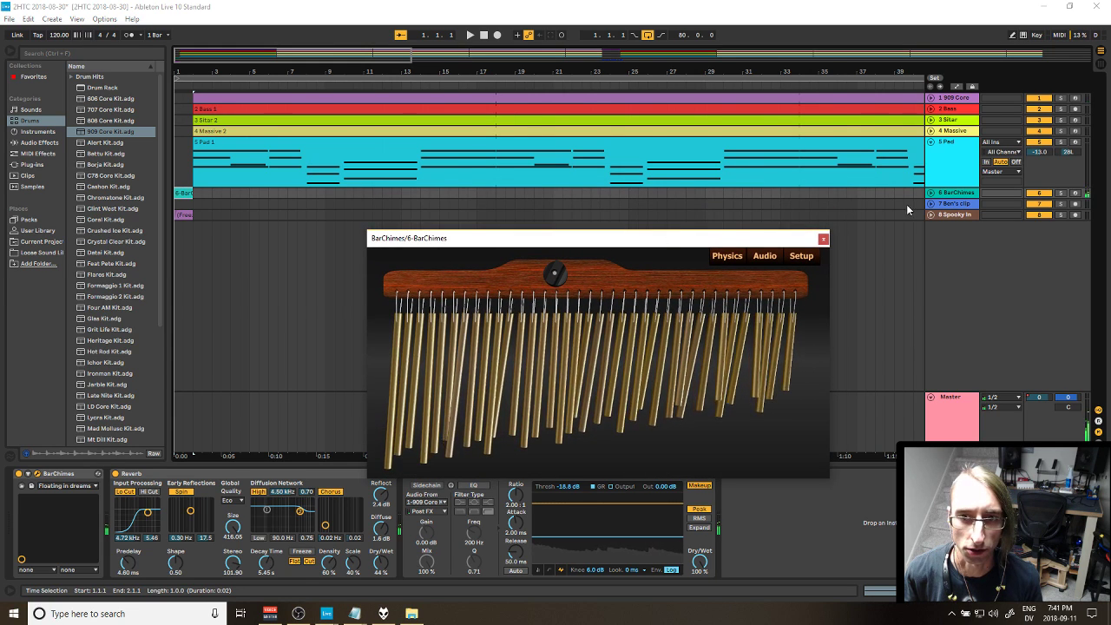
pyautogui.click(931, 191)
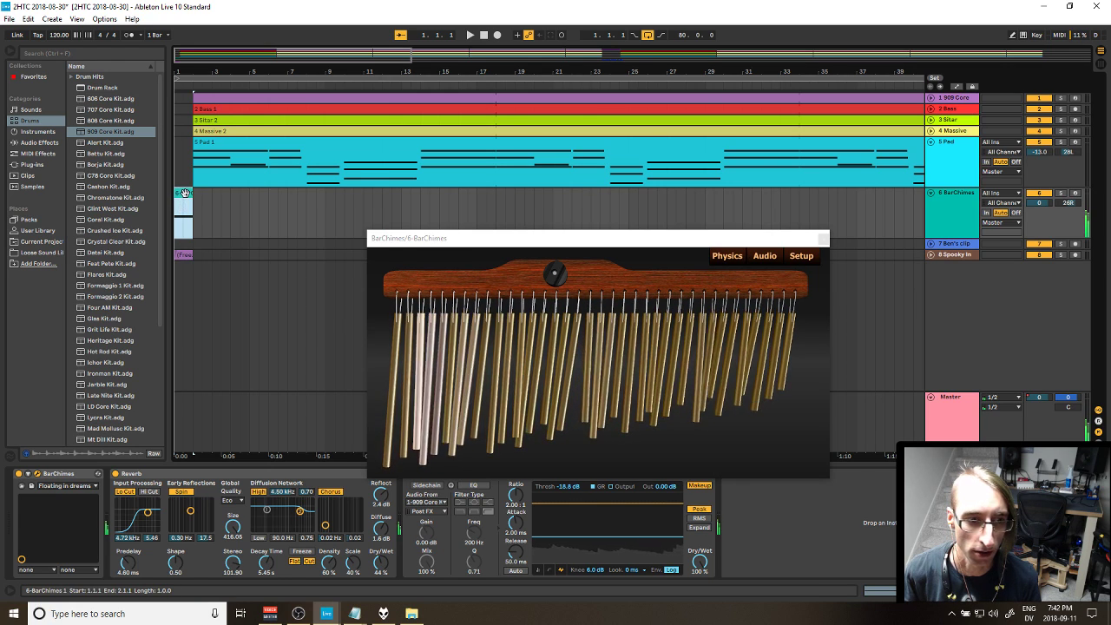
pyautogui.hotkey('shift', 'Tab')
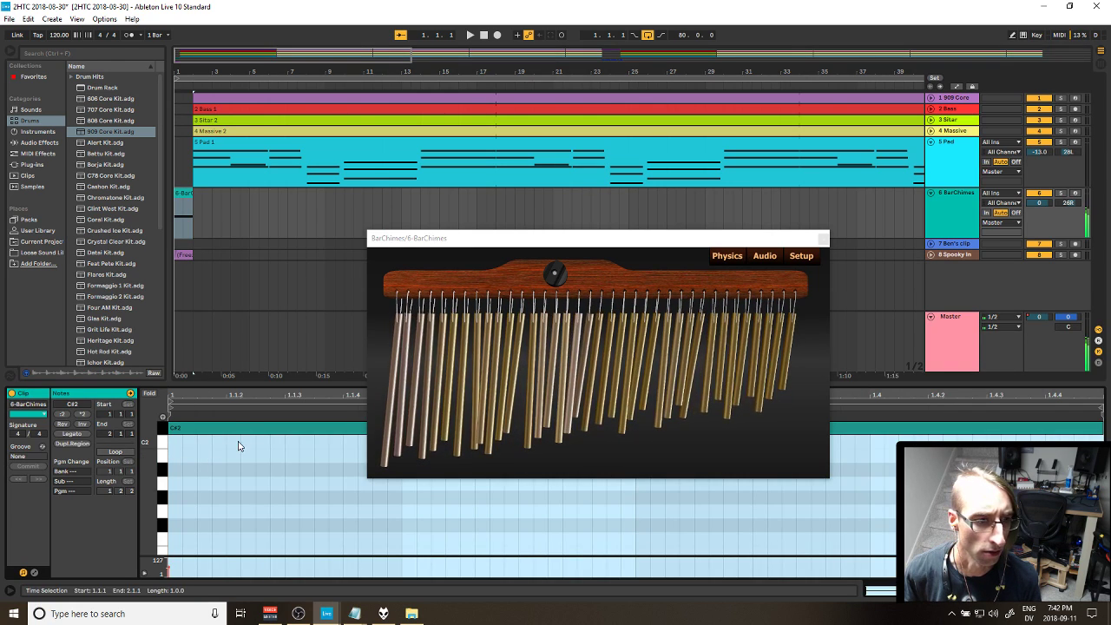
pyautogui.press('space')
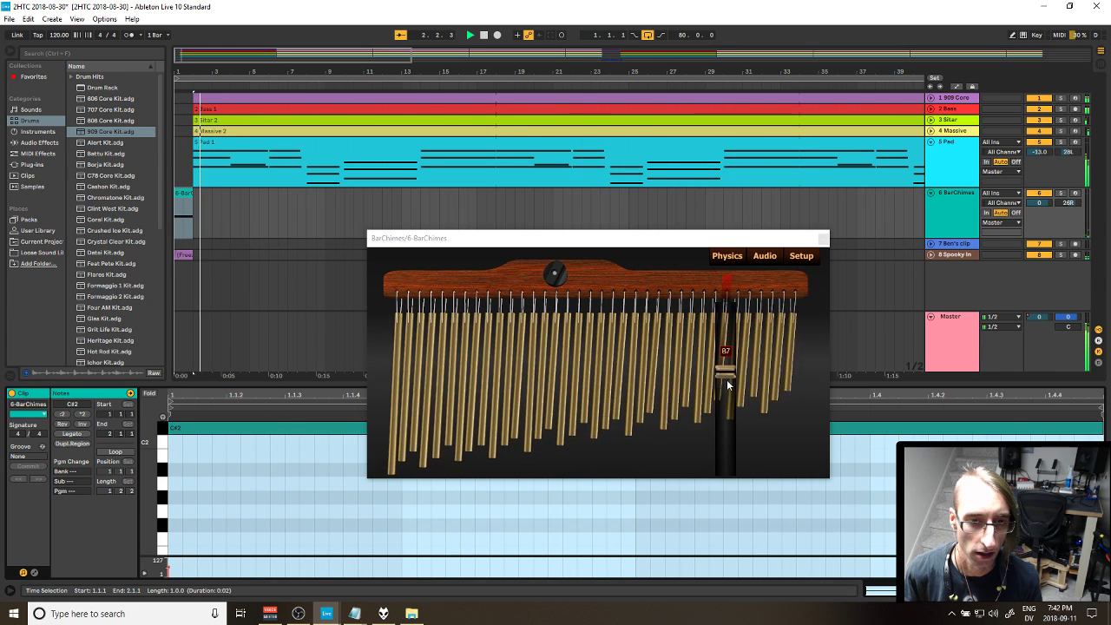
pyautogui.press('space')
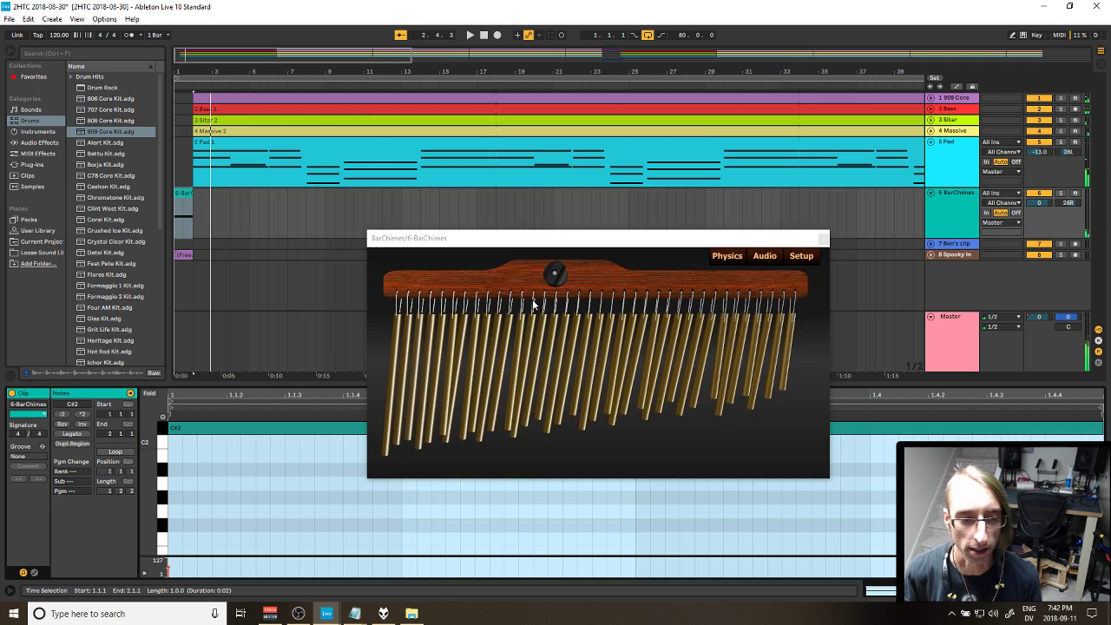
# Step: Fold the Pad and BarChimes tracks, close the chimes window and unfold the Ben's clip track
pyautogui.click(931, 193)
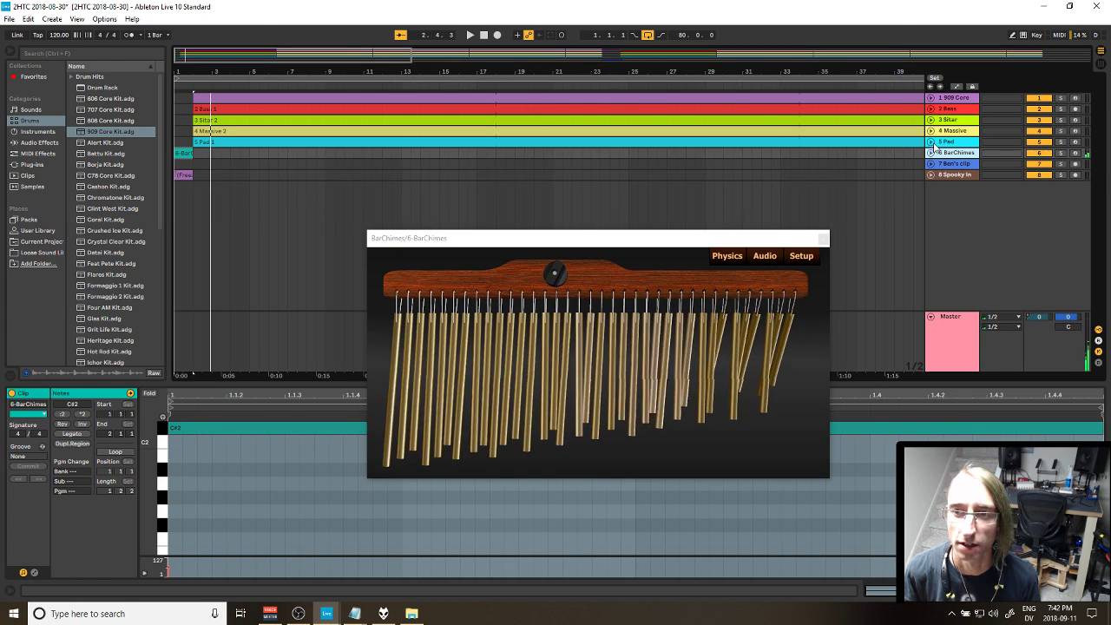
pyautogui.moveTo(960, 199); pyautogui.dragTo(968, 159)
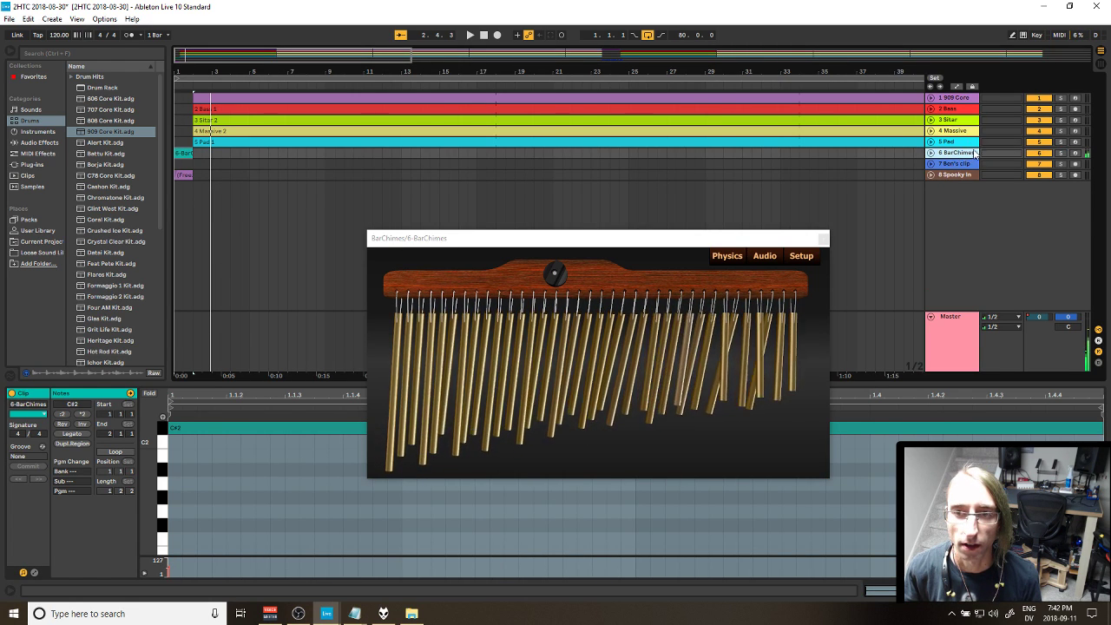
pyautogui.click(981, 163)
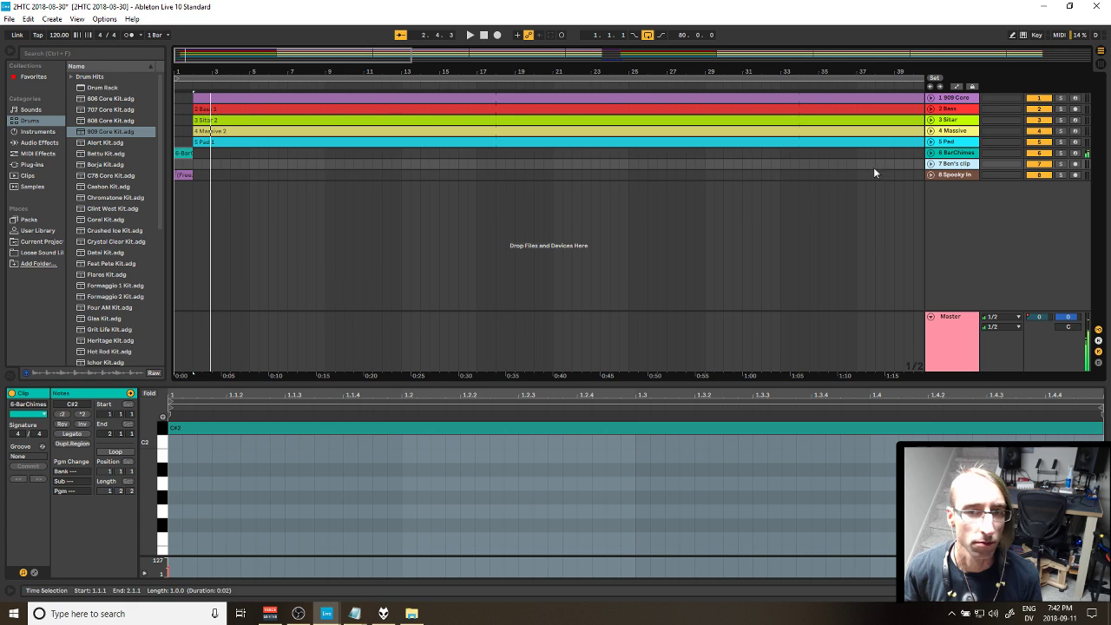
pyautogui.click(960, 177)
pyautogui.click(958, 164)
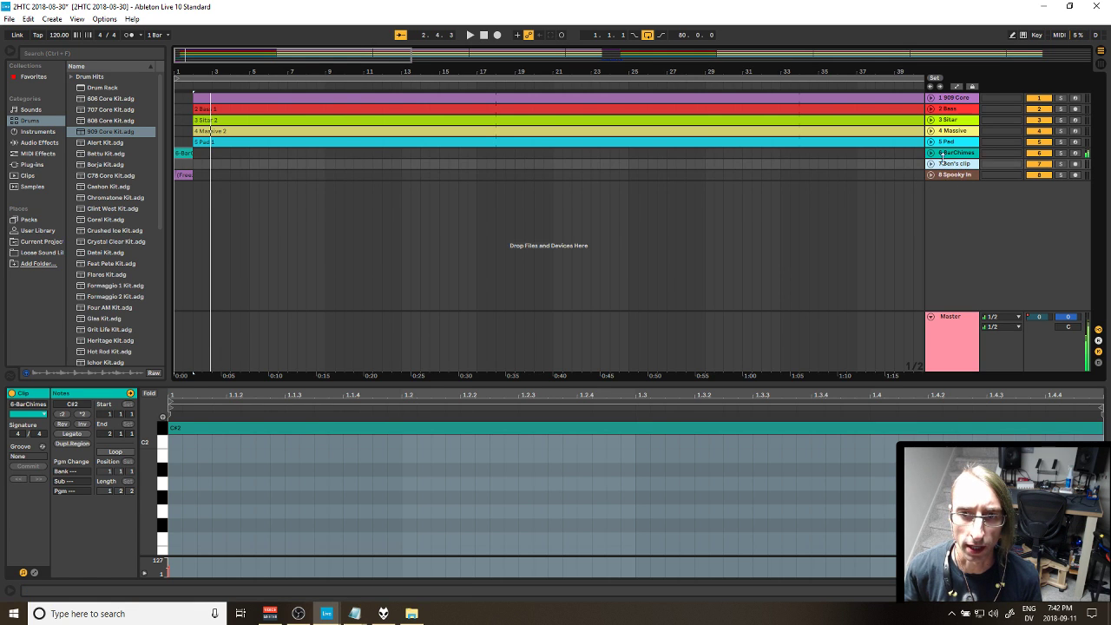
pyautogui.click(933, 166)
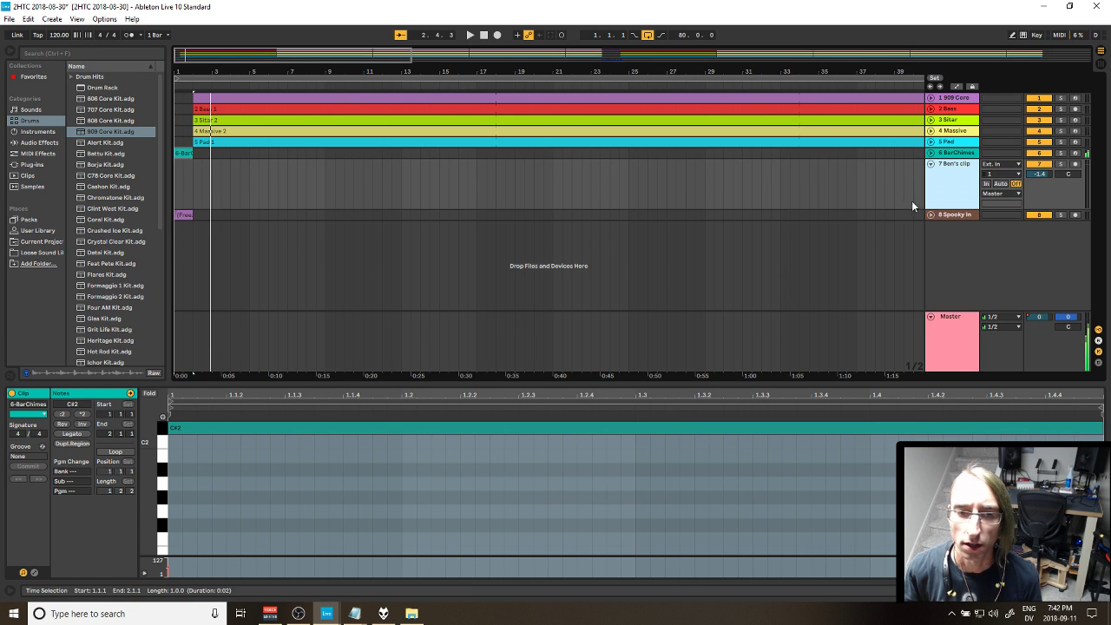
# Step: Play the mix from the start of the Pad clip with the BarChimes track switched off, and switch it back on during playback
pyautogui.click(1041, 154)
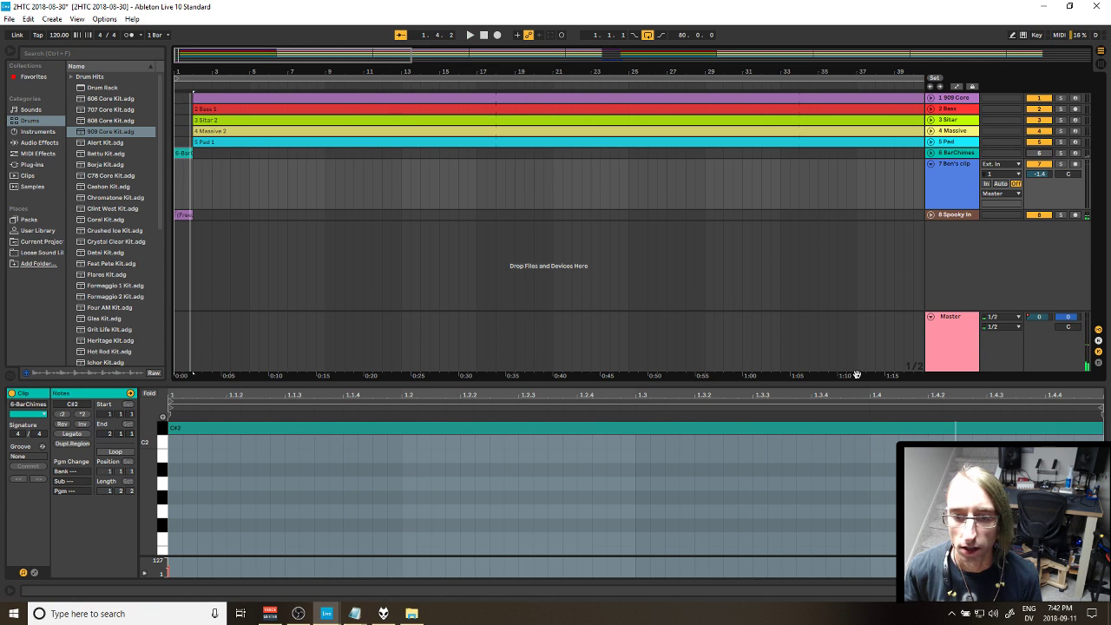
pyautogui.hotkey('shift', 'Tab')
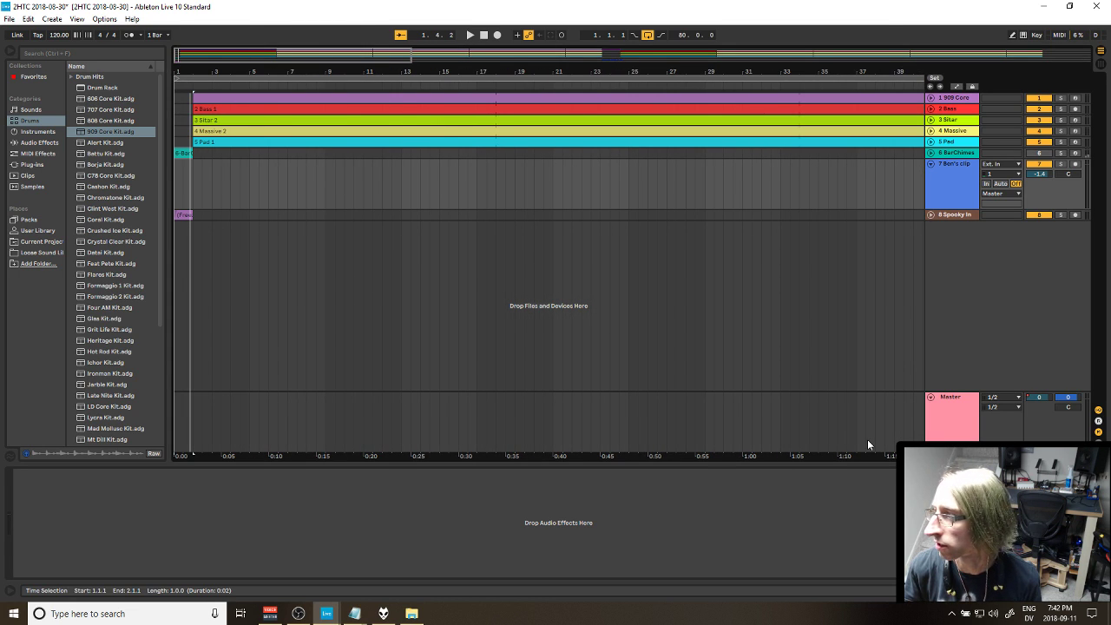
pyautogui.click(196, 143)
pyautogui.hotkey('ctrl', 'a')
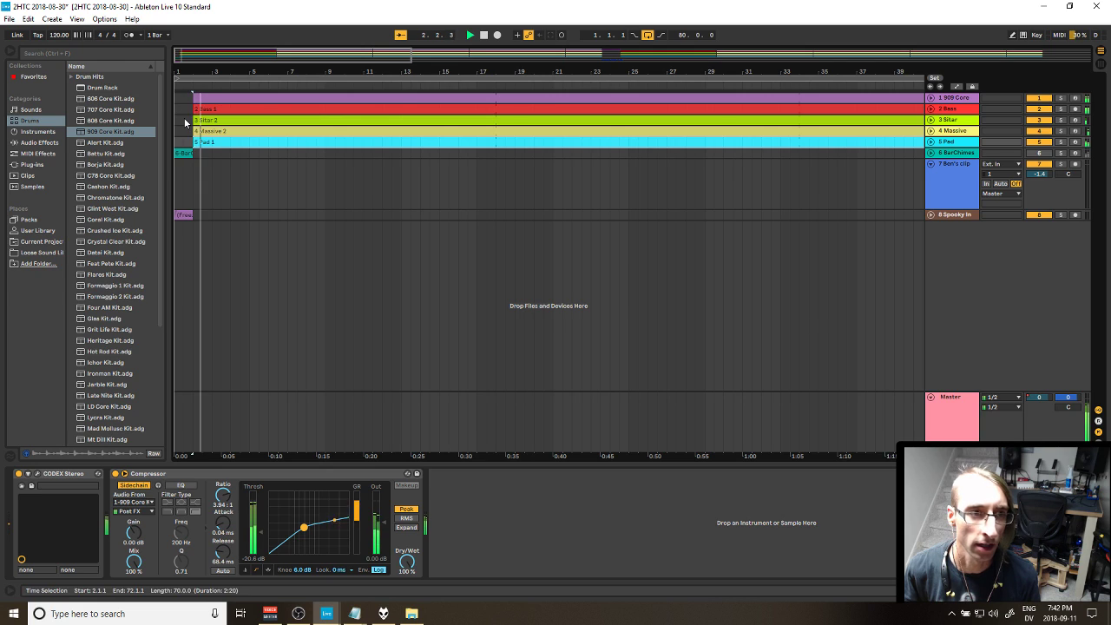
pyautogui.click(1042, 153)
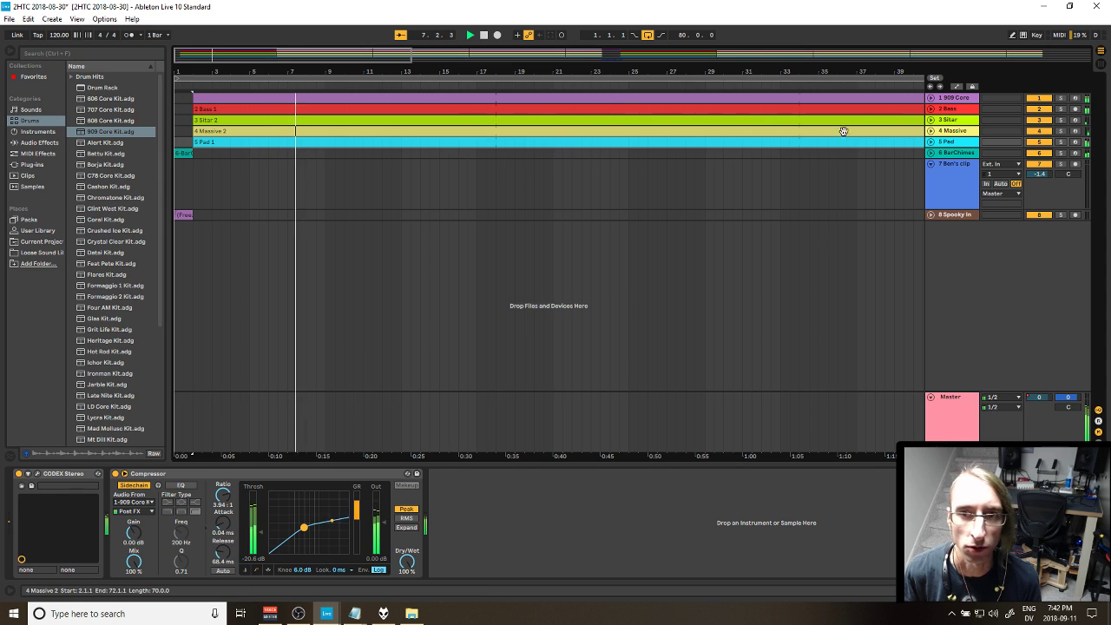
# Step: Unfold the Sitar and Massive tracks and compare their note patterns up to the break at bar 72 during playback
pyautogui.click(931, 130)
pyautogui.click(930, 119)
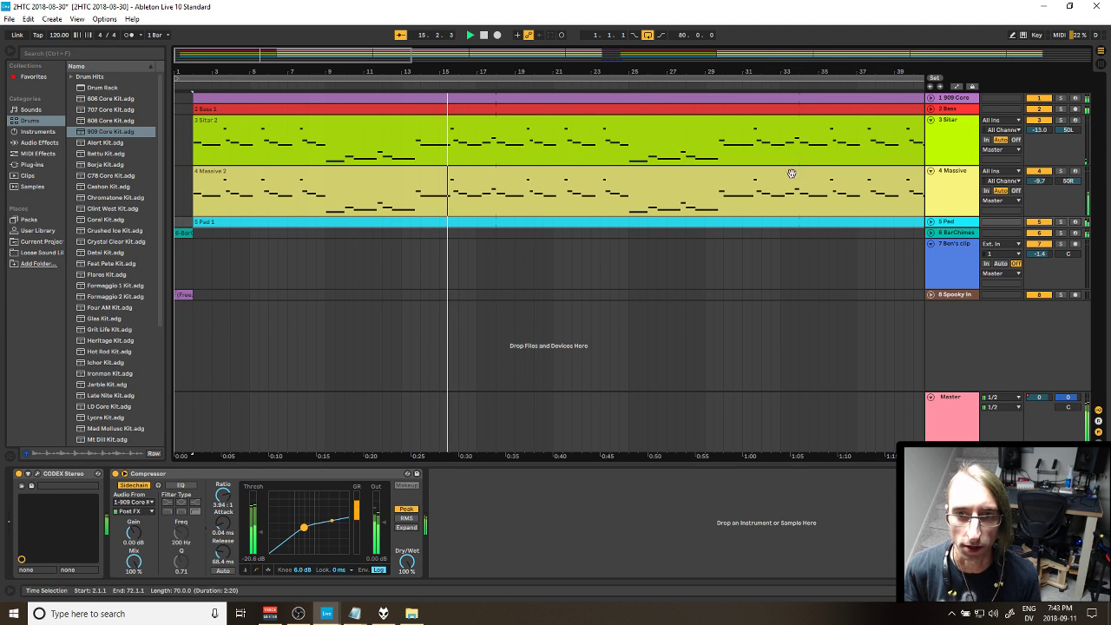
pyautogui.moveTo(812, 458); pyautogui.dragTo(742, 457)
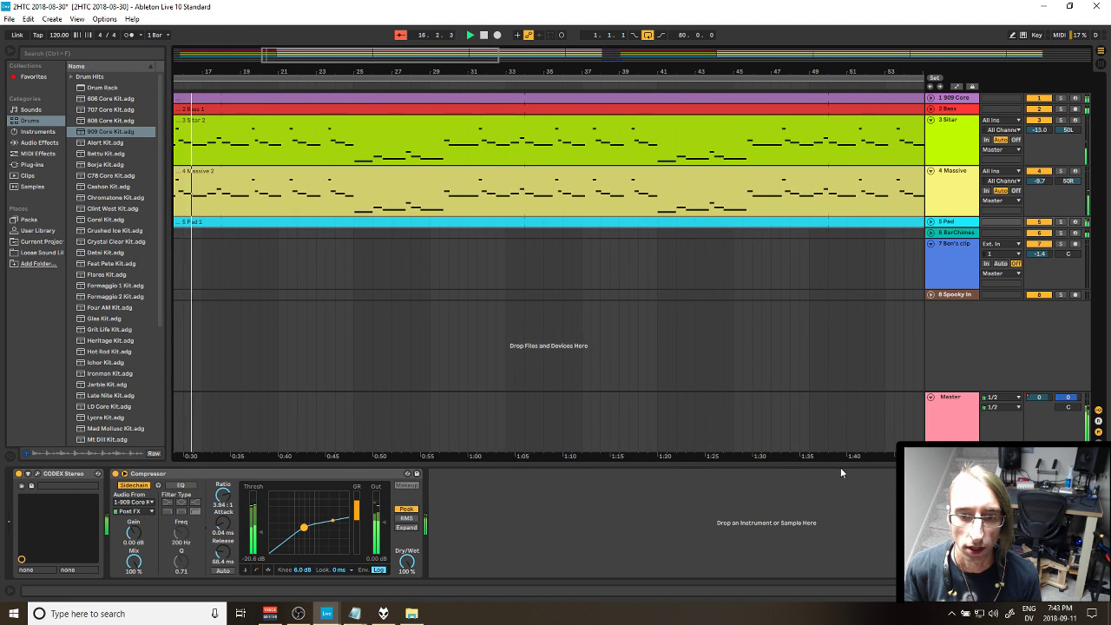
pyautogui.moveTo(840, 458); pyautogui.dragTo(702, 456)
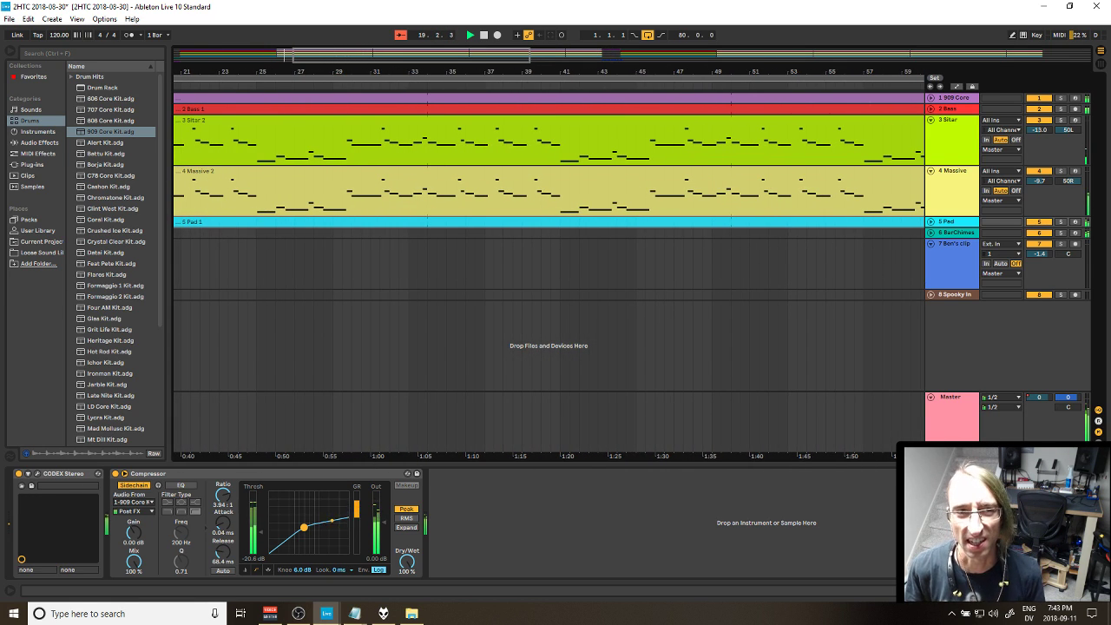
pyautogui.moveTo(784, 448); pyautogui.dragTo(560, 461)
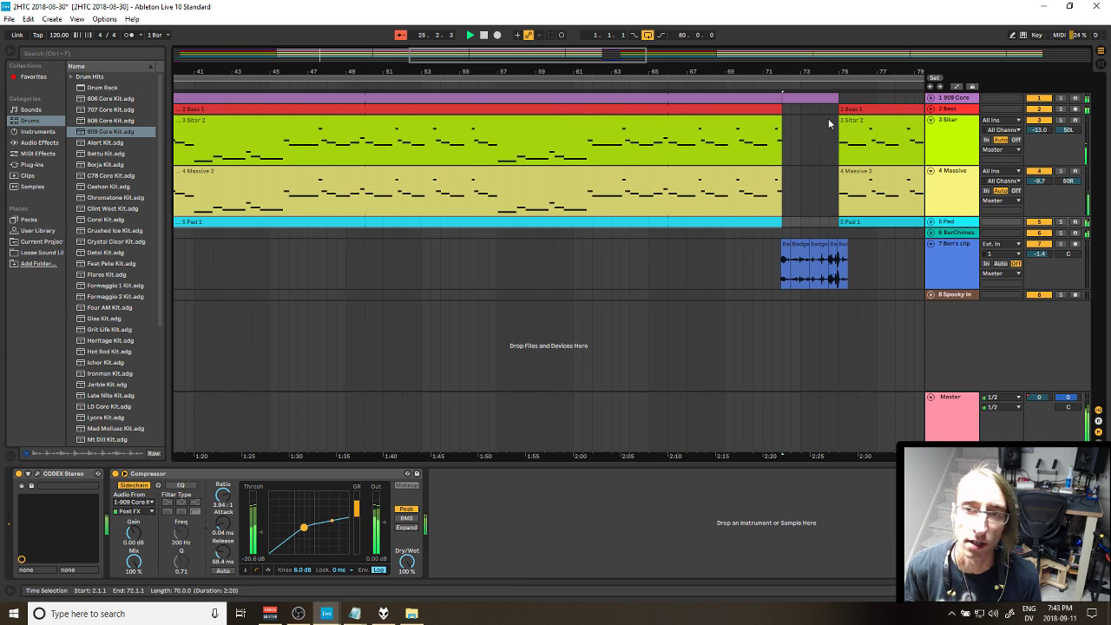
# Step: Fold the Sitar and Massive tracks and unfold the 909 Core track to show its drum notes around bar 72
pyautogui.click(931, 120)
pyautogui.click(932, 131)
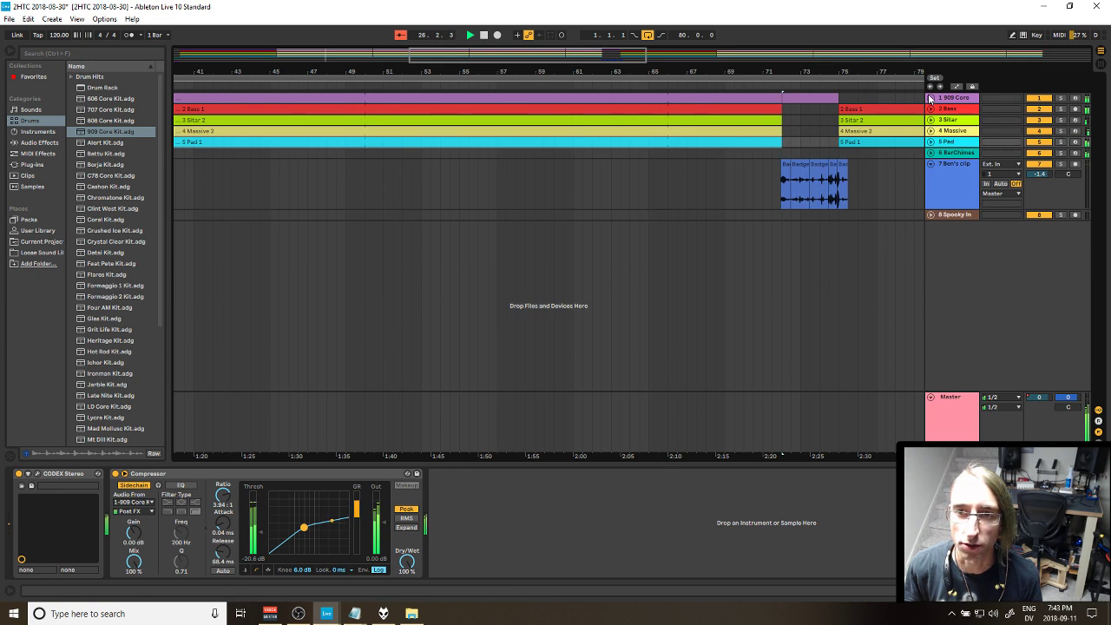
pyautogui.click(930, 98)
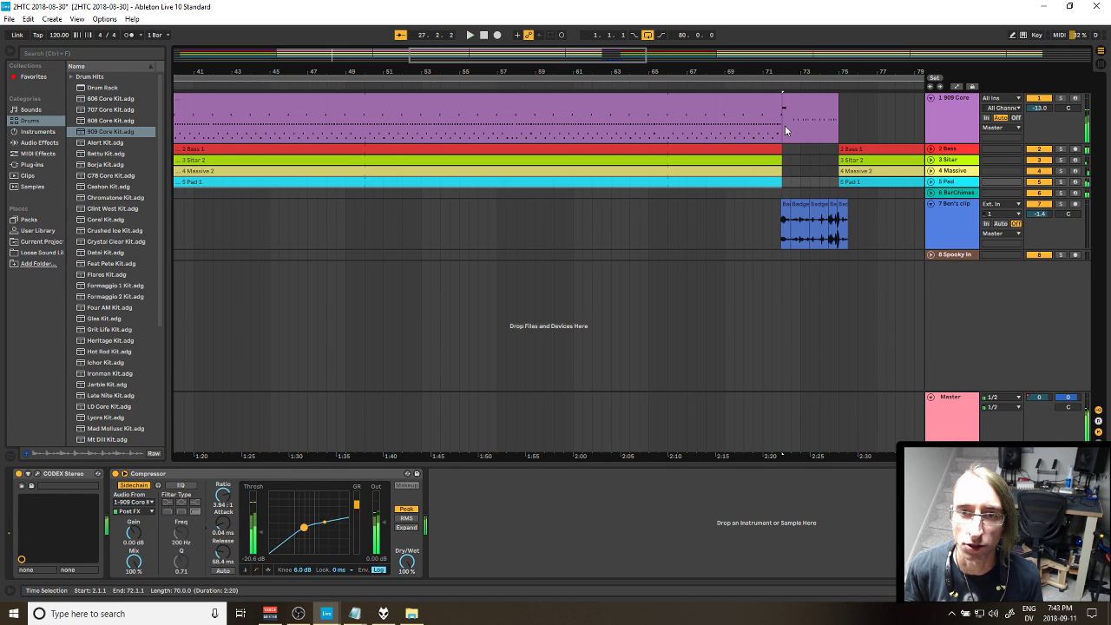
# Step: Audition the soloed 909 Core drums through the break at bar 72, replaying the section from several start points
pyautogui.click(786, 131)
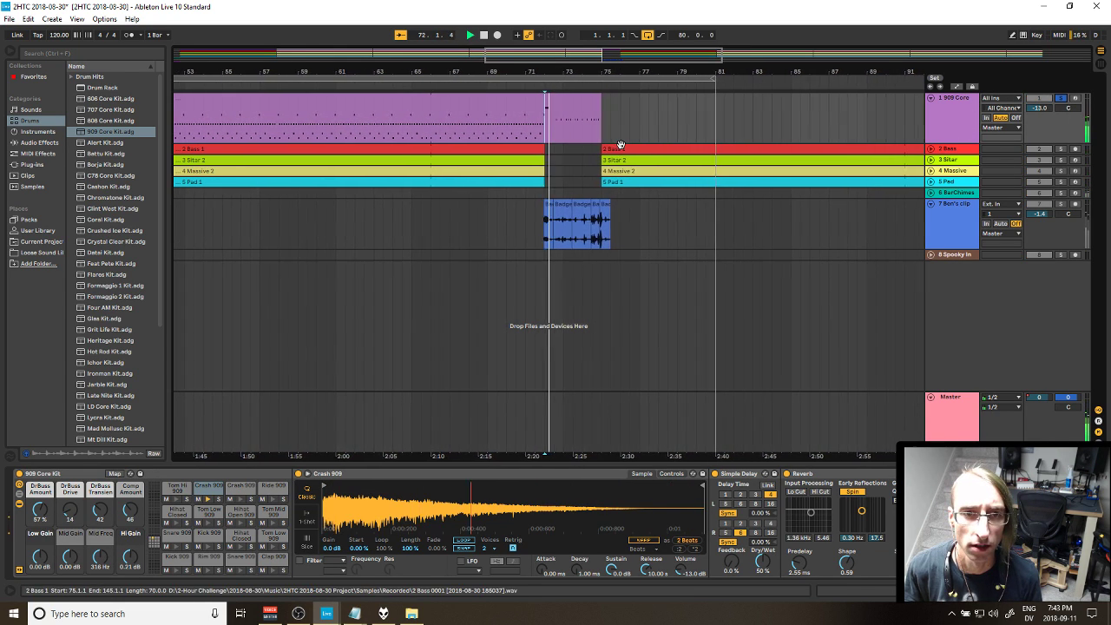
pyautogui.press('space')
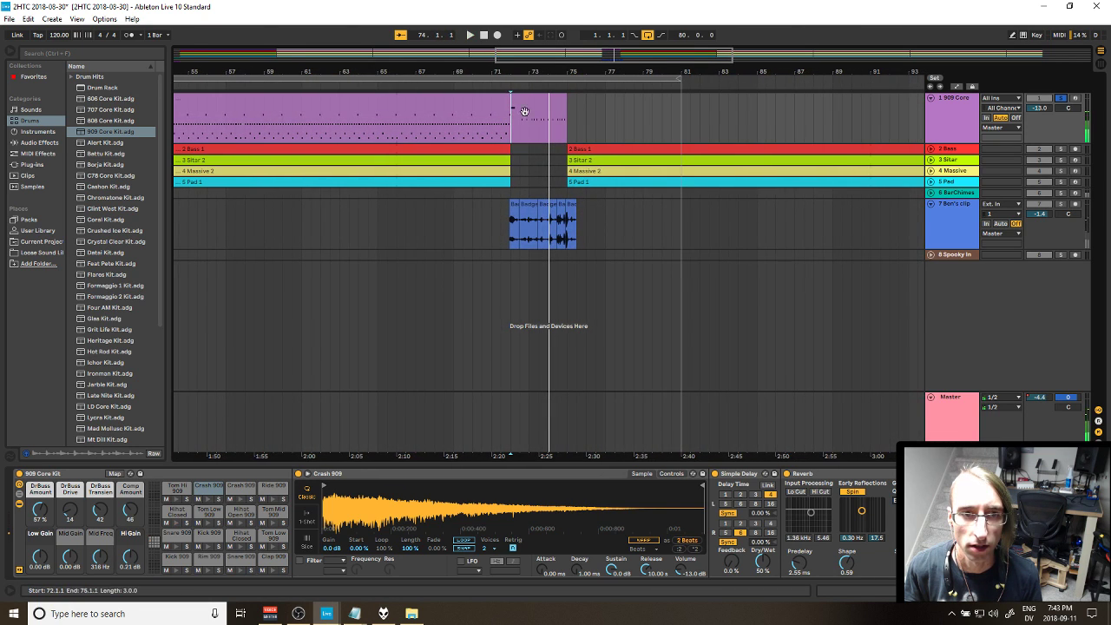
pyautogui.click(514, 106)
pyautogui.press('space')
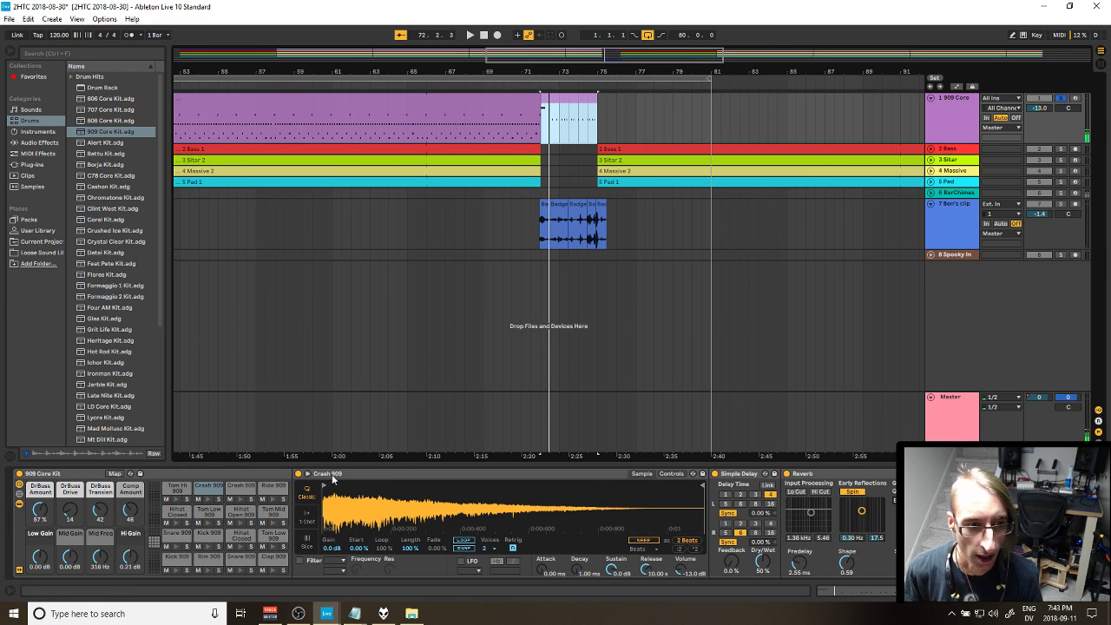
pyautogui.click(526, 125)
pyautogui.press('space')
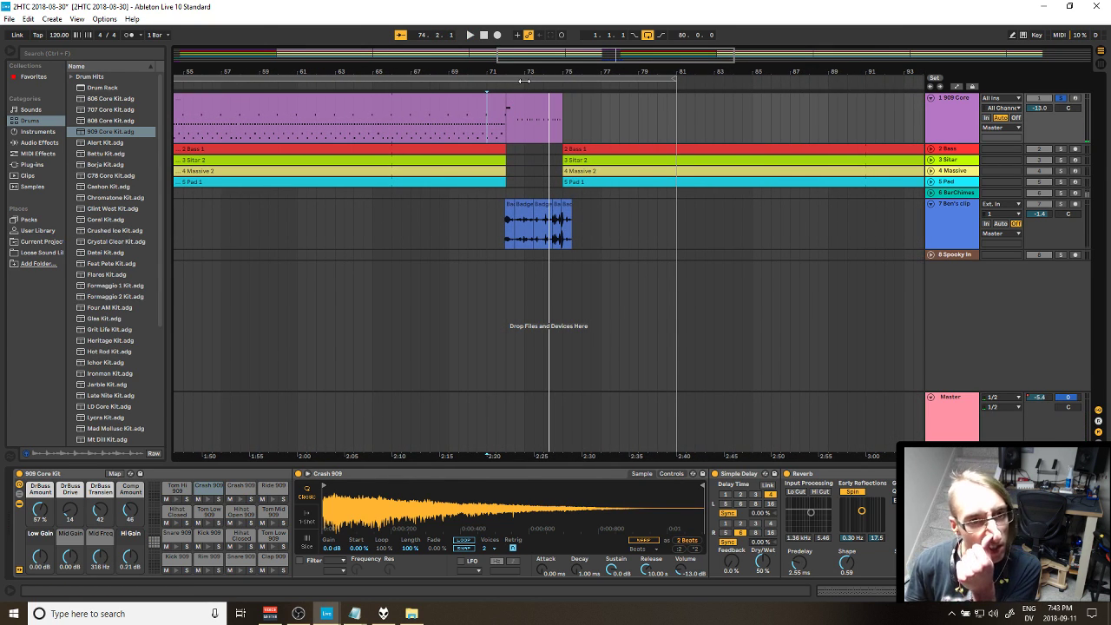
pyautogui.press('space')
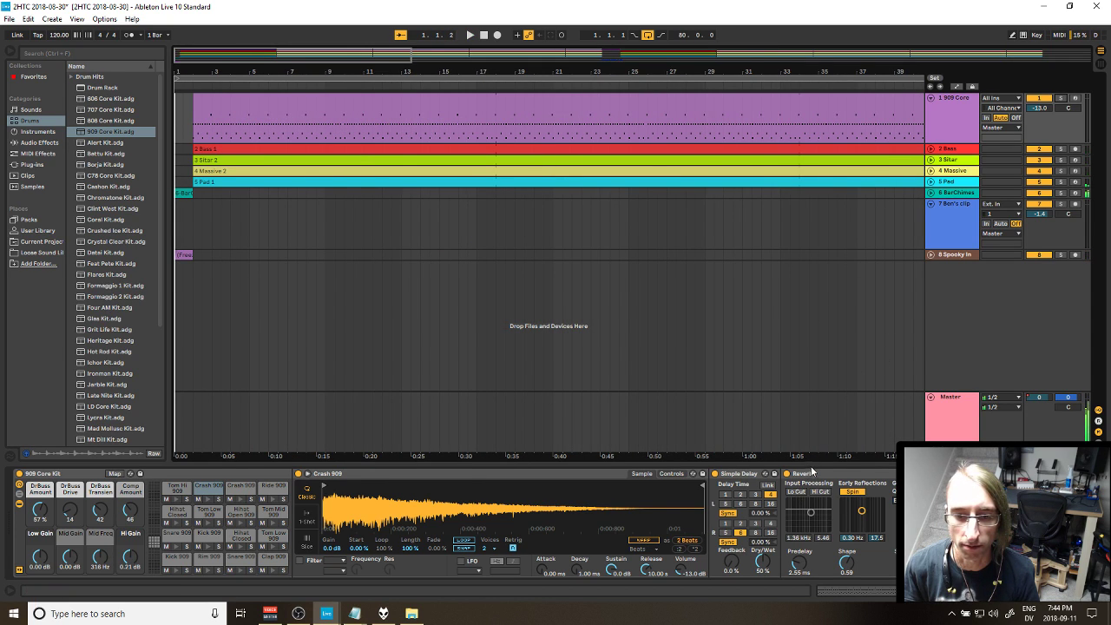
# Step: Play the full mix through the break from the first sample on the Ben's clip track, near bar 72
pyautogui.moveTo(854, 456); pyautogui.dragTo(796, 434)
pyautogui.moveTo(889, 455)
pyautogui.mouseDown()
pyautogui.moveTo(778, 449)
pyautogui.moveTo(756, 460)
pyautogui.moveTo(889, 457)
pyautogui.mouseUp()
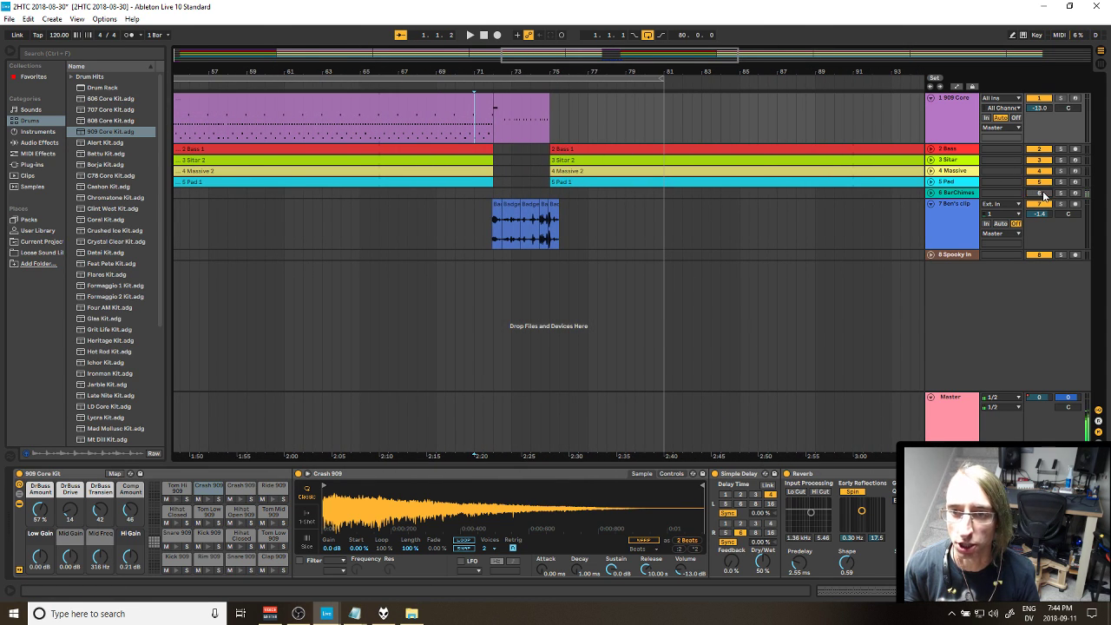
pyautogui.click(531, 220)
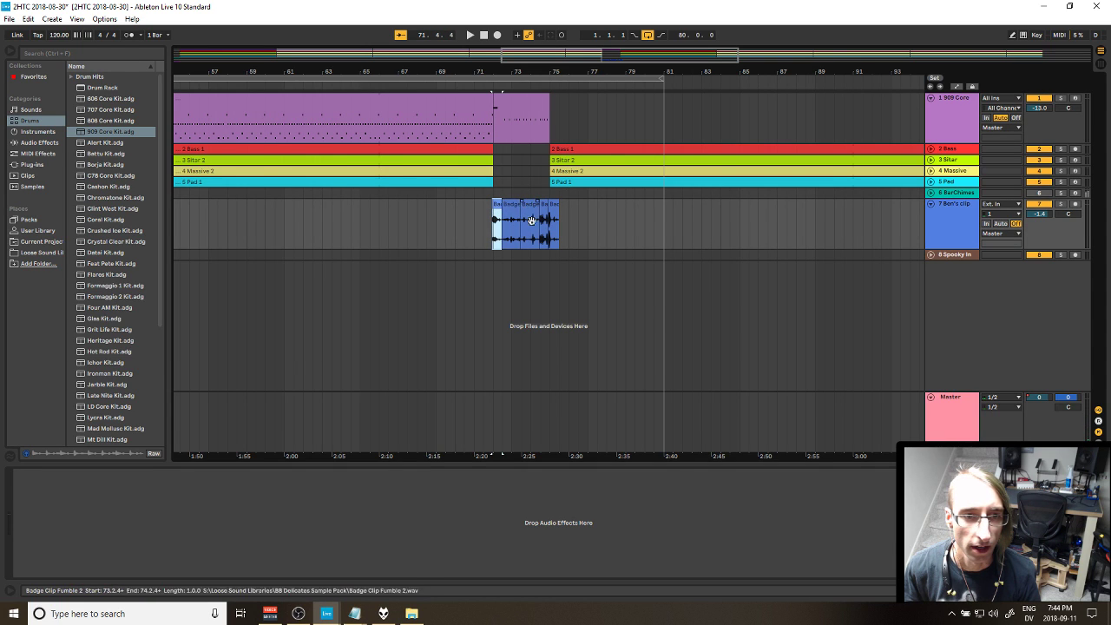
pyautogui.press('space')
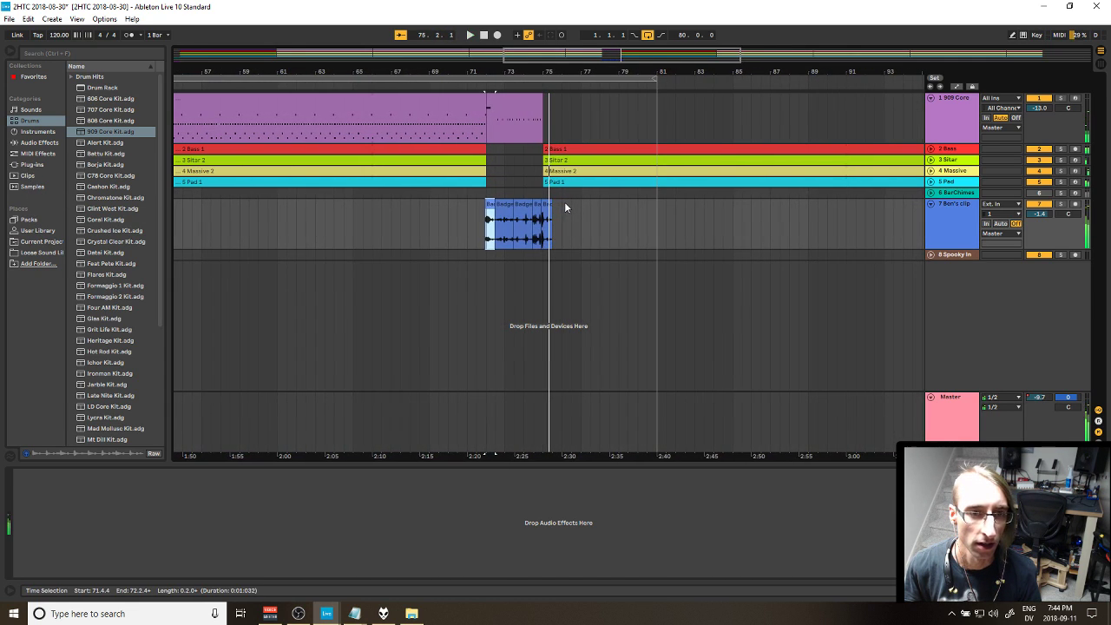
# Step: Select the Badge Clip LOUD sample at the end of the break and audition the Ben's clip track soloed
pyautogui.scroll(3, 556, 219)
pyautogui.scroll(2, 556, 220)
pyautogui.click(518, 206)
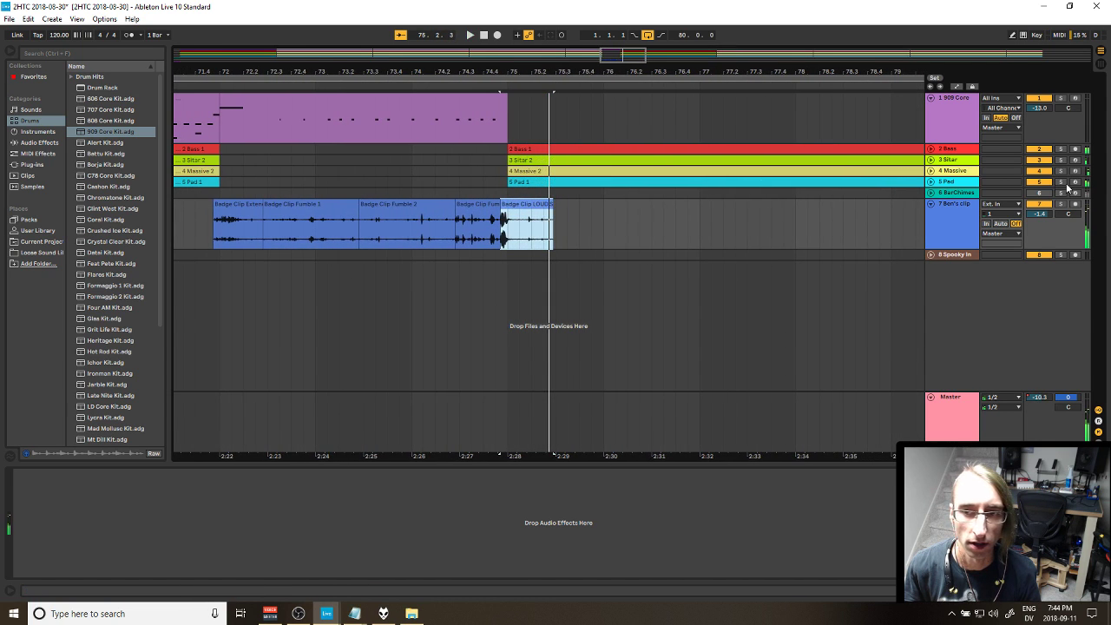
pyautogui.click(1061, 204)
pyautogui.press('space')
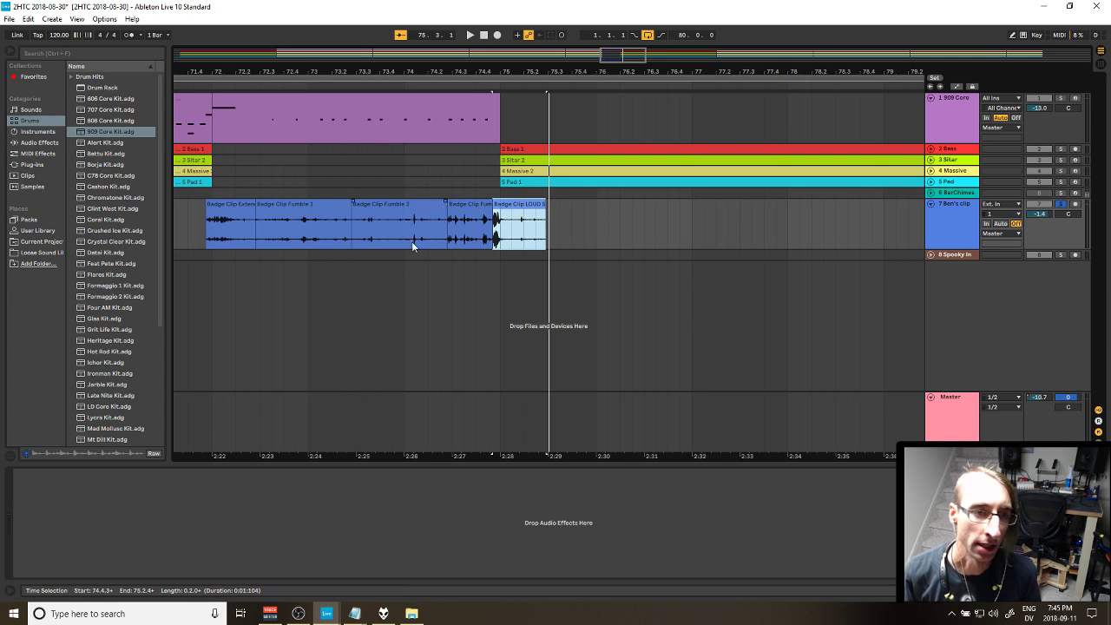
# Step: Solo the 909 Core track and audition its break clip, replaying the drums from bar 72
pyautogui.click(291, 99)
pyautogui.press('space')
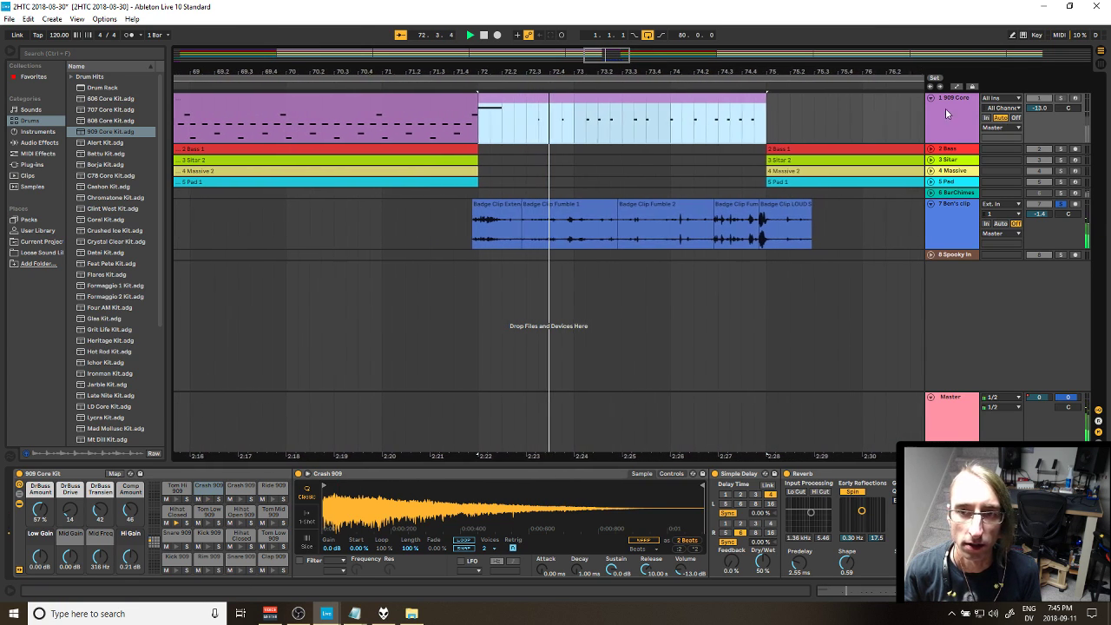
pyautogui.click(1059, 98)
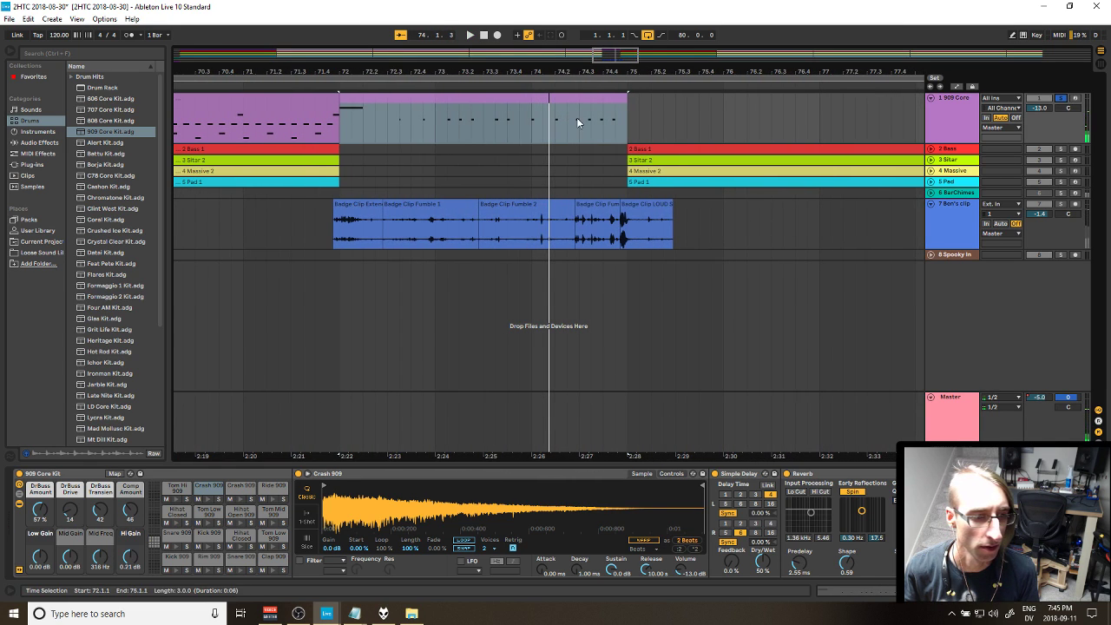
pyautogui.press('space')
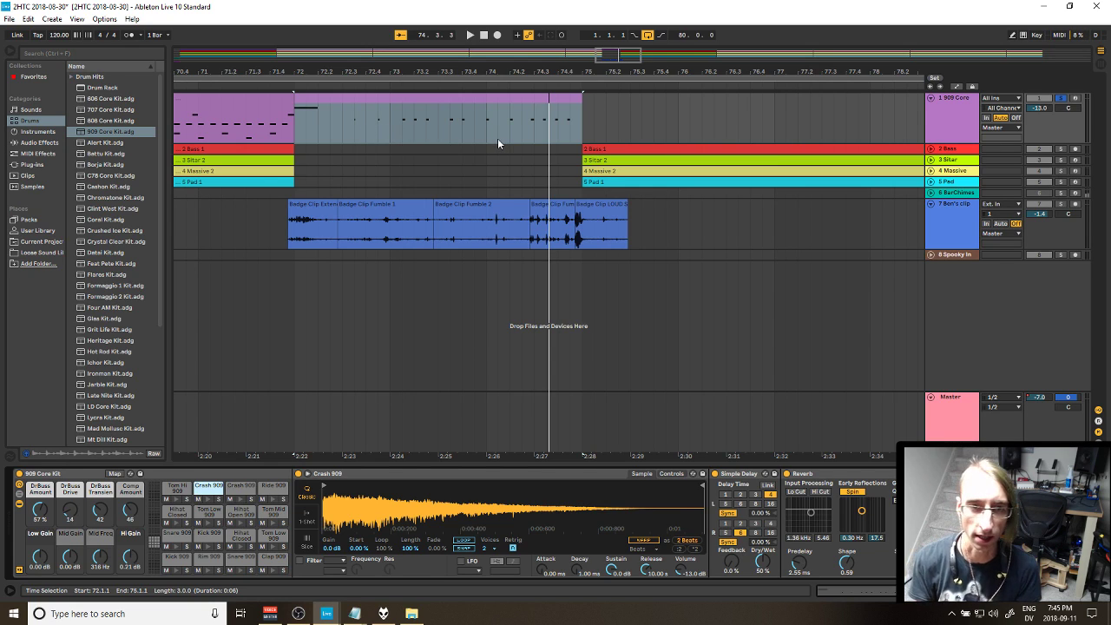
pyautogui.click(597, 148)
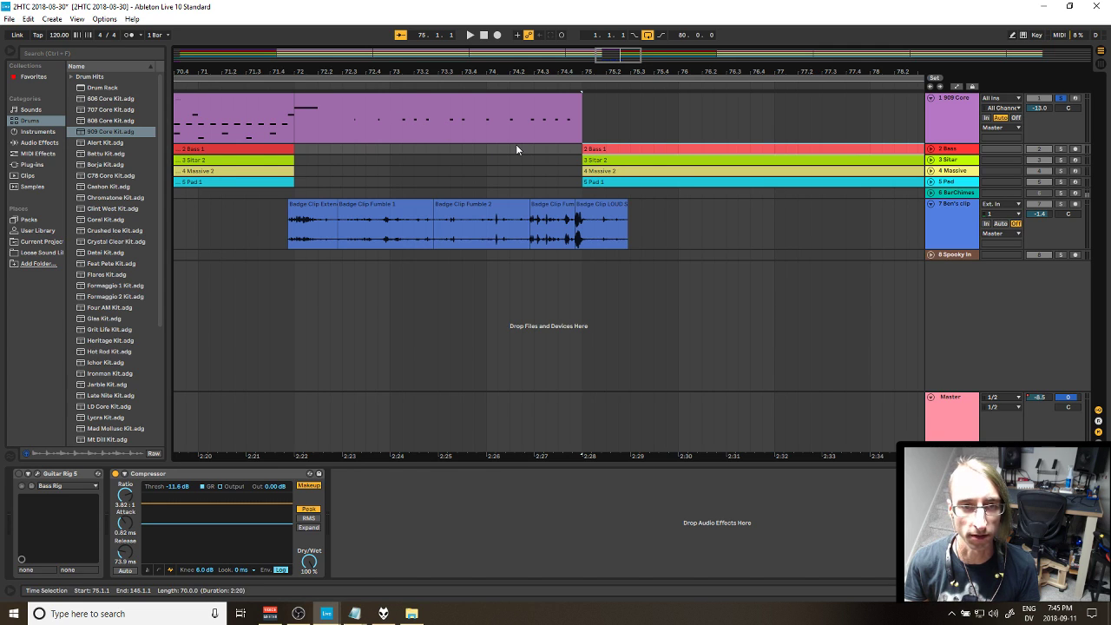
pyautogui.click(298, 141)
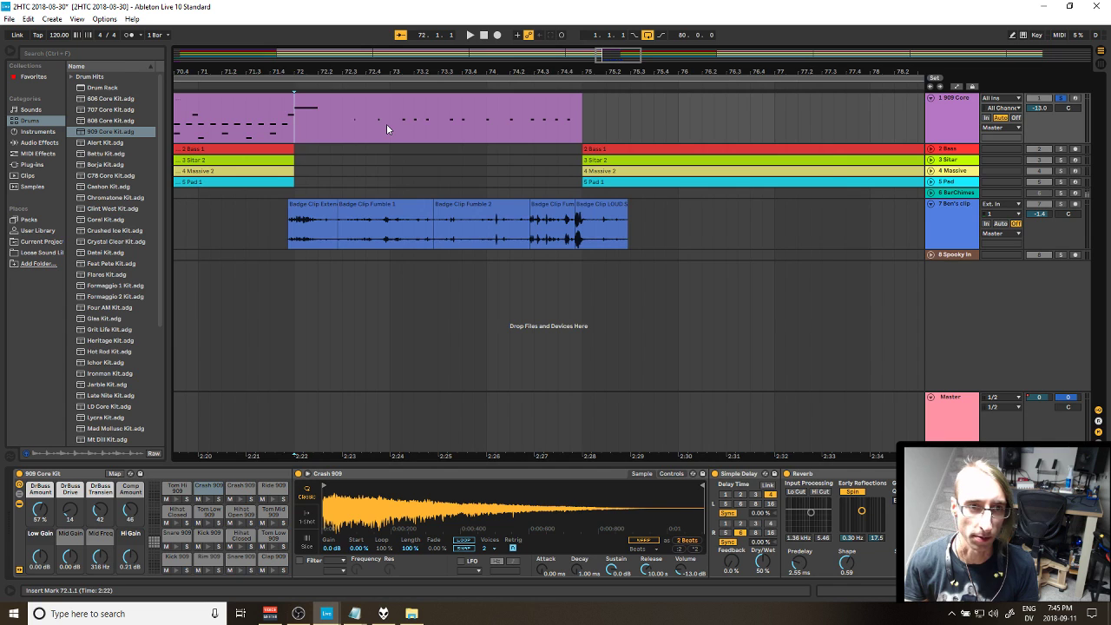
pyautogui.press('space')
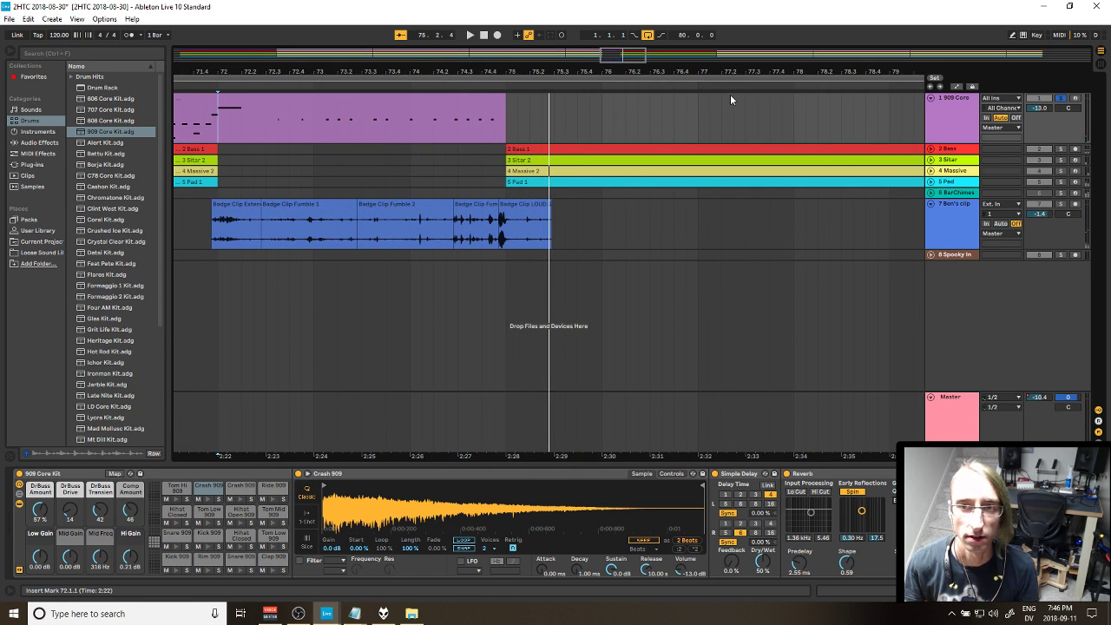
# Step: Unsolo the 909 Core track and play the full mix from the first Badge Clip samples on the Ben's clip track
pyautogui.click(259, 203)
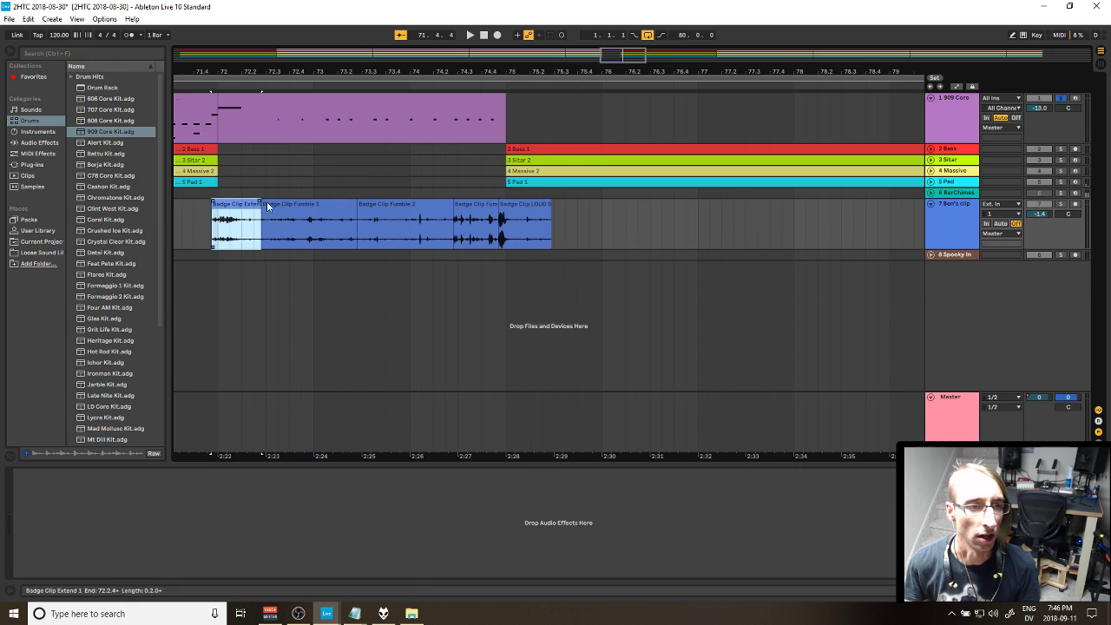
pyautogui.click(305, 207)
pyautogui.press('space')
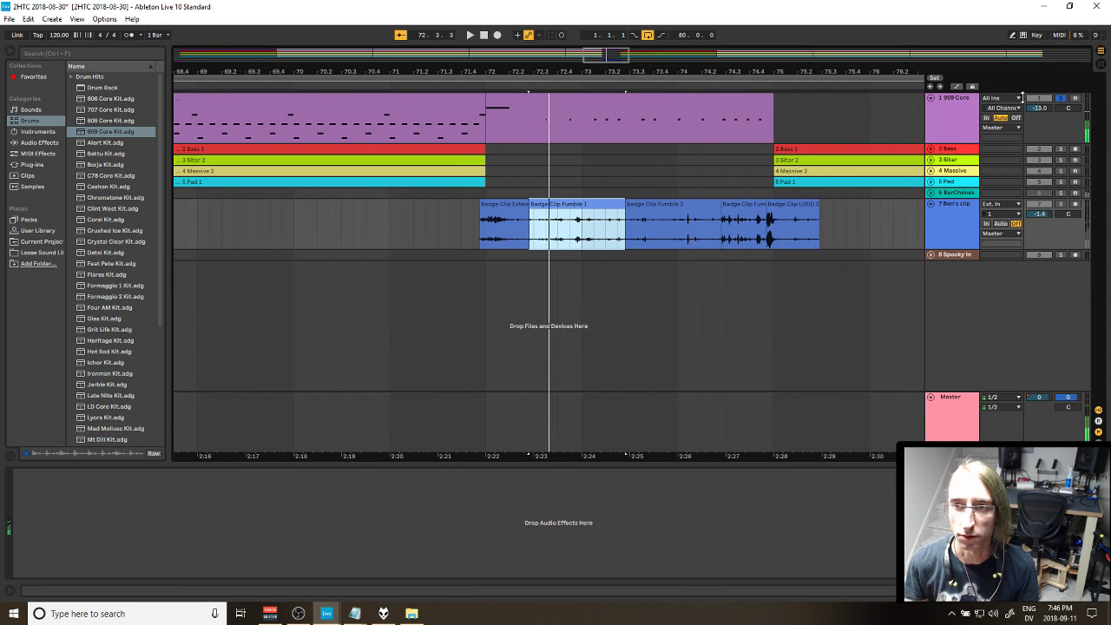
pyautogui.click(1073, 98)
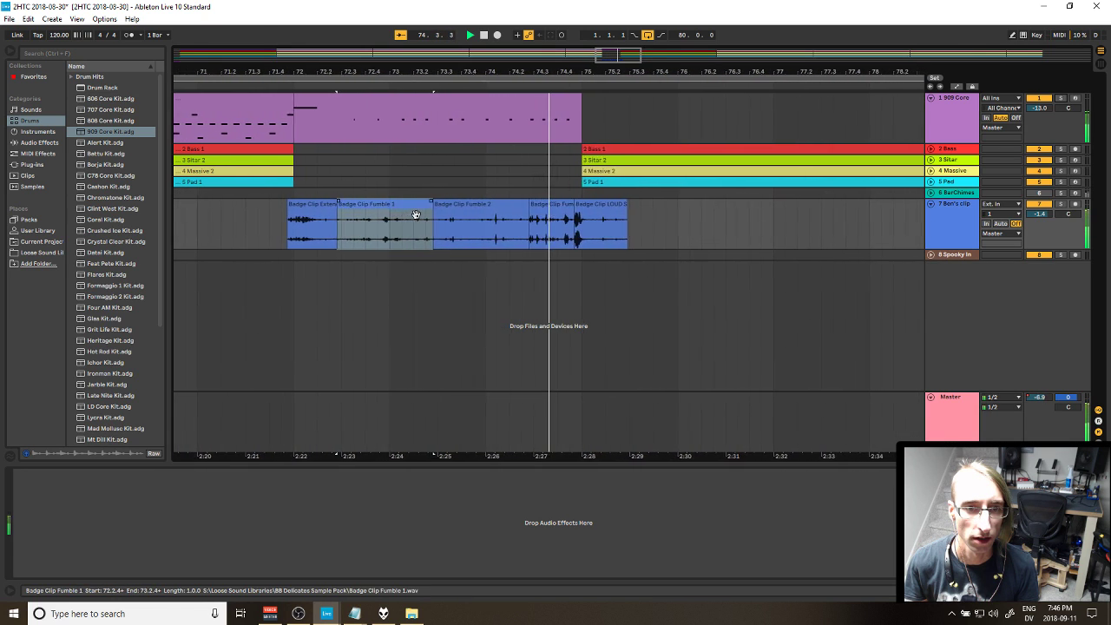
pyautogui.click(315, 206)
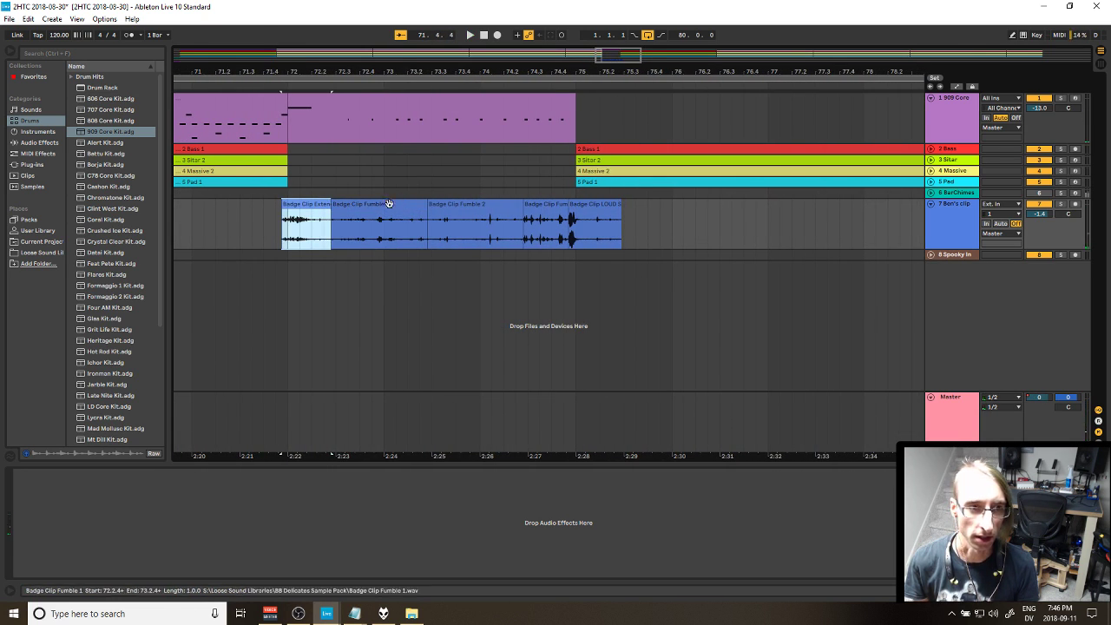
pyautogui.press('space')
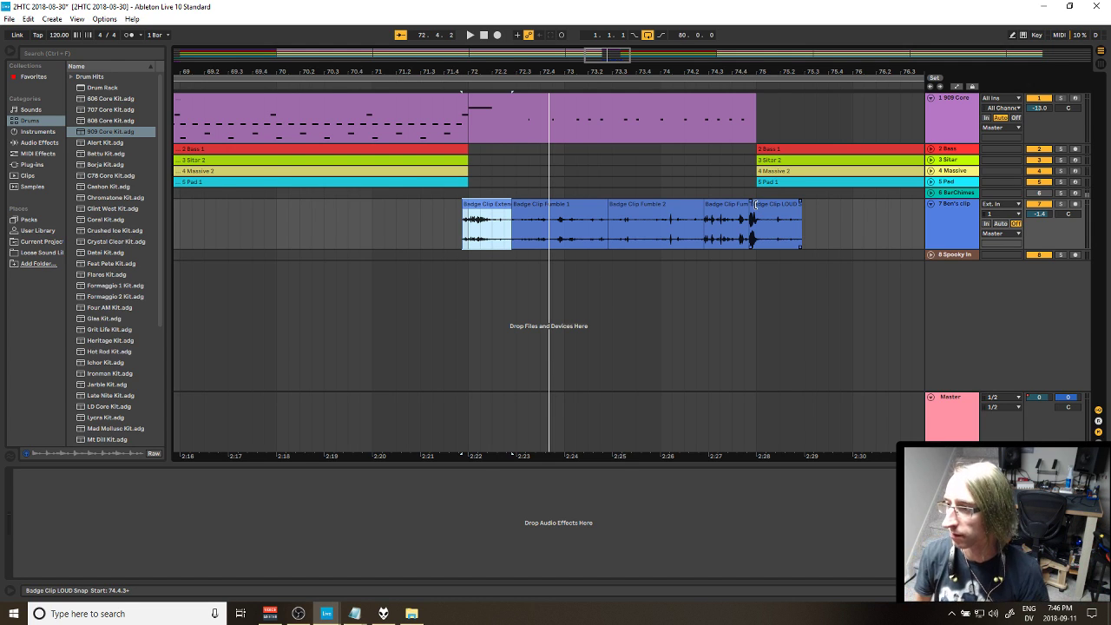
# Step: Play the full mix from bar 70.4 through the break and into the ending section
pyautogui.click(347, 232)
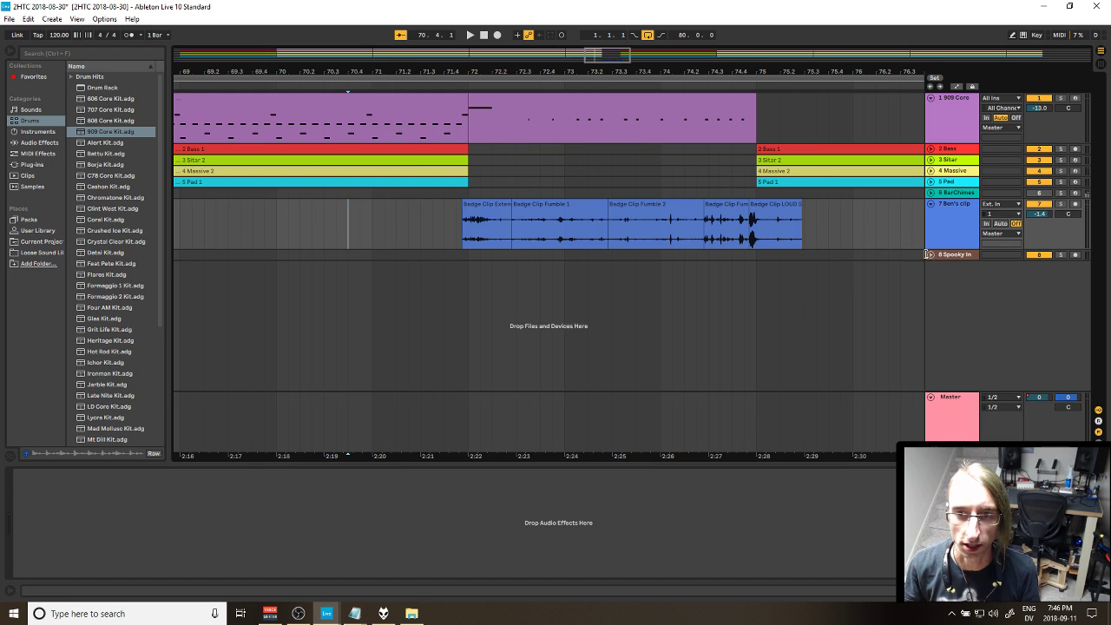
pyautogui.press('space')
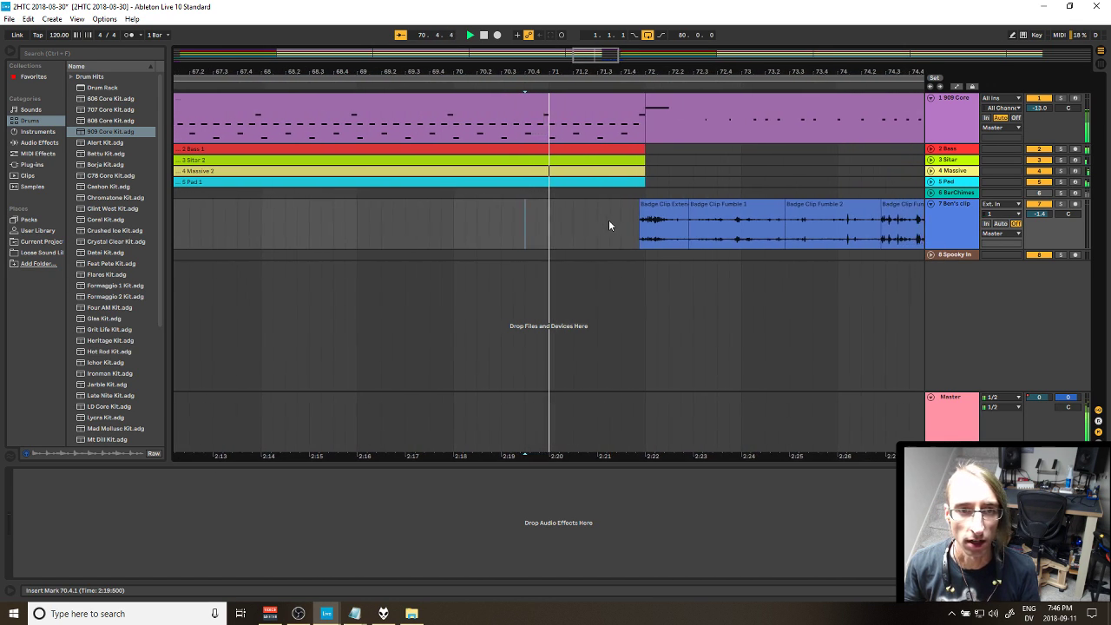
pyautogui.scroll(-5, 609, 219)
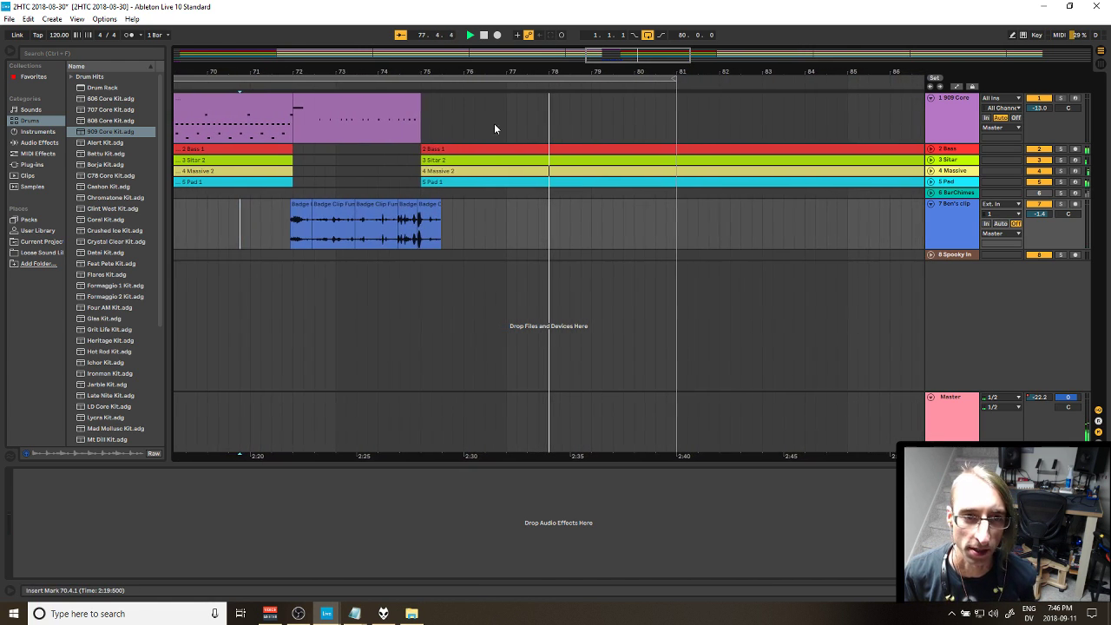
# Step: Show the Master track's effect chain, select its Voxengo plug-in and play the song's ending through it
pyautogui.click(968, 424)
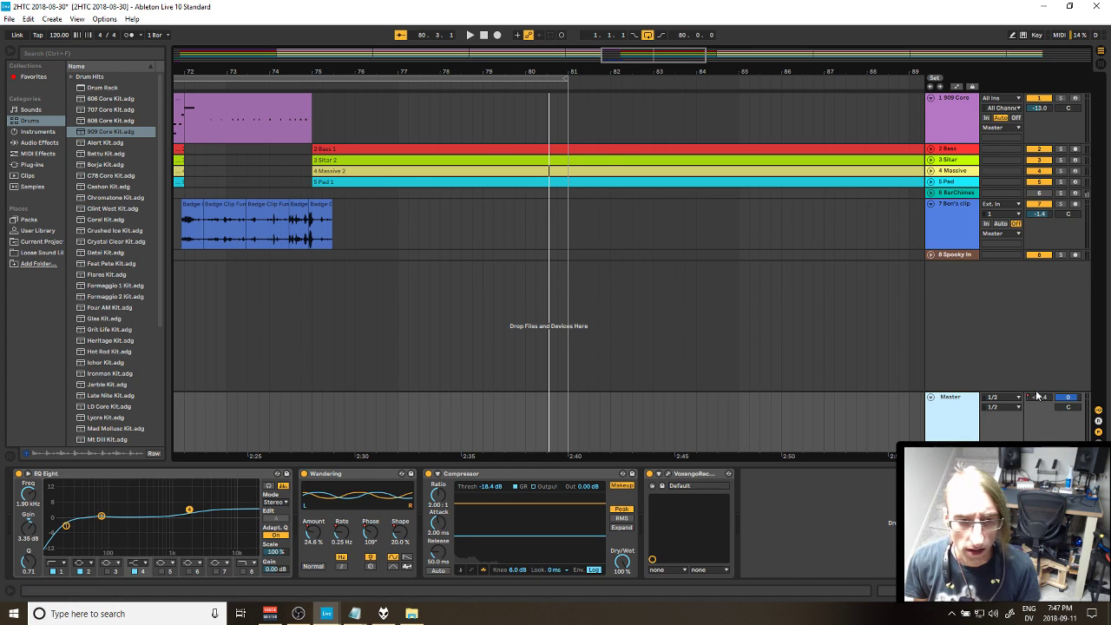
pyautogui.click(697, 474)
pyautogui.press('space')
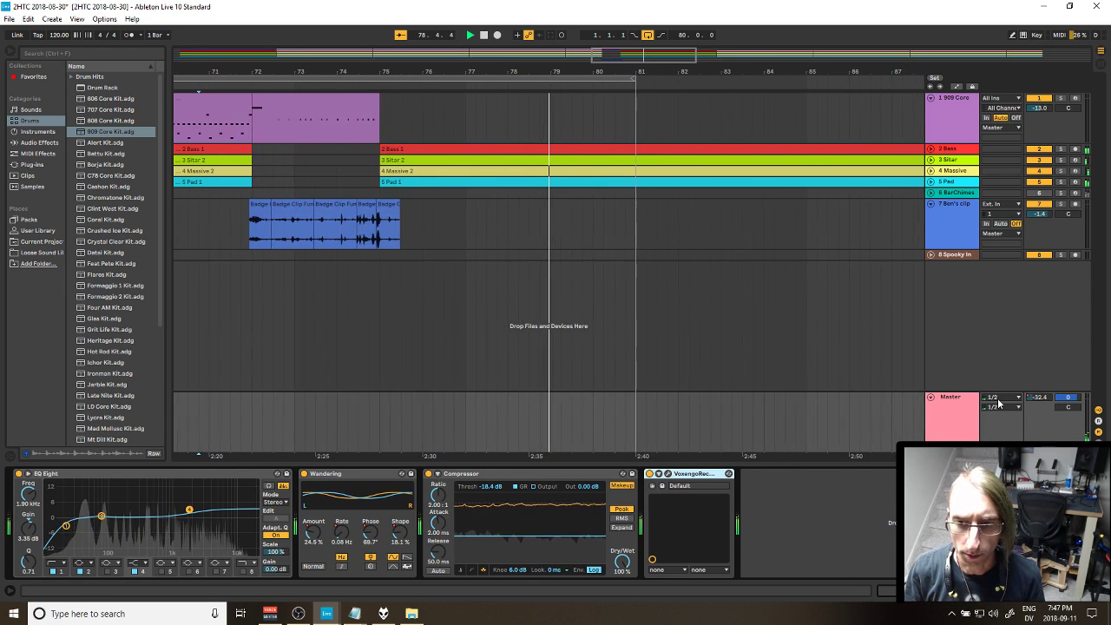
pyautogui.press('space')
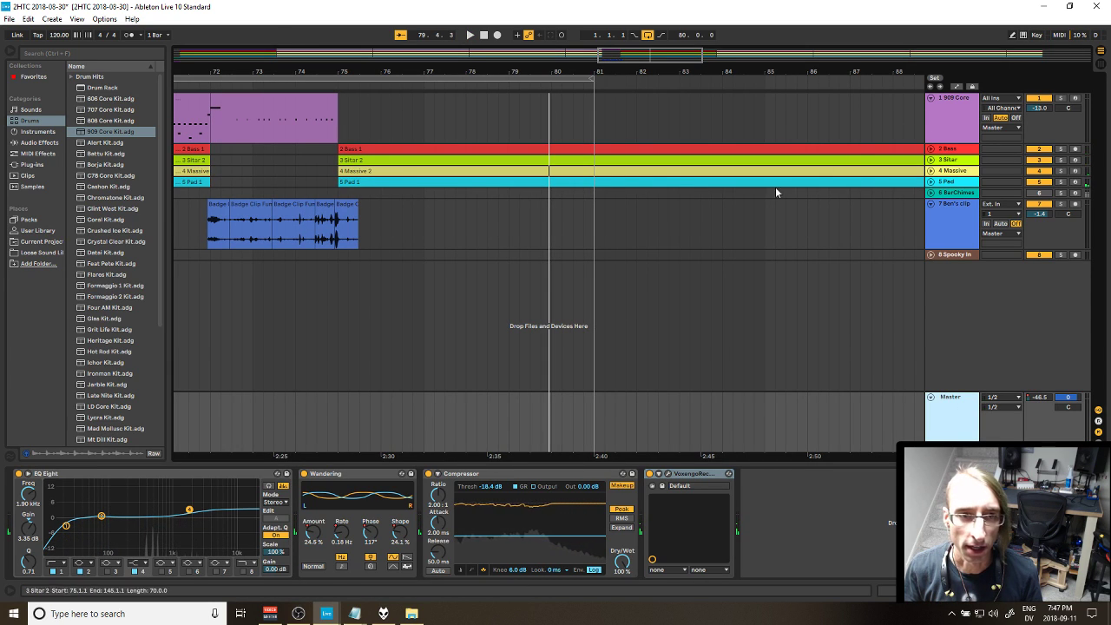
# Step: Set the start point to bar 72, show automation and display the Master track's Mixer Track Volume envelope
pyautogui.click(212, 159)
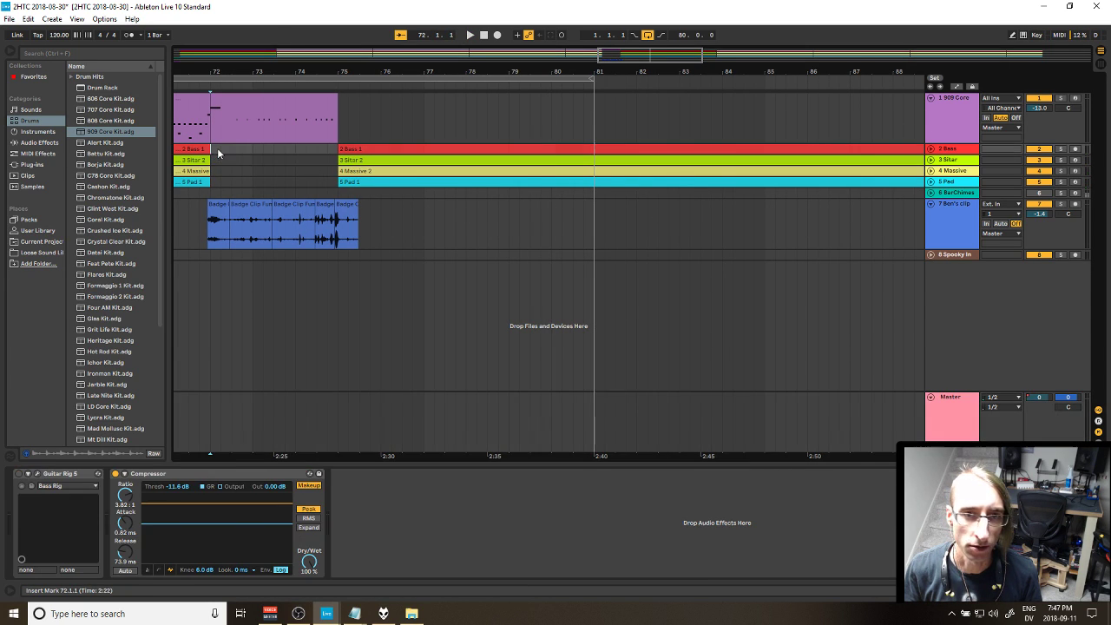
pyautogui.click(956, 87)
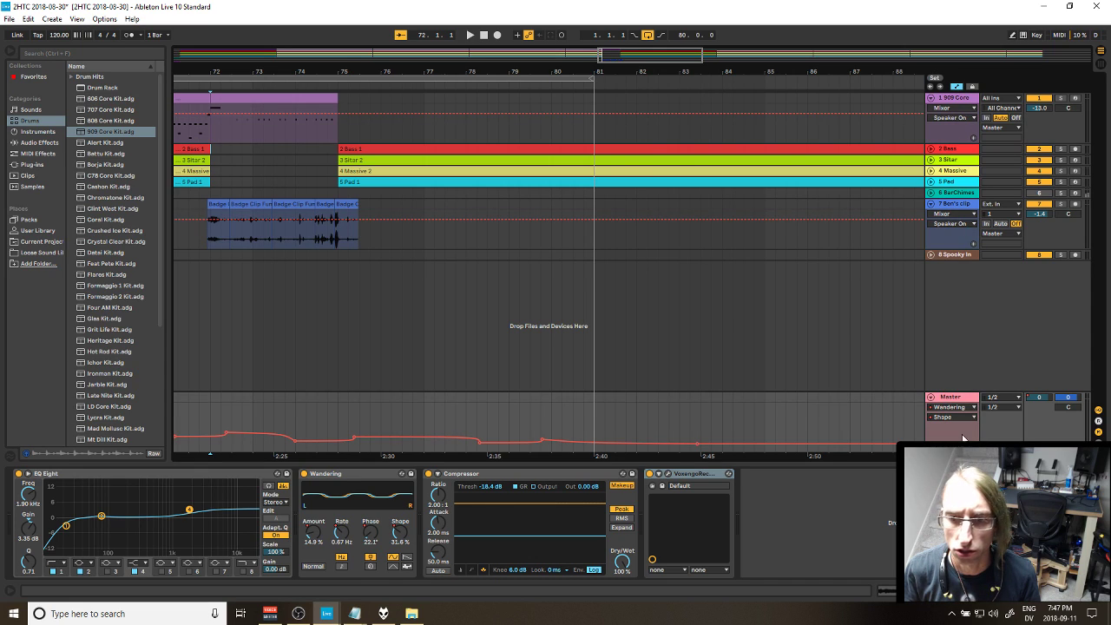
pyautogui.click(959, 407)
pyautogui.click(955, 460)
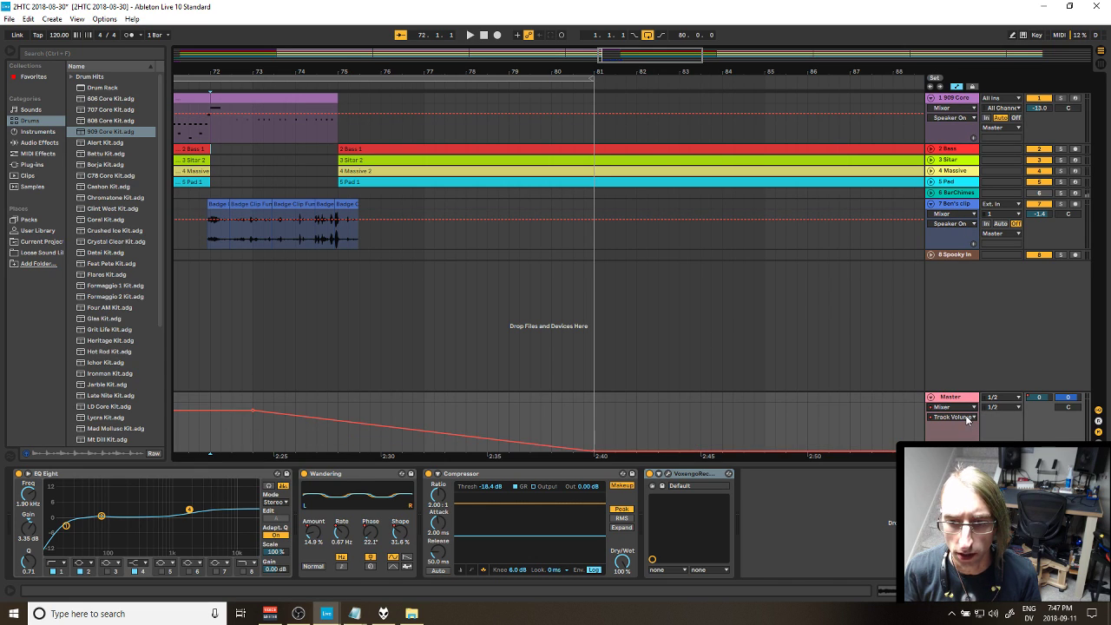
pyautogui.click(967, 417)
pyautogui.click(966, 418)
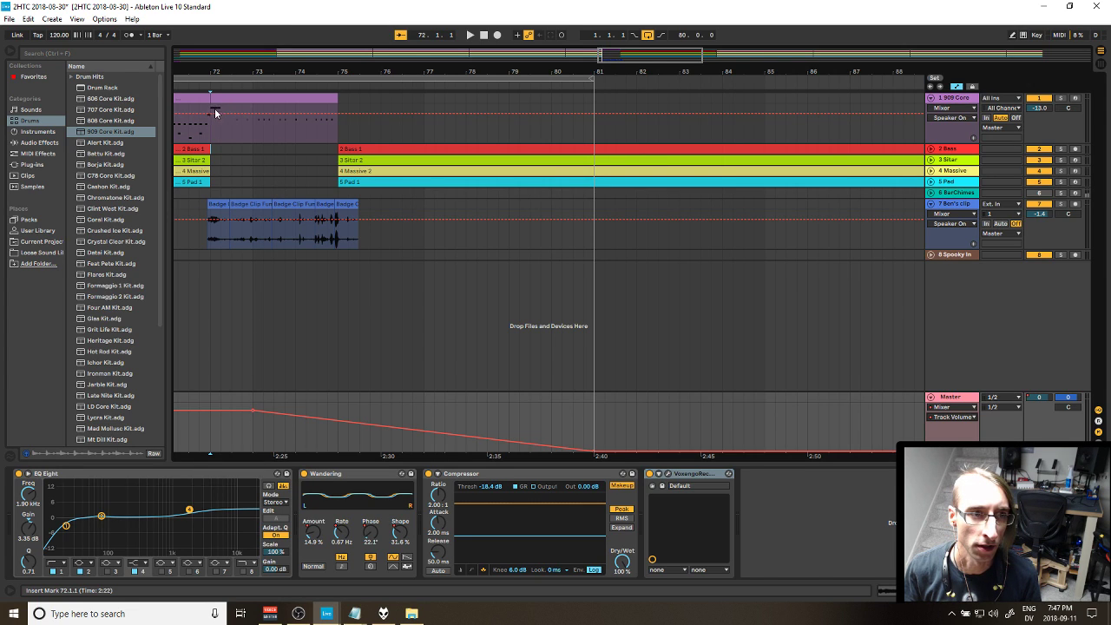
# Step: Play the ending from bar 72 while examining the Master volume fade and its effect chain
pyautogui.press('space')
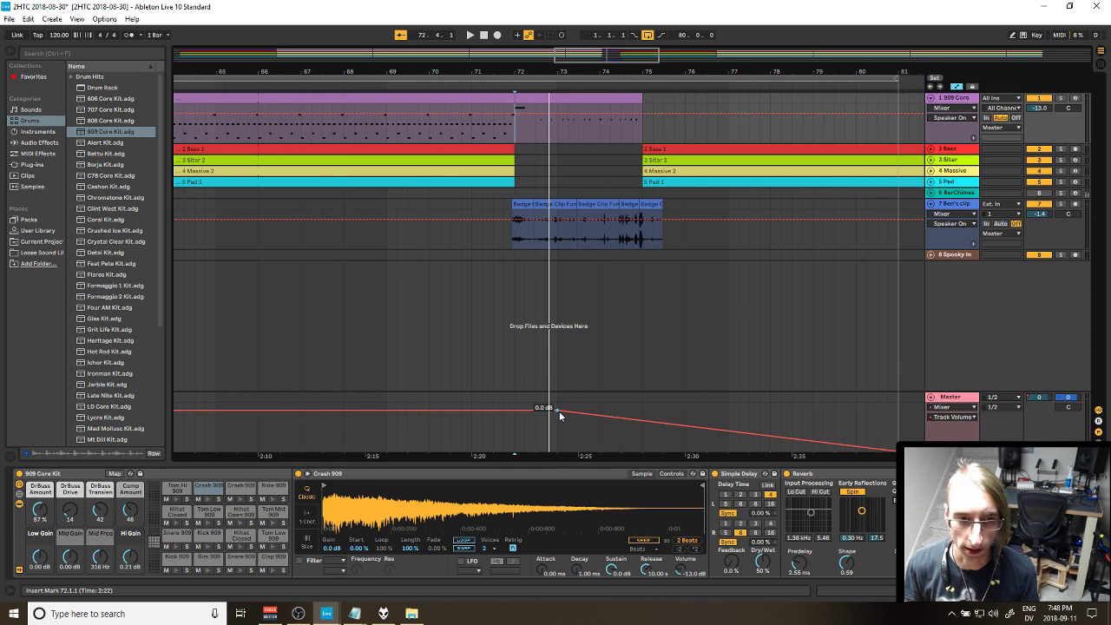
pyautogui.click(945, 440)
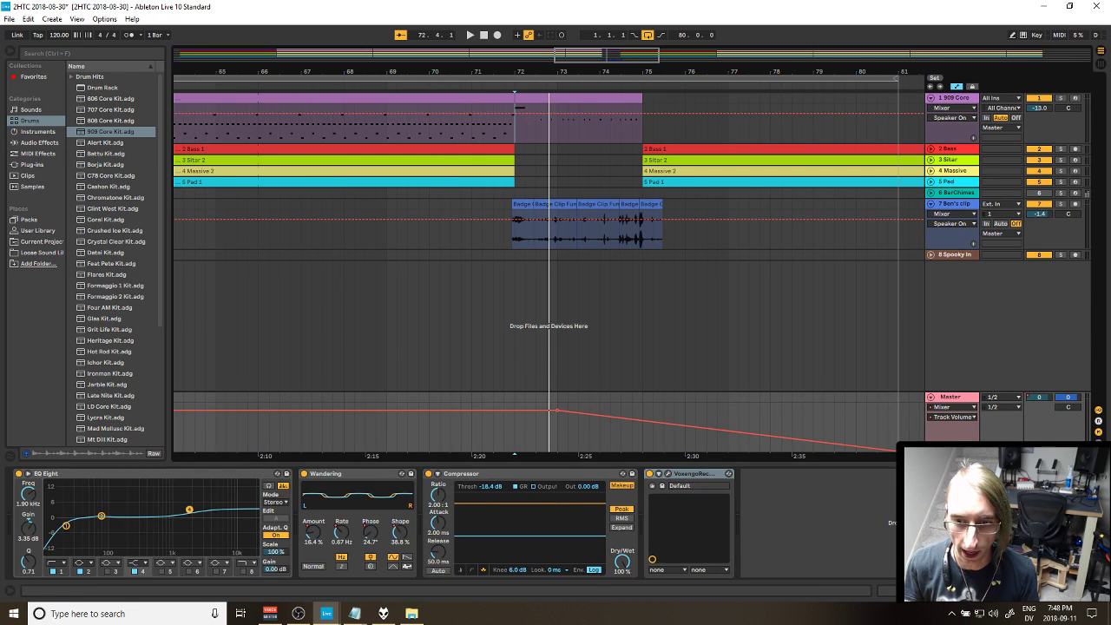
pyautogui.click(690, 478)
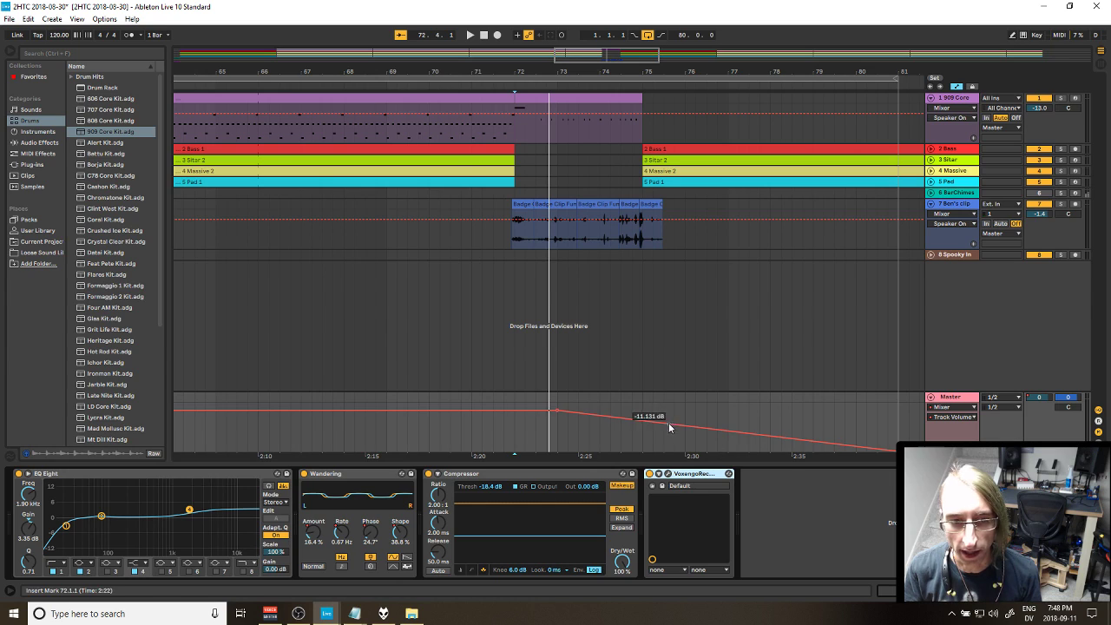
pyautogui.moveTo(561, 416)
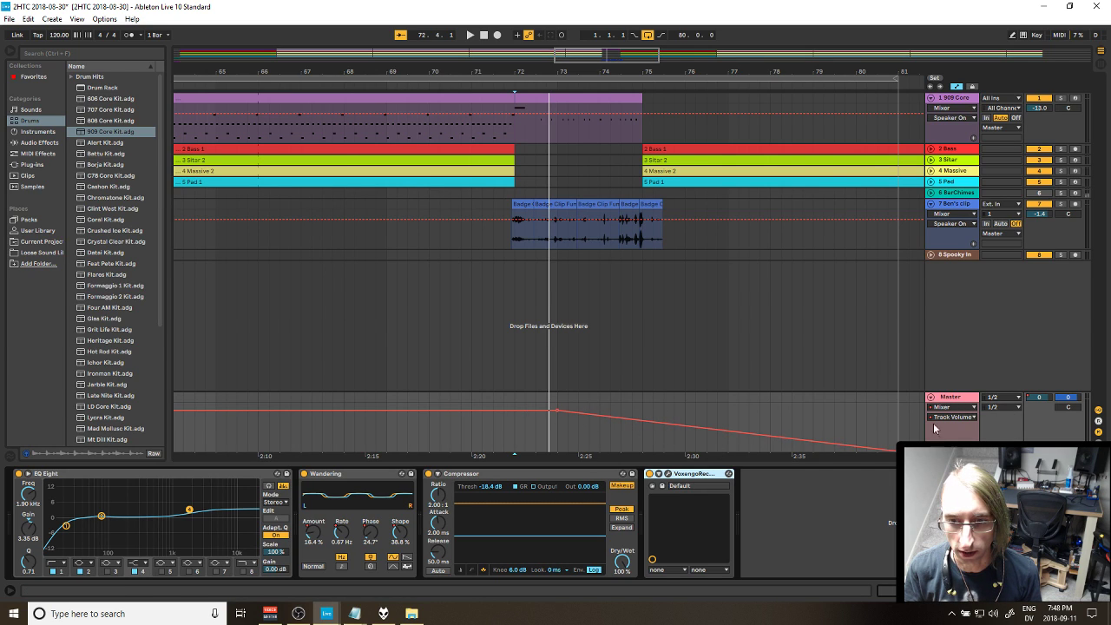
pyautogui.press('space')
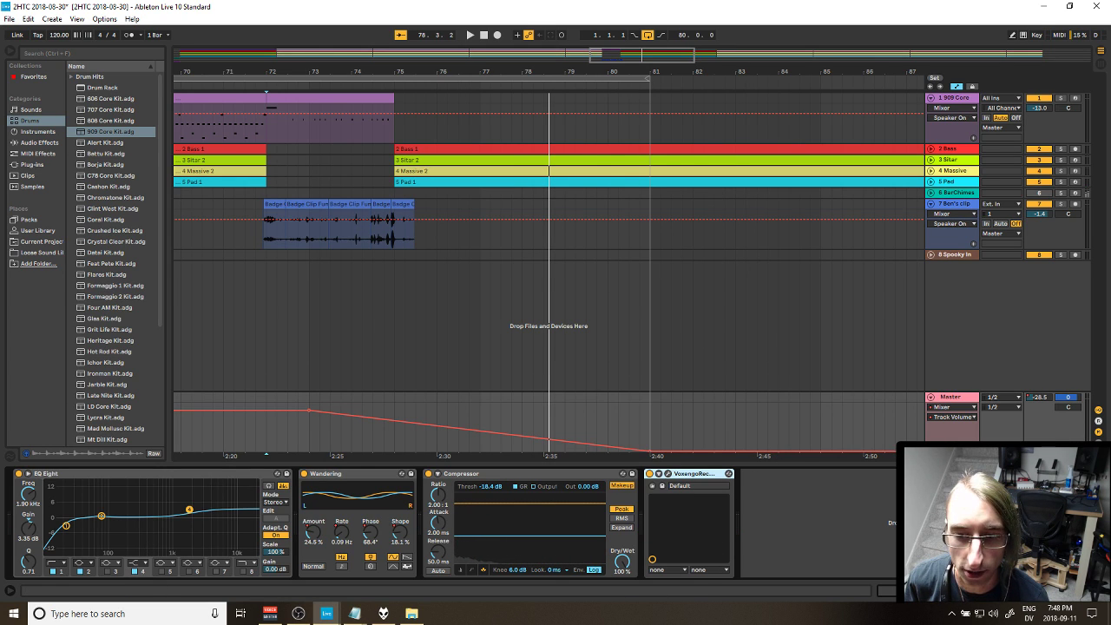
# Step: Select the loop range from bar 1 to bar 81, check it along the timeline, and hide the automation
pyautogui.moveTo(853, 439); pyautogui.dragTo(738, 217)
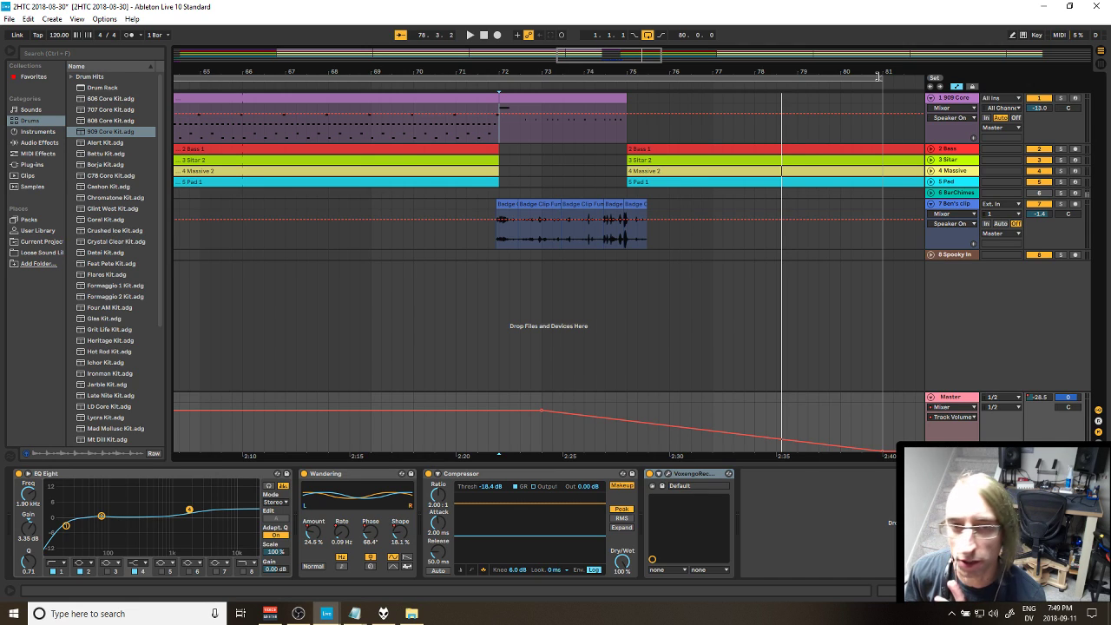
pyautogui.keyDown('shift'); pyautogui.click(880, 77); pyautogui.keyUp('shift')
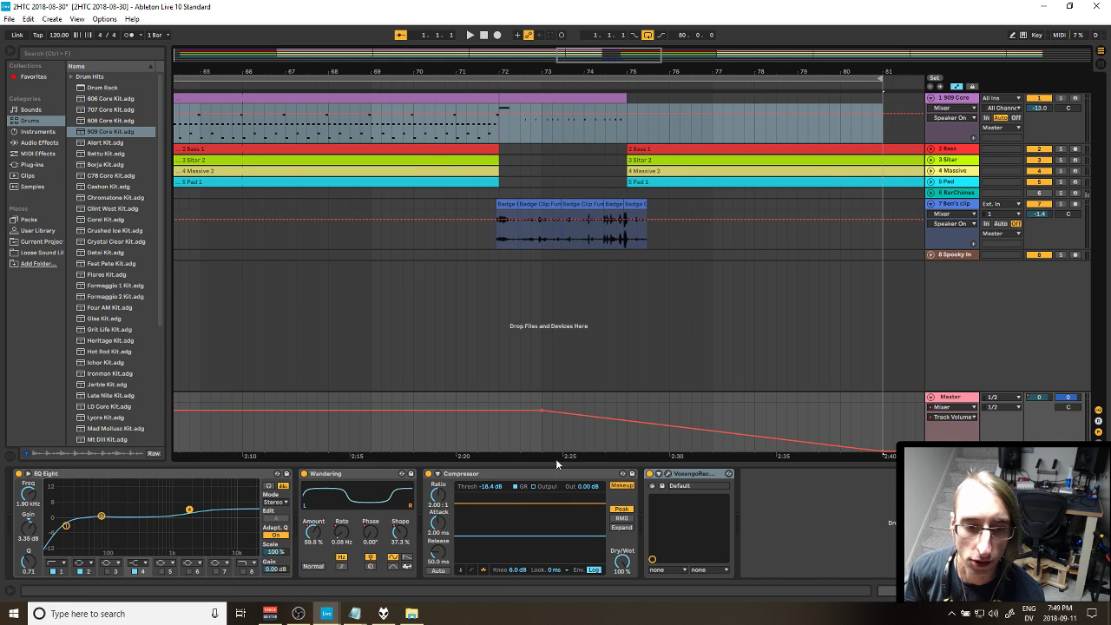
pyautogui.hscroll(-5, 556, 460)
pyautogui.hscroll(-4, 486, 456)
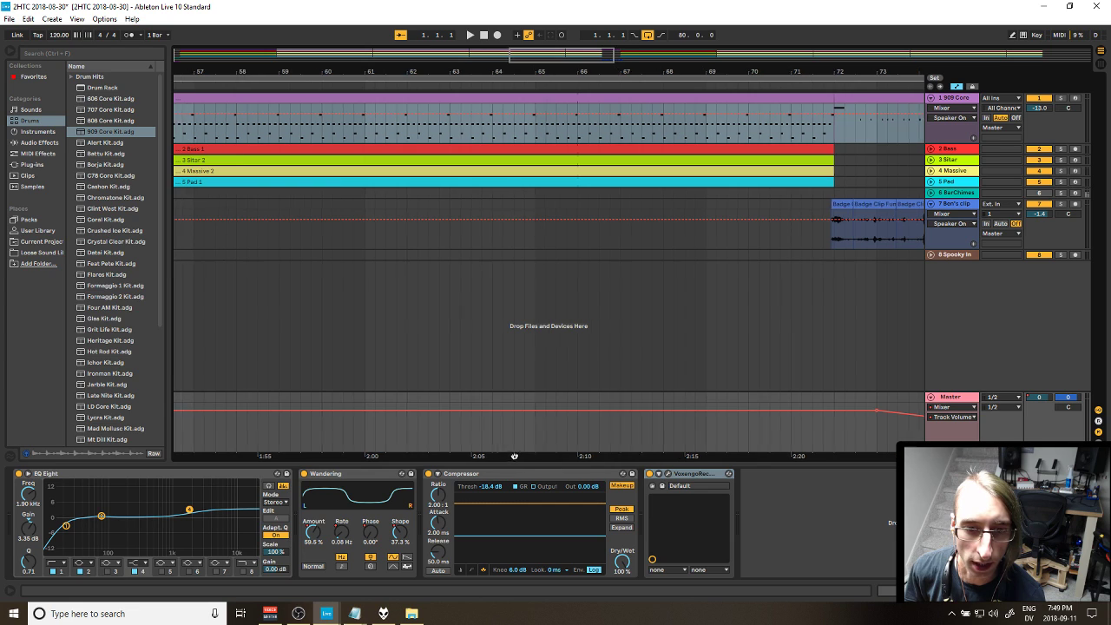
pyautogui.hscroll(5, 468, 455)
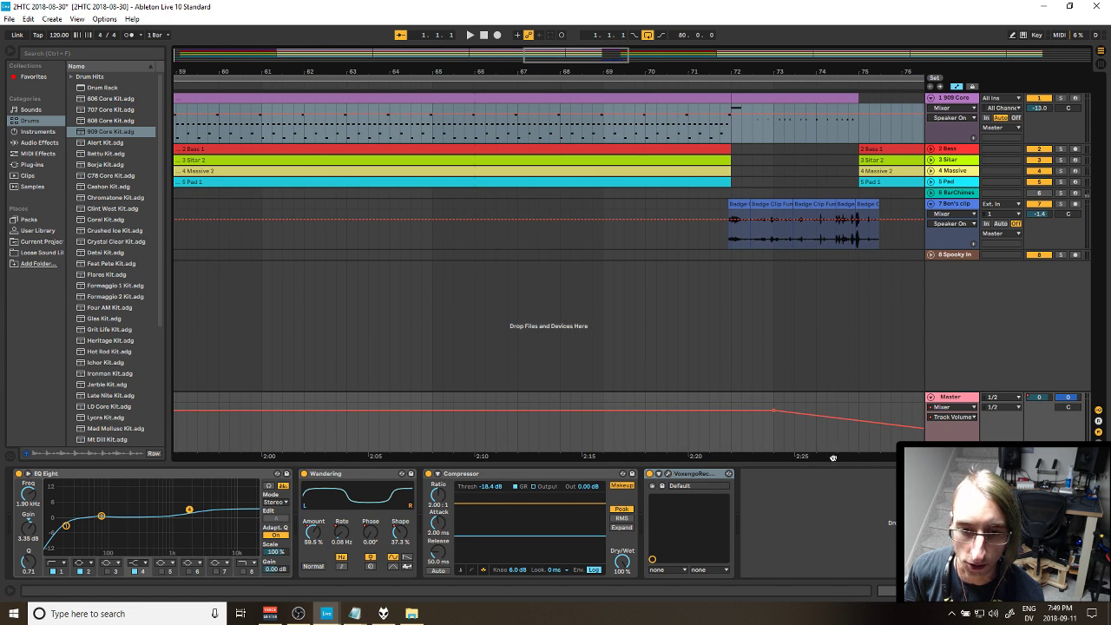
pyautogui.hscroll(3, 833, 457)
pyautogui.click(956, 85)
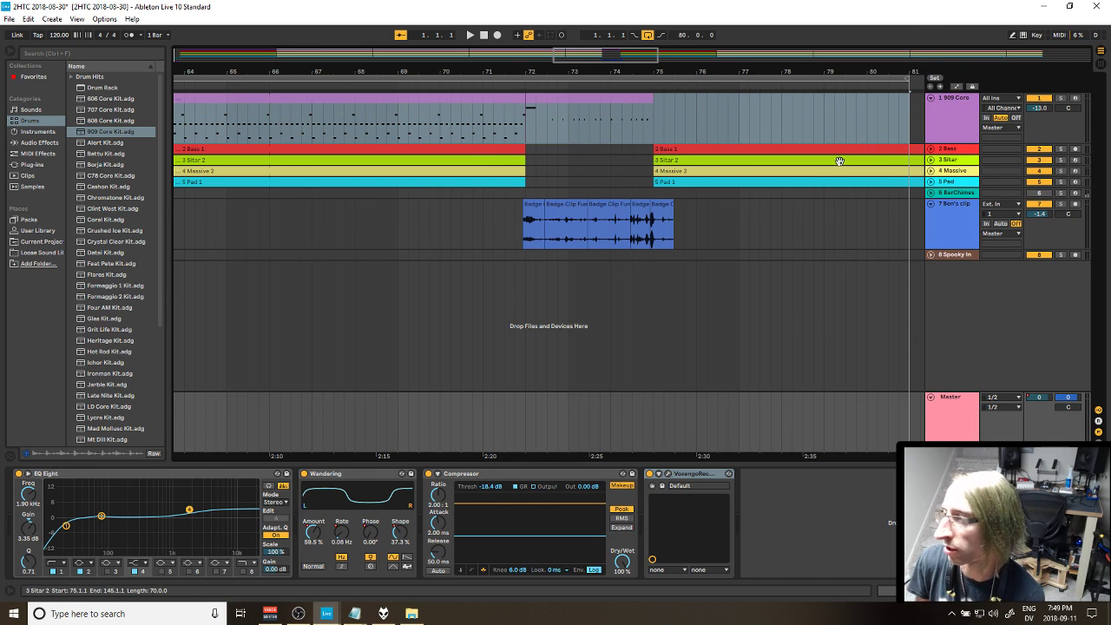
# Step: Select the long 909 Core clip before the break and review its notes, then select the break clip at bar 72
pyautogui.click(658, 122)
pyautogui.click(653, 140)
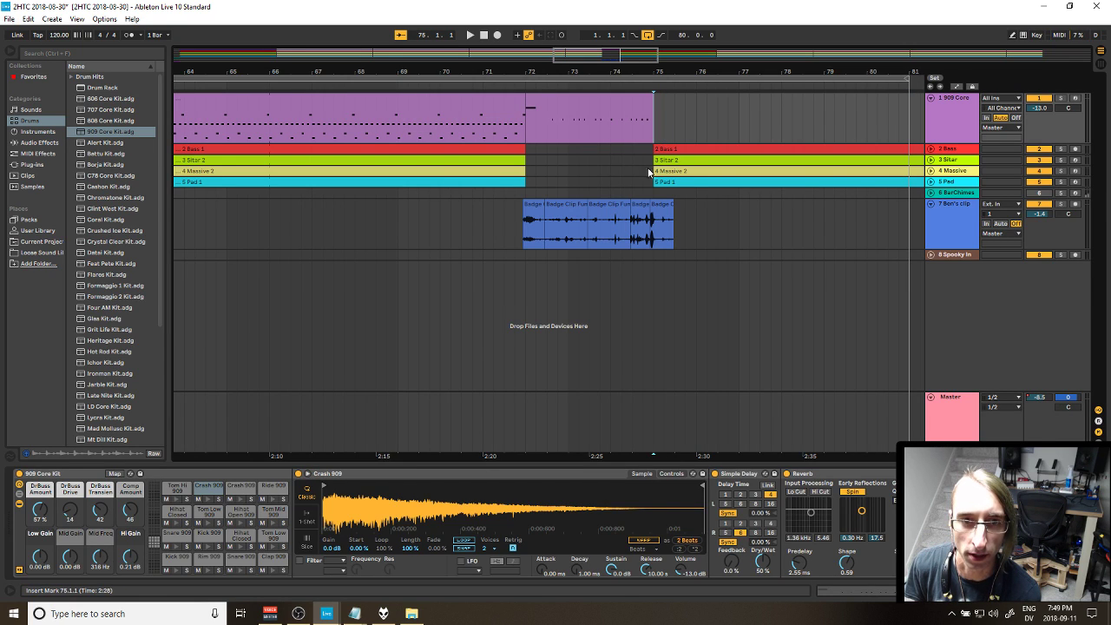
pyautogui.click(556, 105)
pyautogui.click(490, 105)
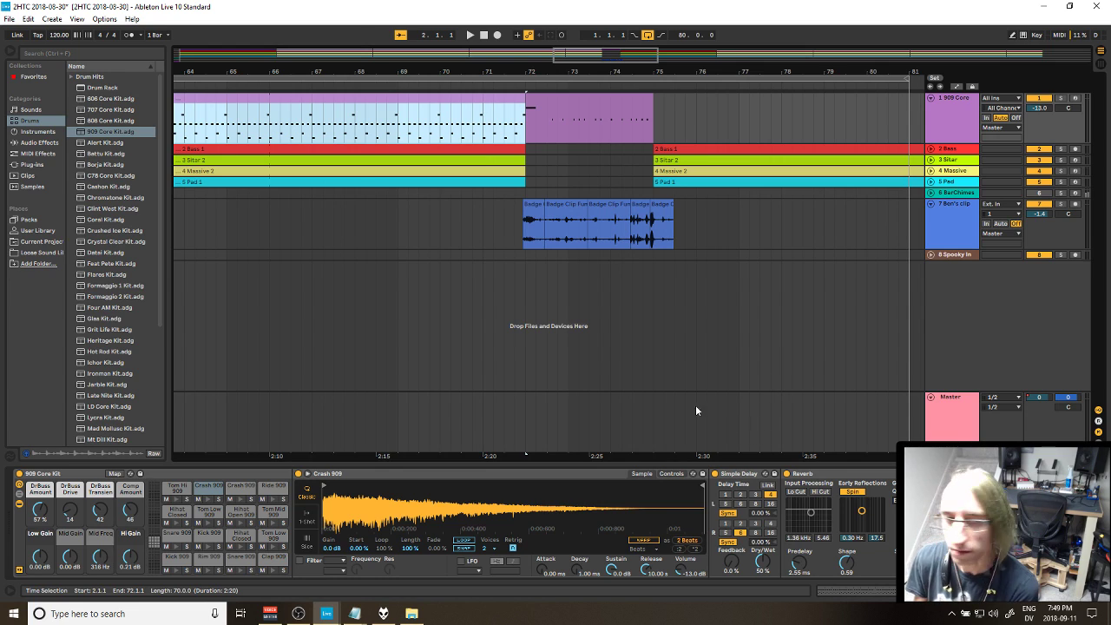
pyautogui.moveTo(524, 452); pyautogui.dragTo(634, 455)
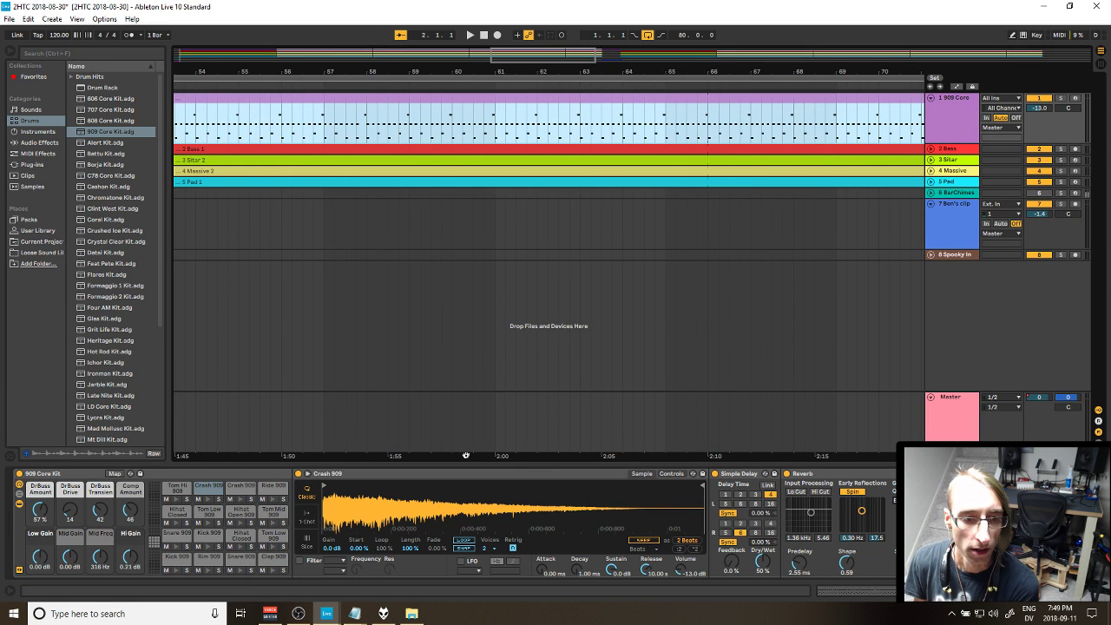
pyautogui.moveTo(465, 455); pyautogui.dragTo(382, 455)
pyautogui.click(652, 104)
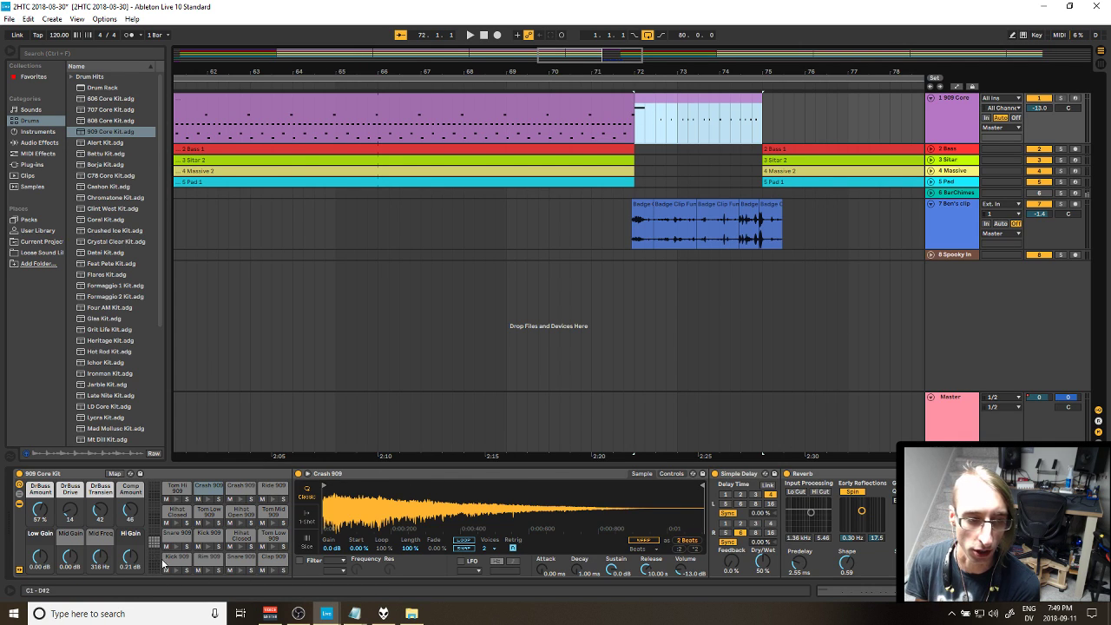
# Step: Return to the song's beginning and audition the 909 Core groove from bar 2, resetting the start point to bar 2
pyautogui.moveTo(260, 455); pyautogui.dragTo(769, 450)
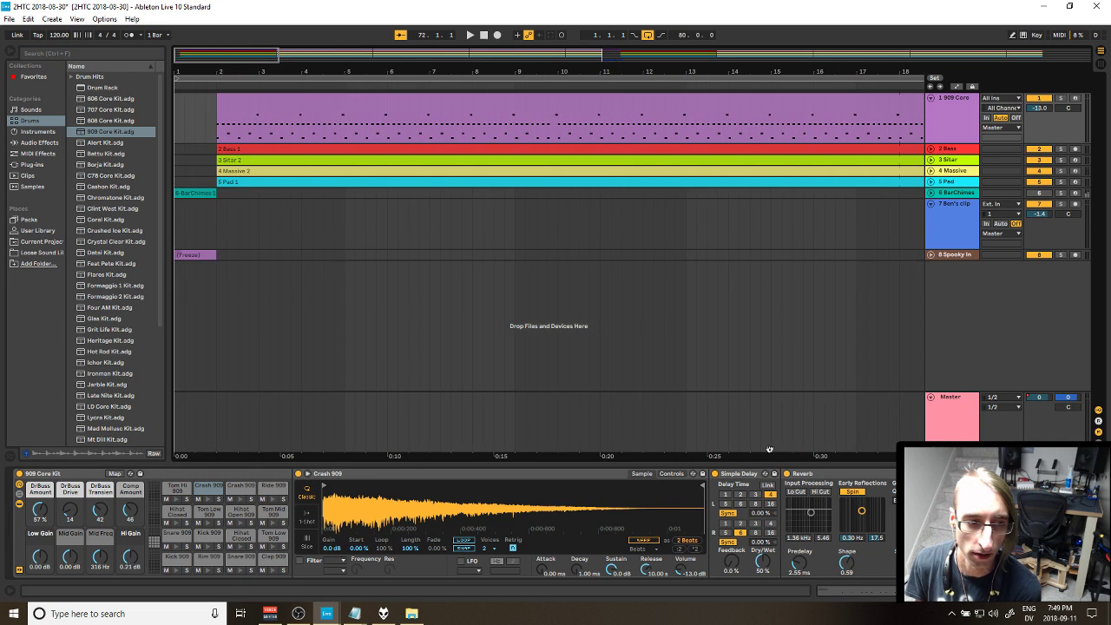
pyautogui.click(218, 135)
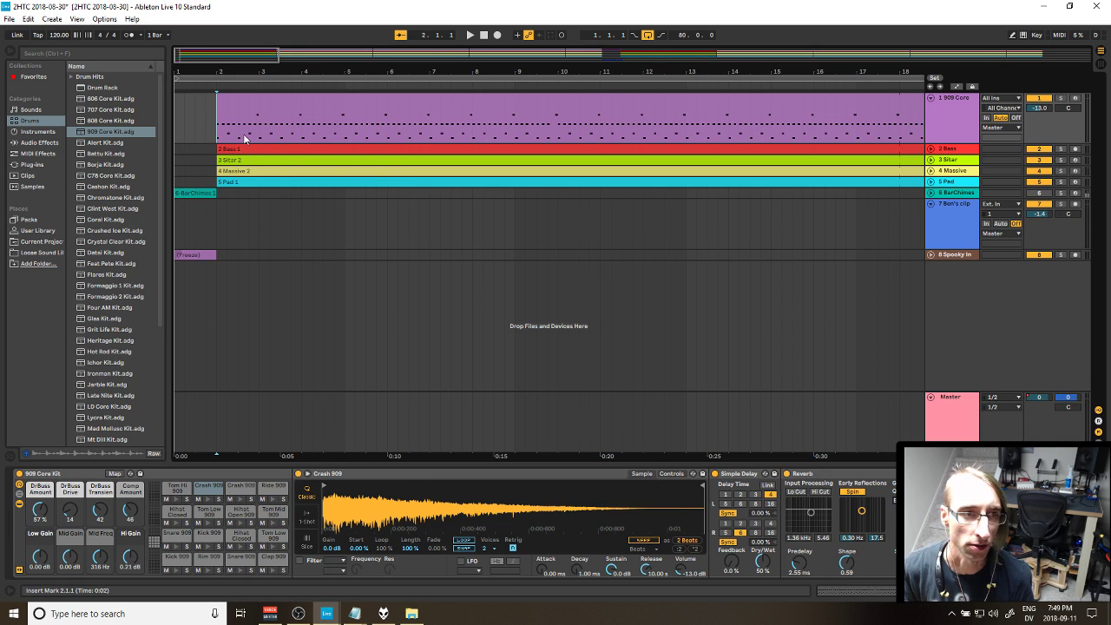
pyautogui.press('space')
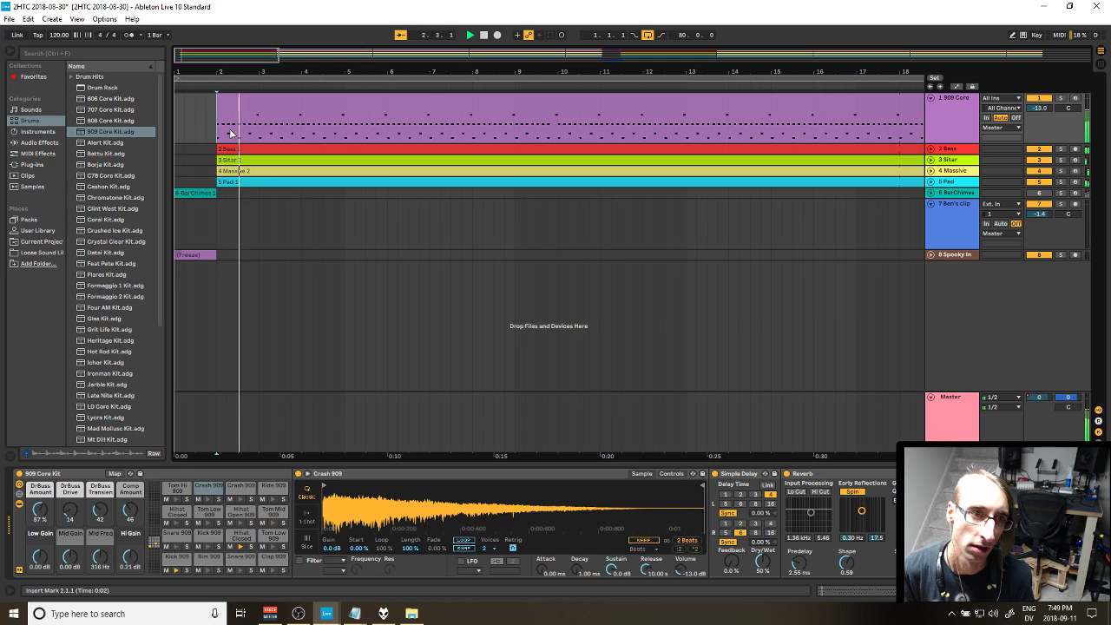
pyautogui.press('space')
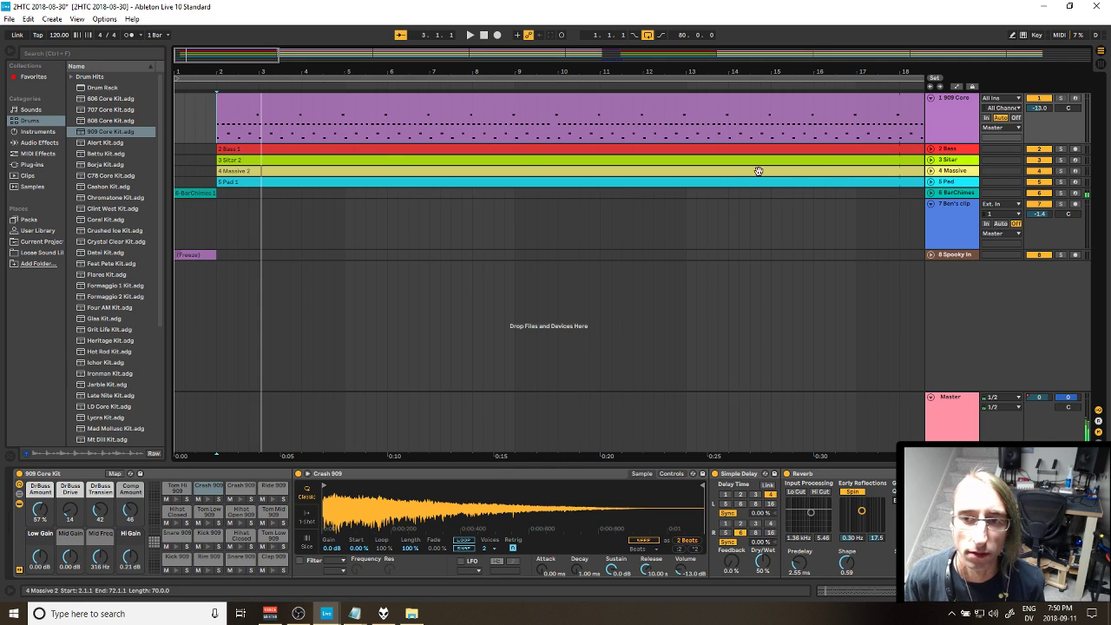
pyautogui.click(219, 137)
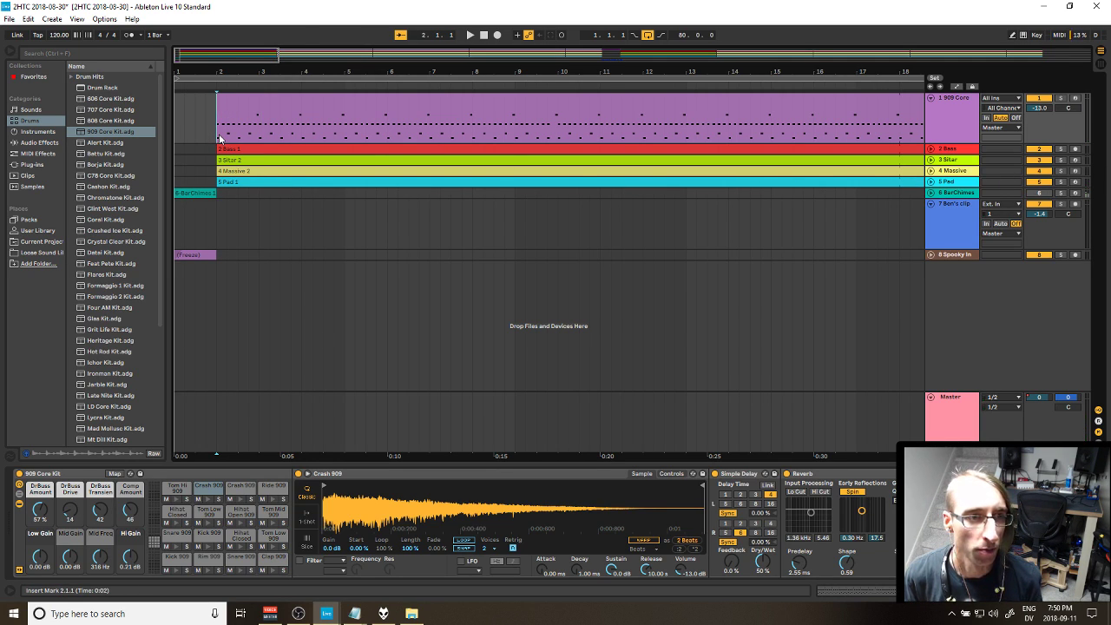
pyautogui.press('space')
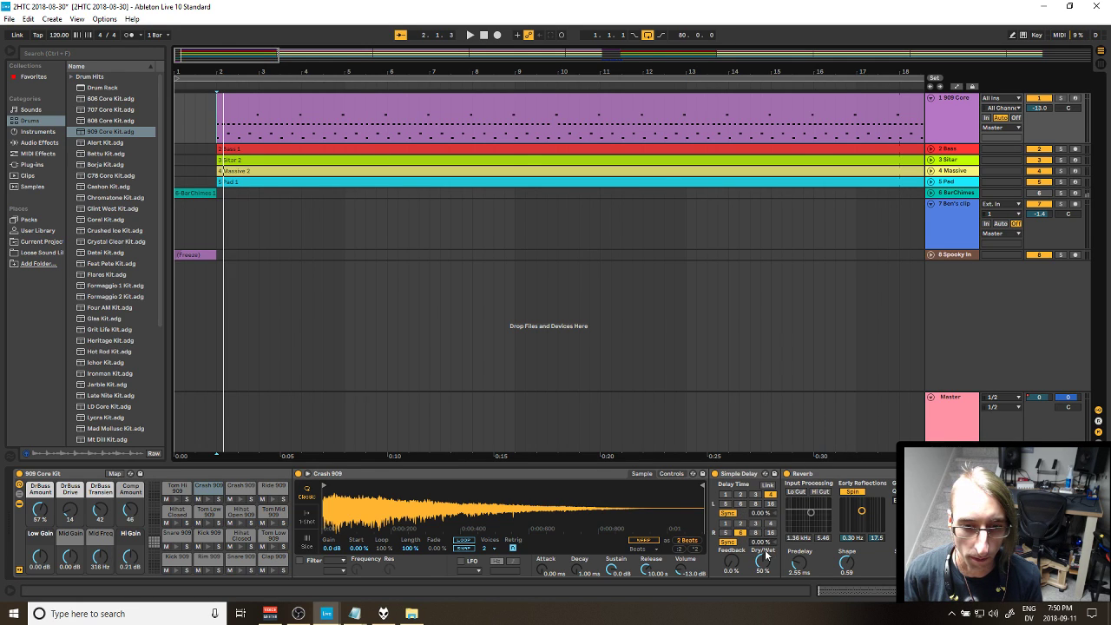
pyautogui.click(219, 138)
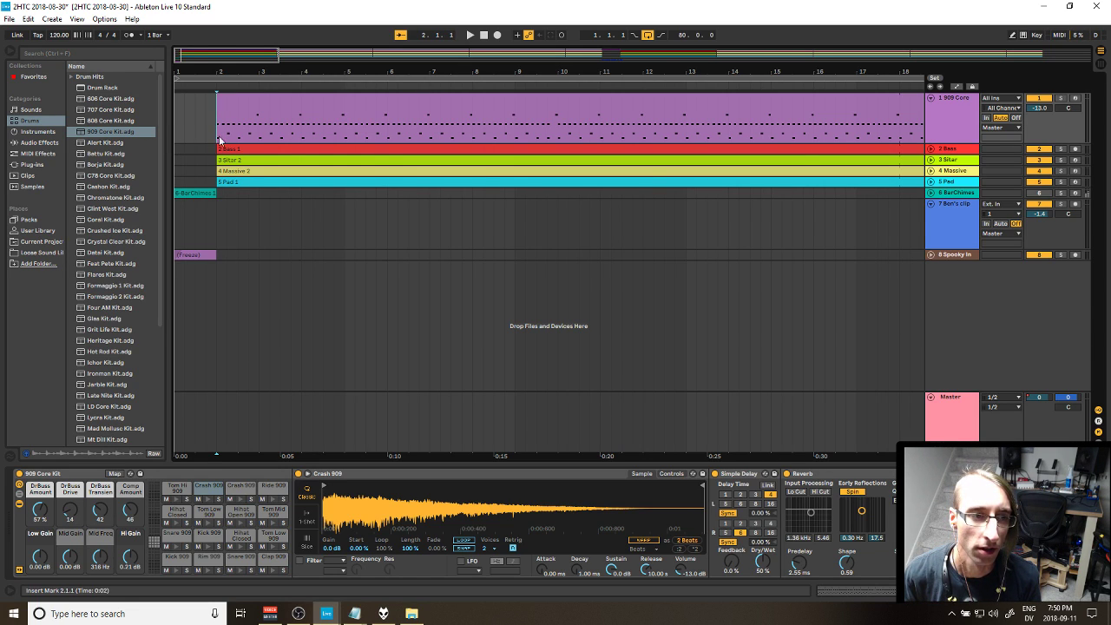
# Step: Select the frozen clip in bar 1, unfold the Spooky track, and play the intro into bar 2
pyautogui.click(185, 256)
pyautogui.click(934, 254)
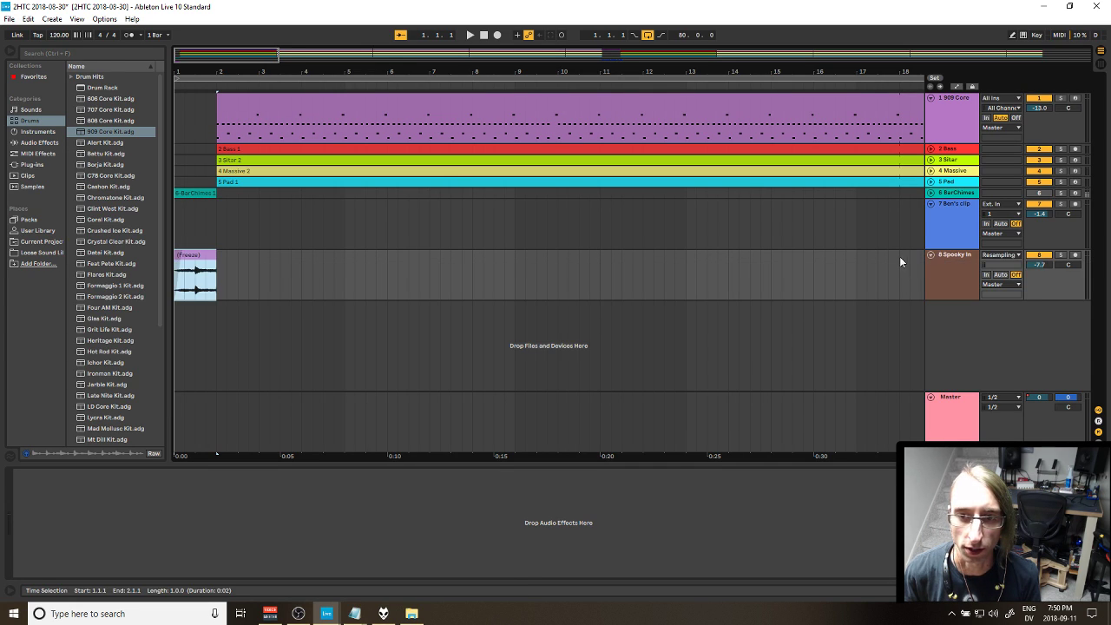
pyautogui.click(204, 253)
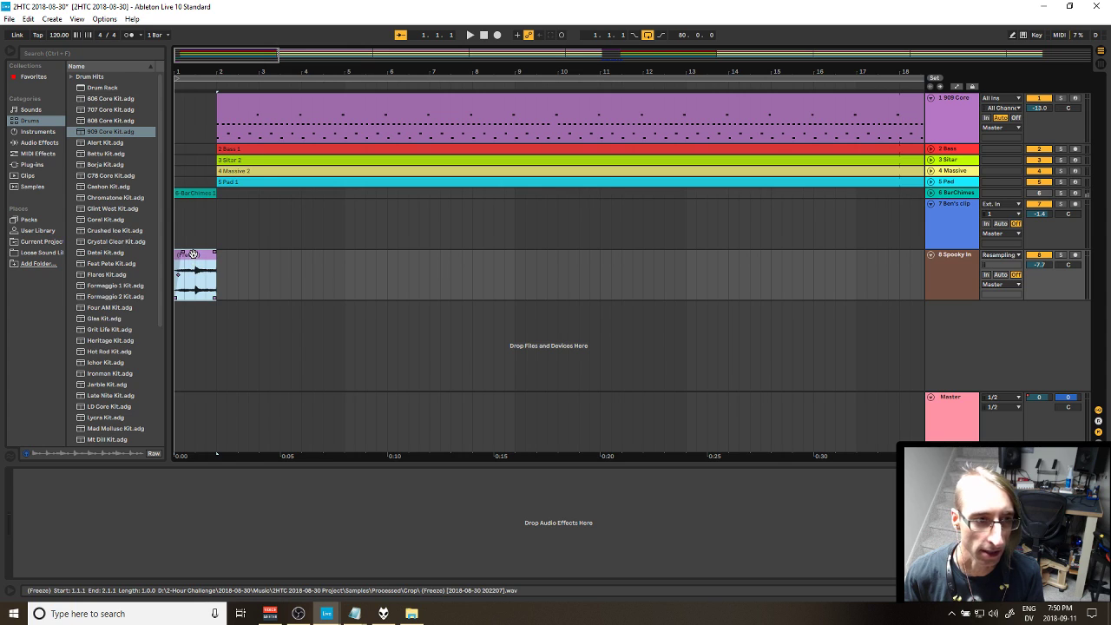
pyautogui.press('space')
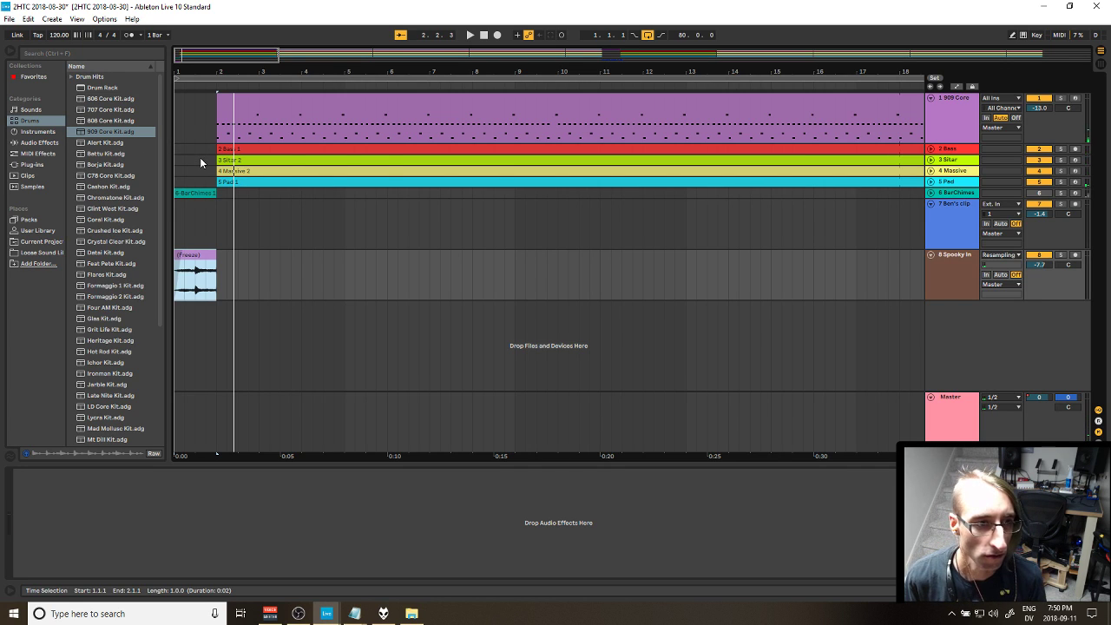
pyautogui.press('space')
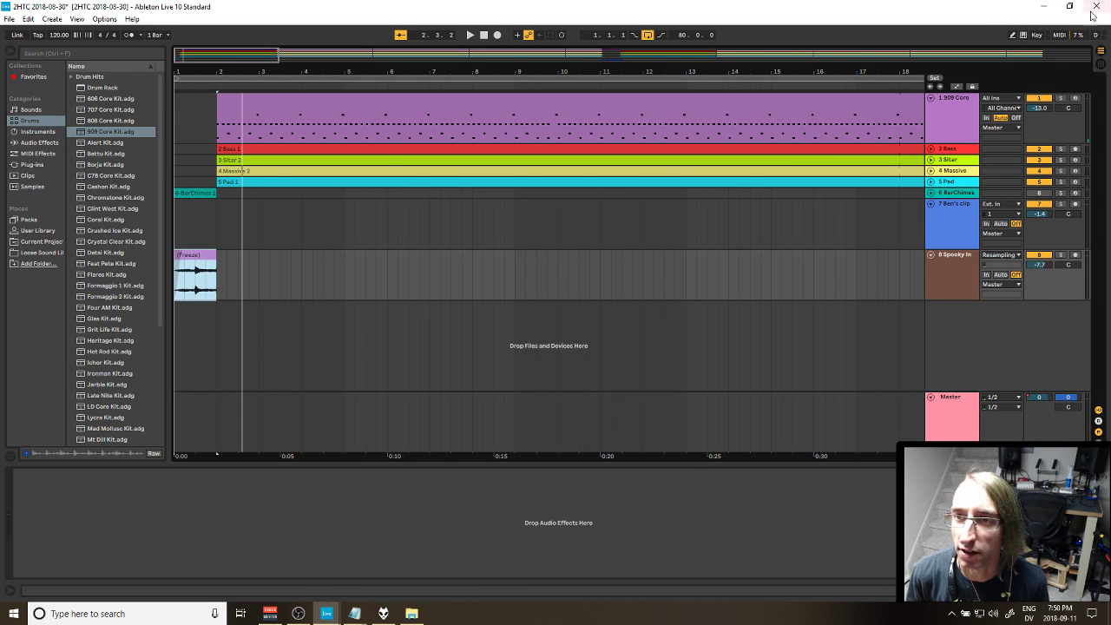
# Step: Show the VoxengoRecorder plug-in on the Master track, and quit Live without saving the set
pyautogui.click(946, 425)
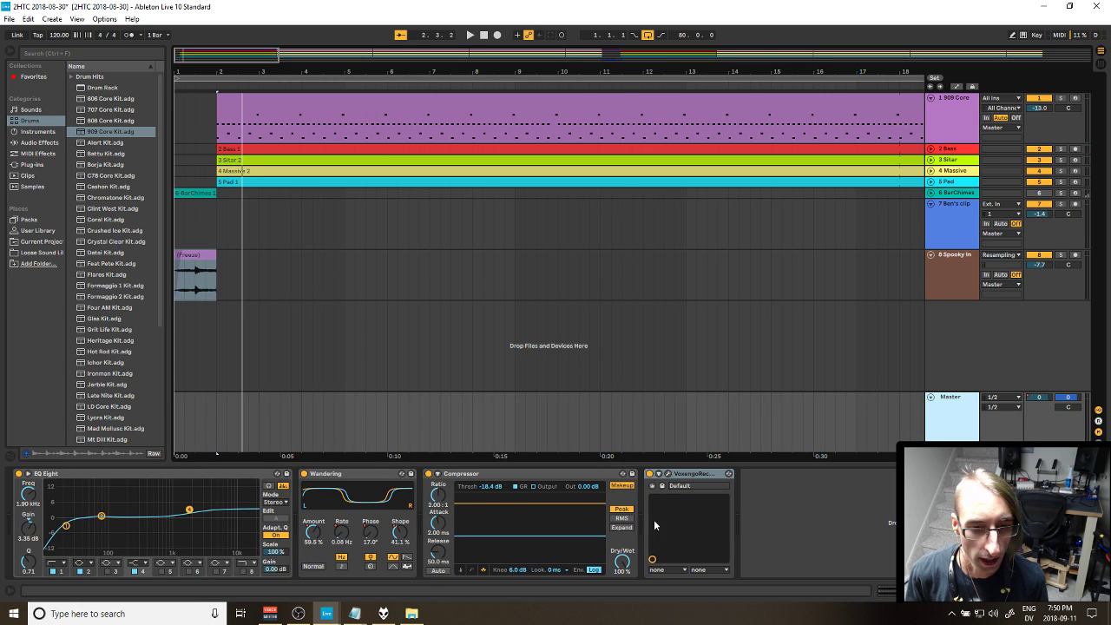
pyautogui.click(668, 474)
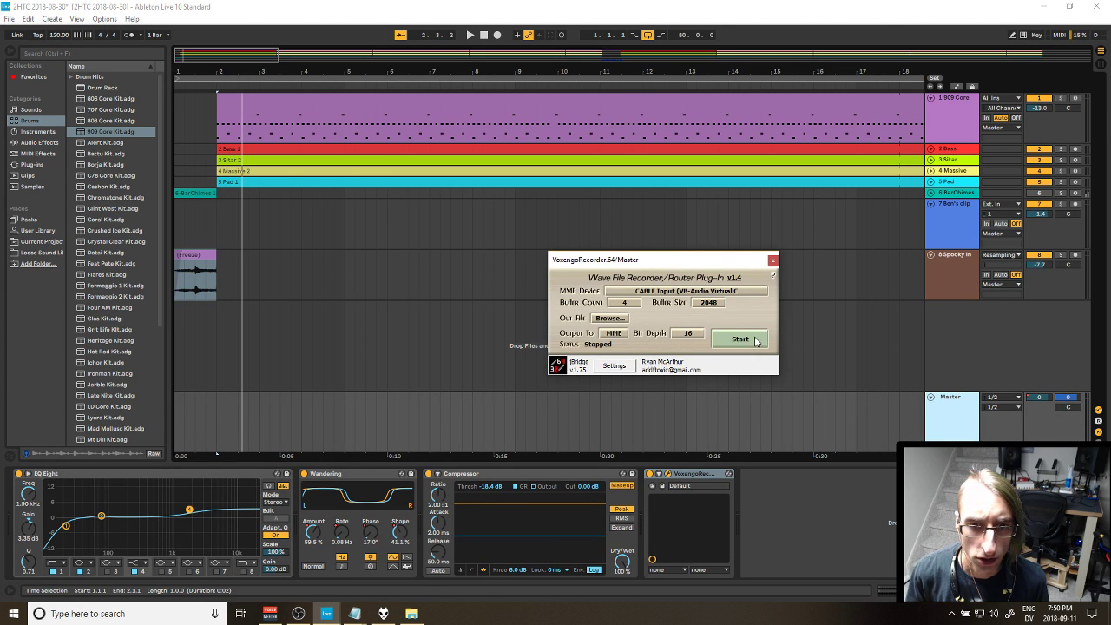
pyautogui.click(1096, 6)
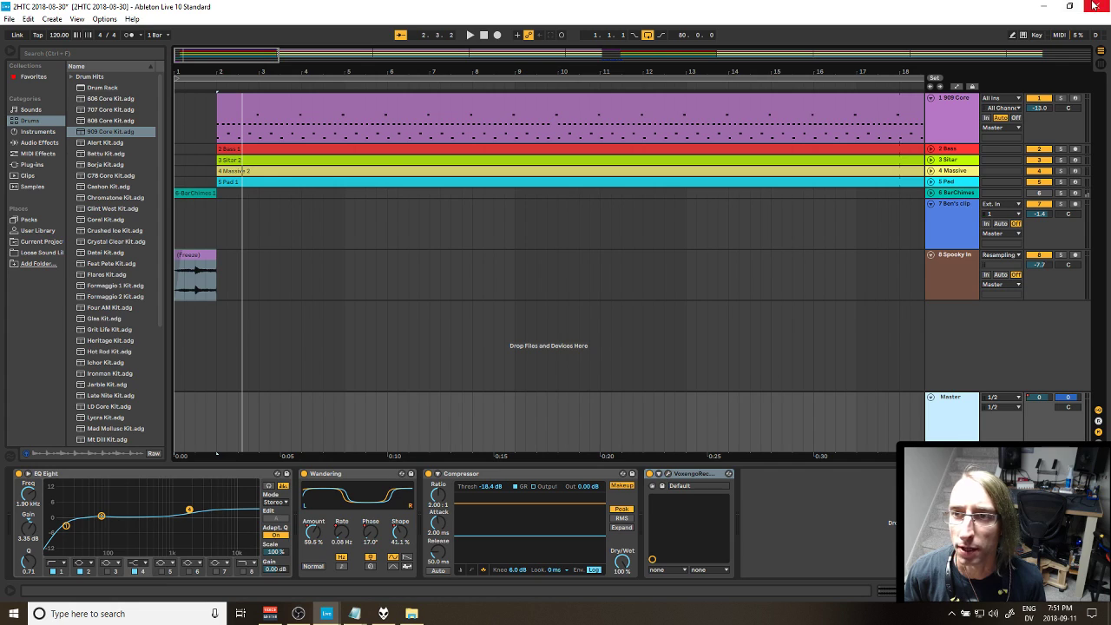
pyautogui.click(554, 326)
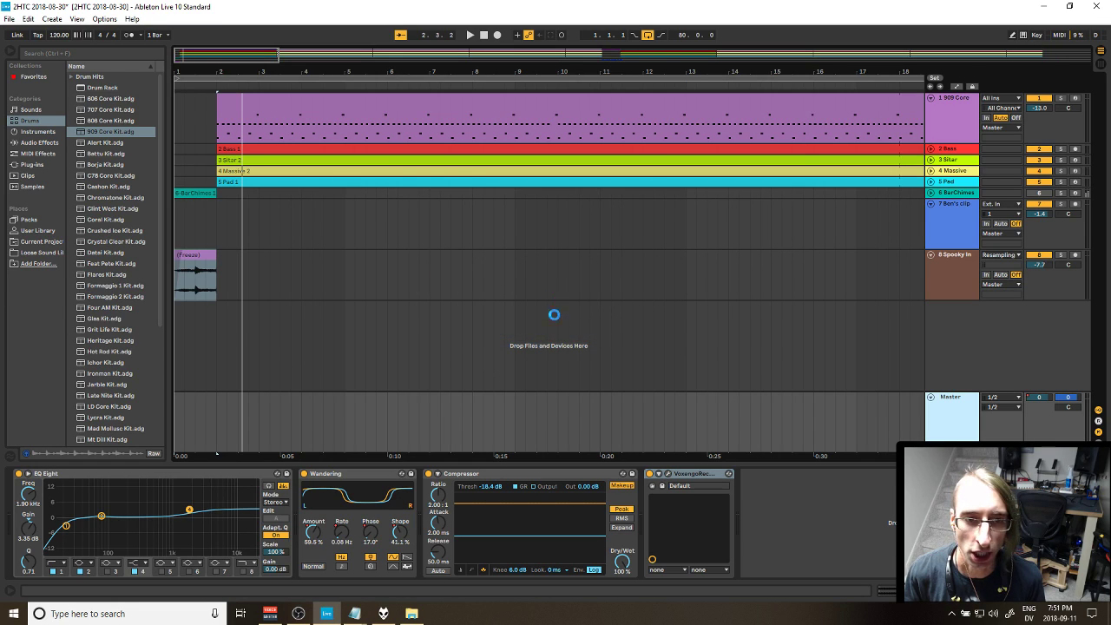
# Step: Relaunch Ableton Live and reopen the recent set 2HTC 2018-08-30
pyautogui.press('super')
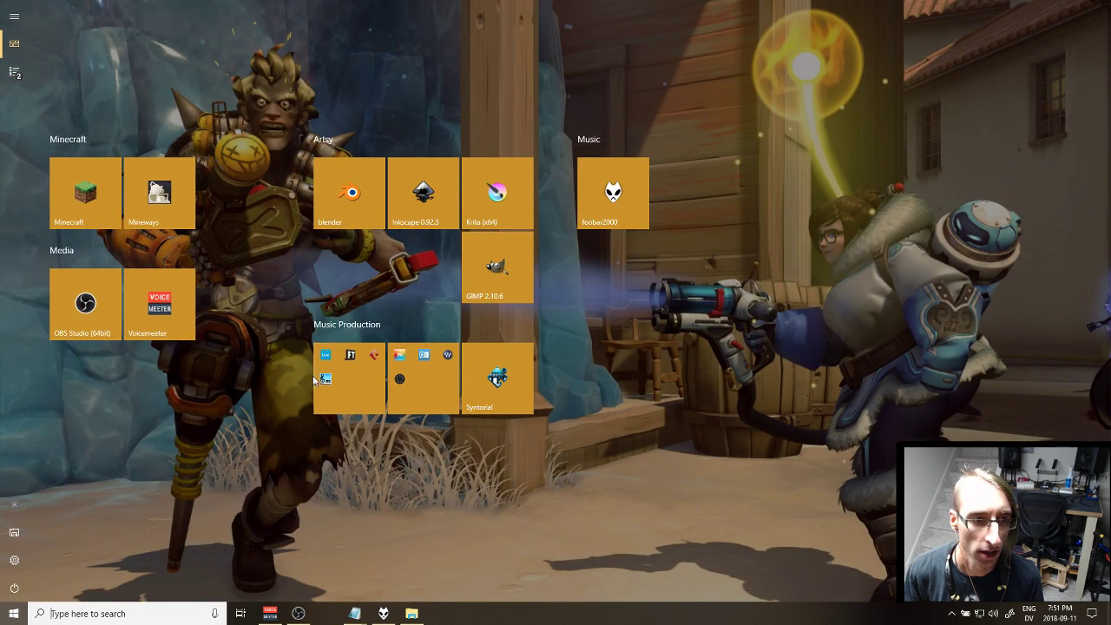
pyautogui.click(367, 389)
pyautogui.click(367, 388)
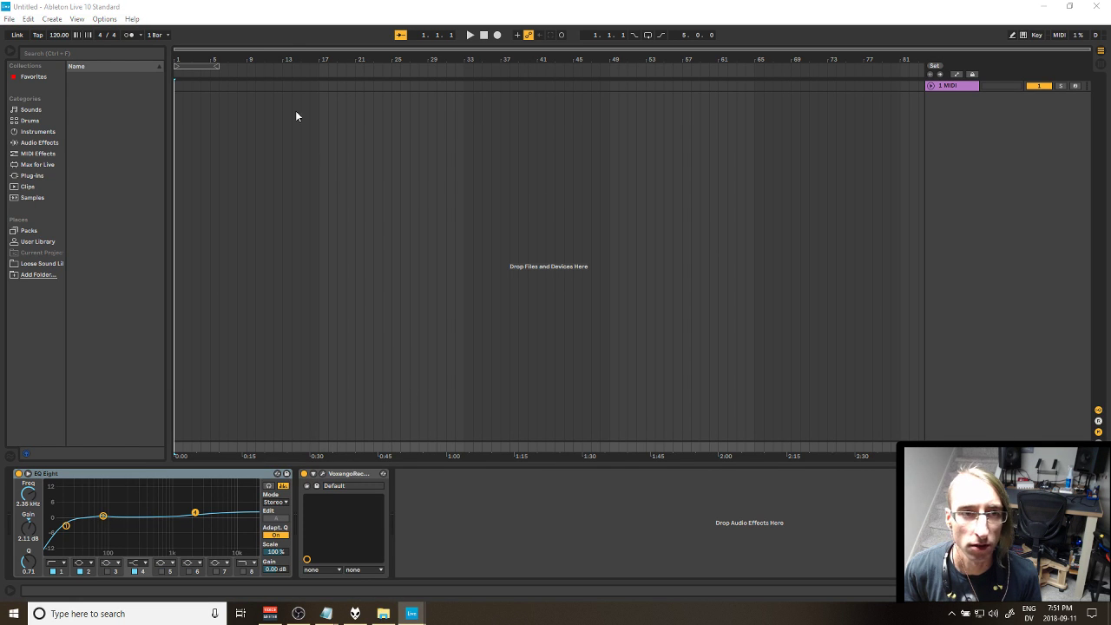
pyautogui.click(105, 19)
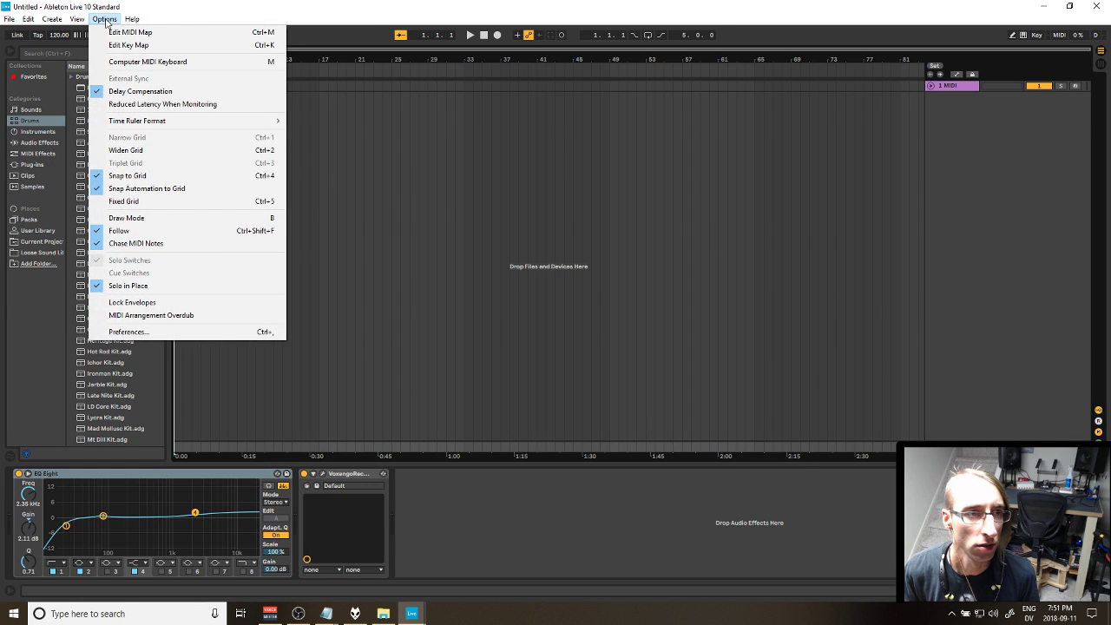
pyautogui.click(105, 19)
pyautogui.click(9, 19)
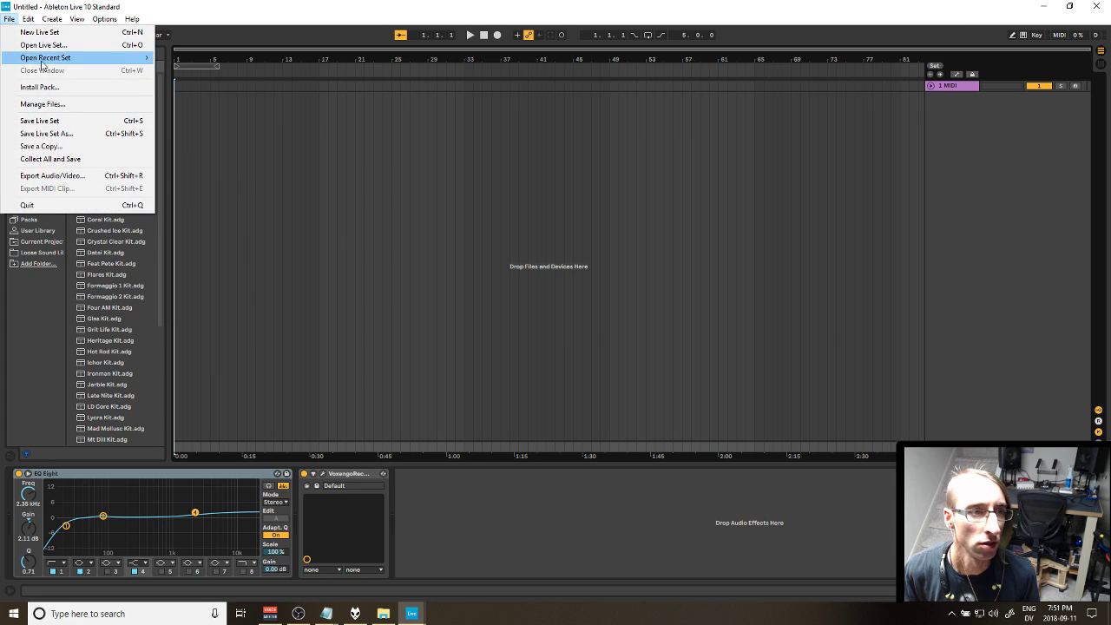
pyautogui.moveTo(40, 61)
pyautogui.click(267, 58)
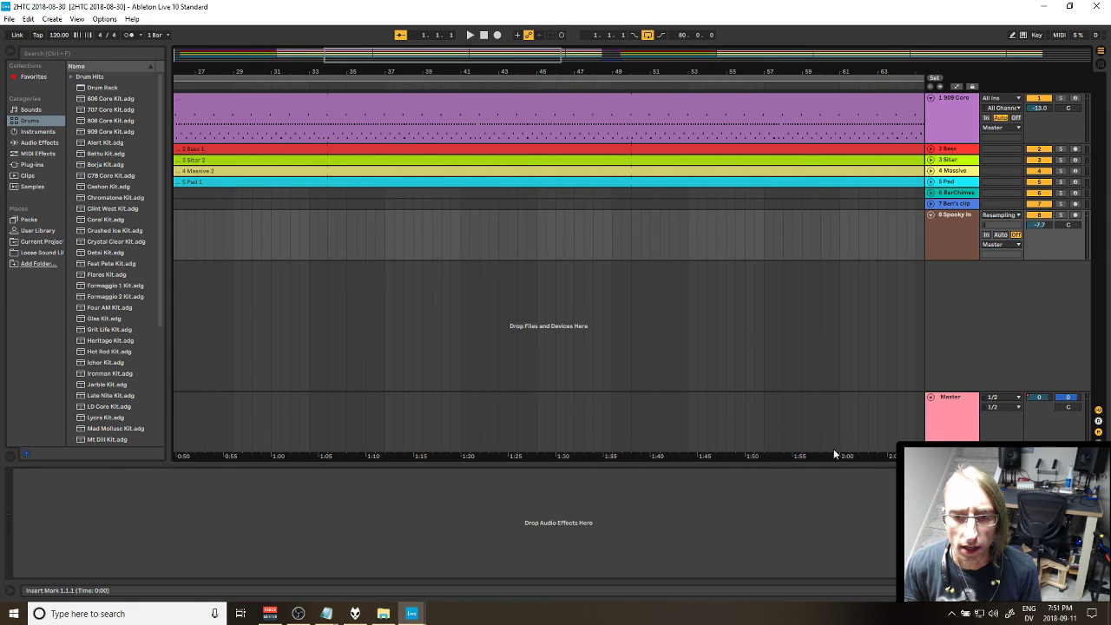
# Step: Check the loop end at bar 81 and export the Master track from bar 1 for 80 bars as 2HTC 2018-08-30.wav in the Export folder
pyautogui.hscroll(5, 666, 432)
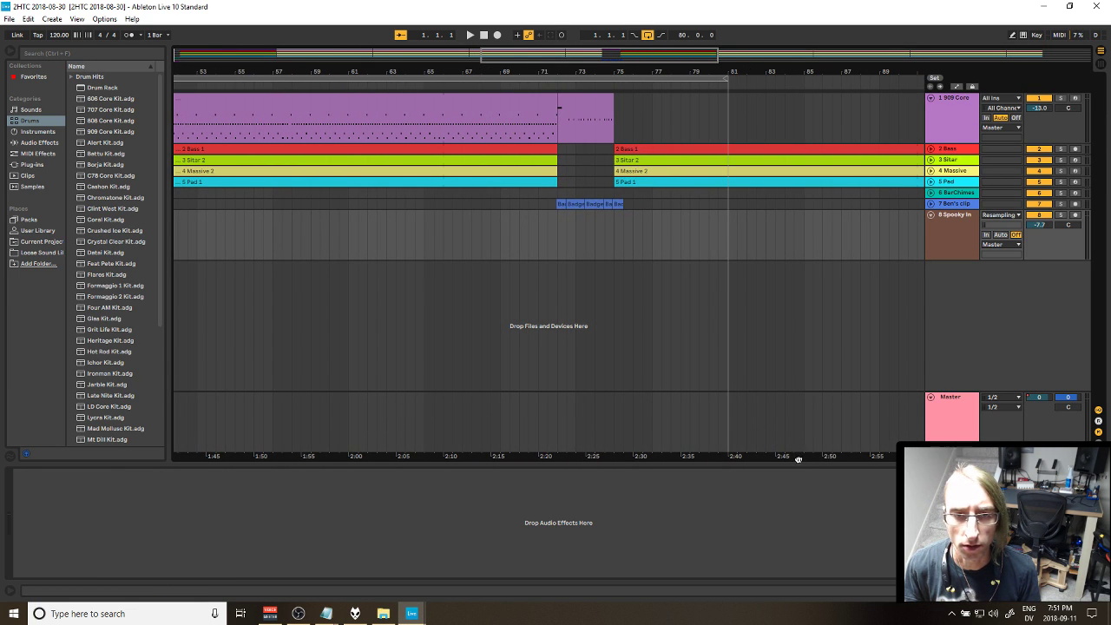
pyautogui.hscroll(1, 799, 458)
pyautogui.click(685, 80)
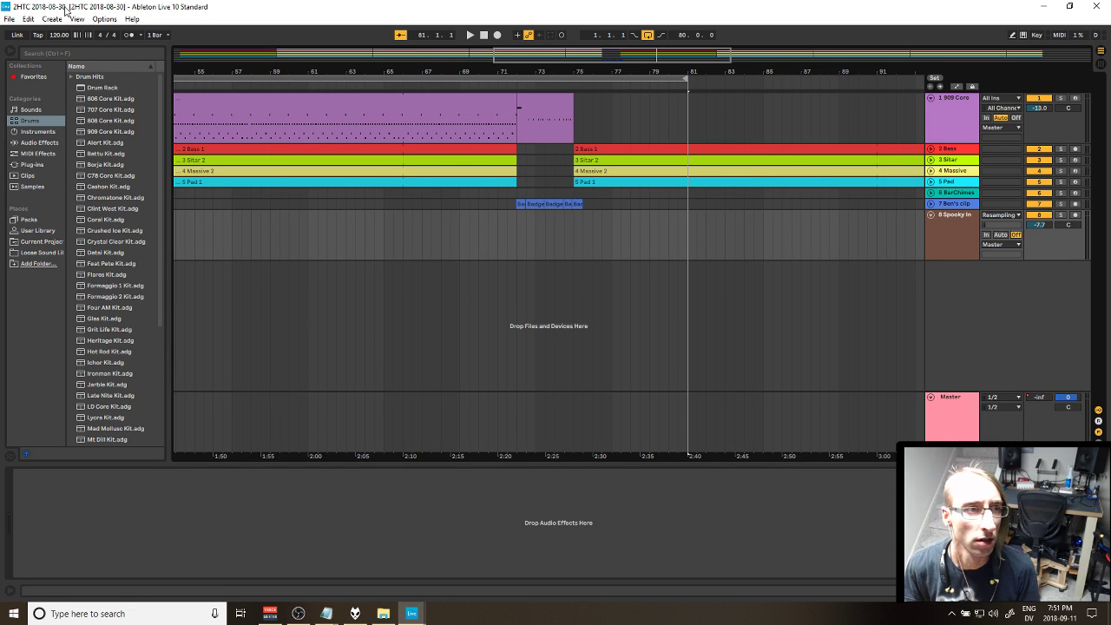
pyautogui.click(11, 19)
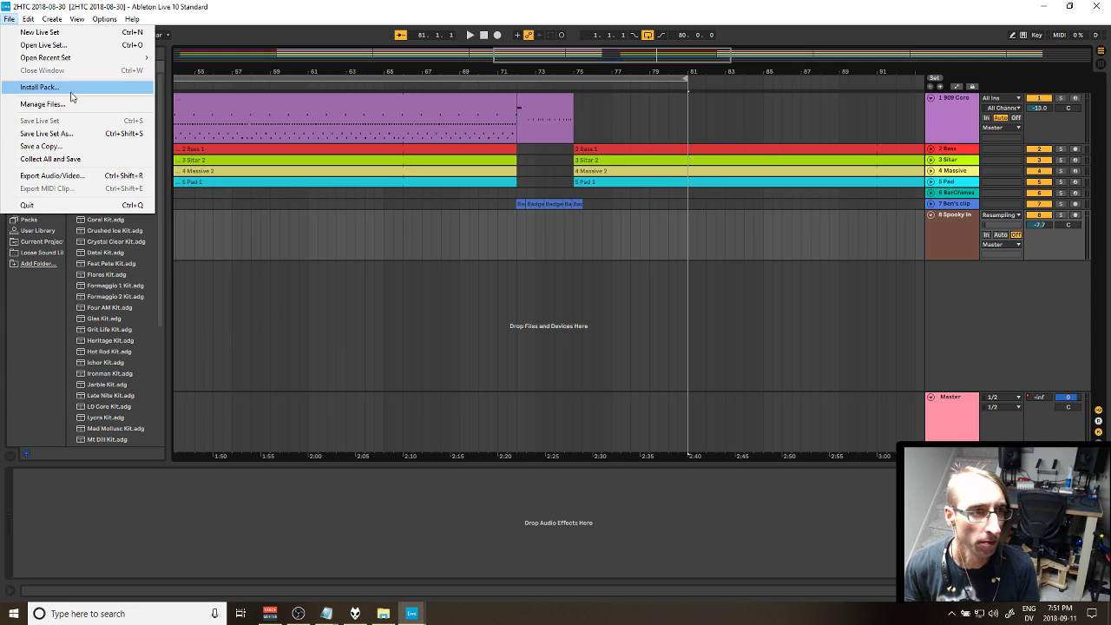
pyautogui.click(52, 176)
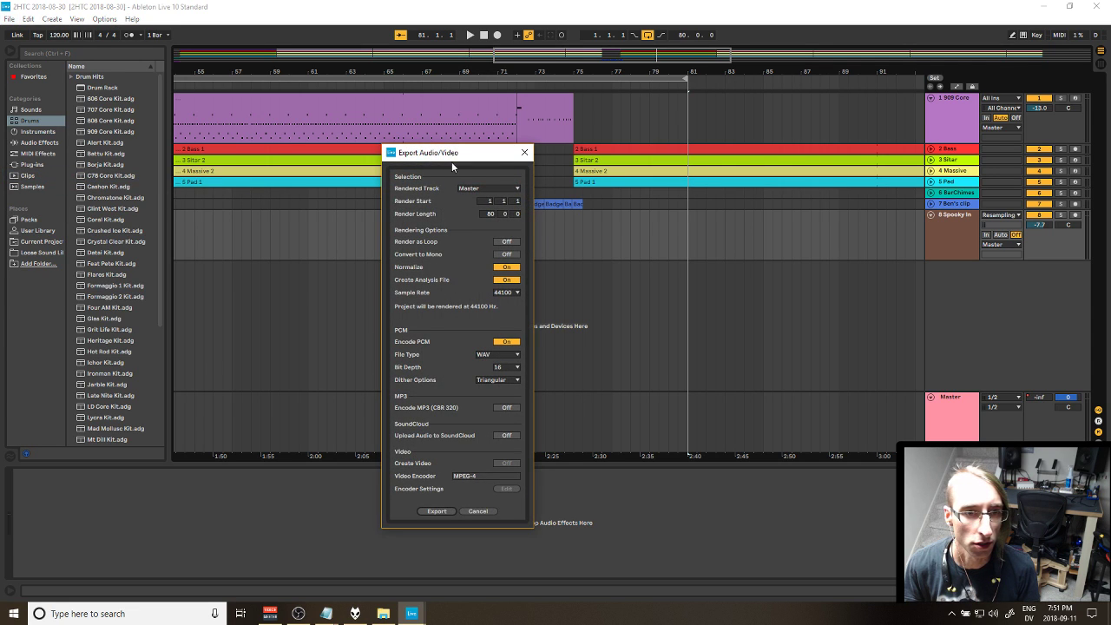
pyautogui.click(436, 511)
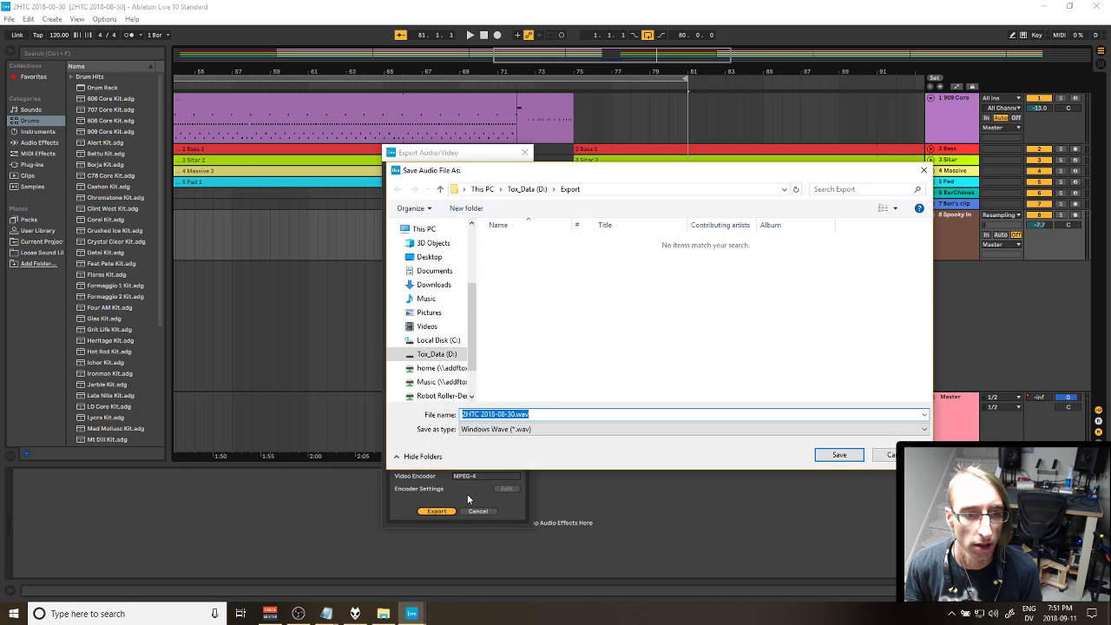
pyautogui.click(840, 455)
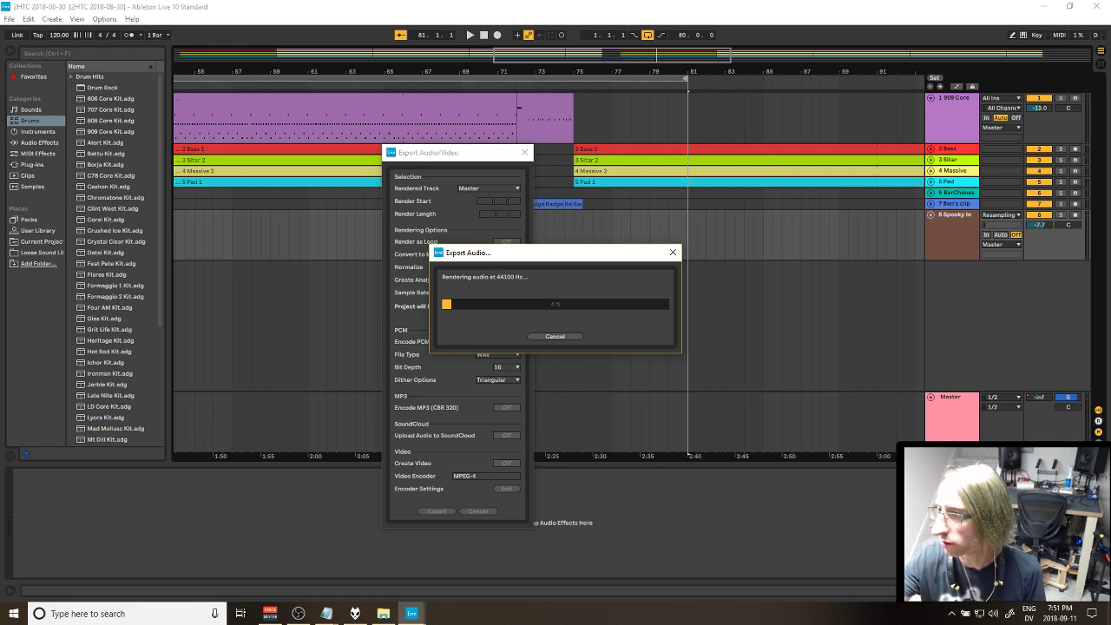
# Step: Open a Command Prompt, and select track 40, 2018-08-30, in the foobar2000 library
pyautogui.hotkey('alt', 'Tab')
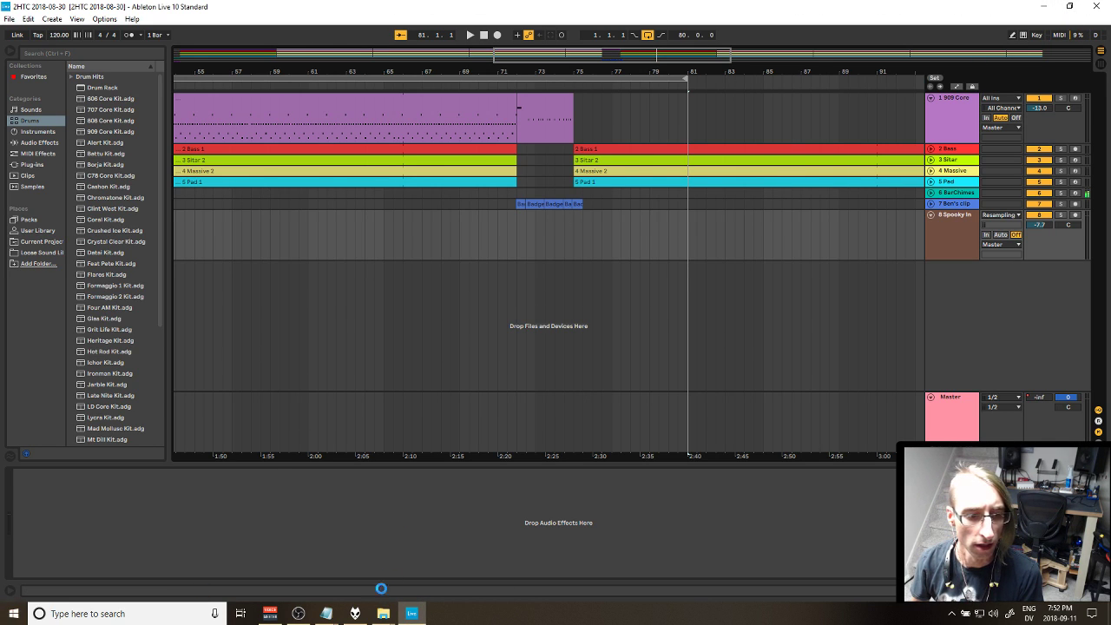
pyautogui.click(7, 616)
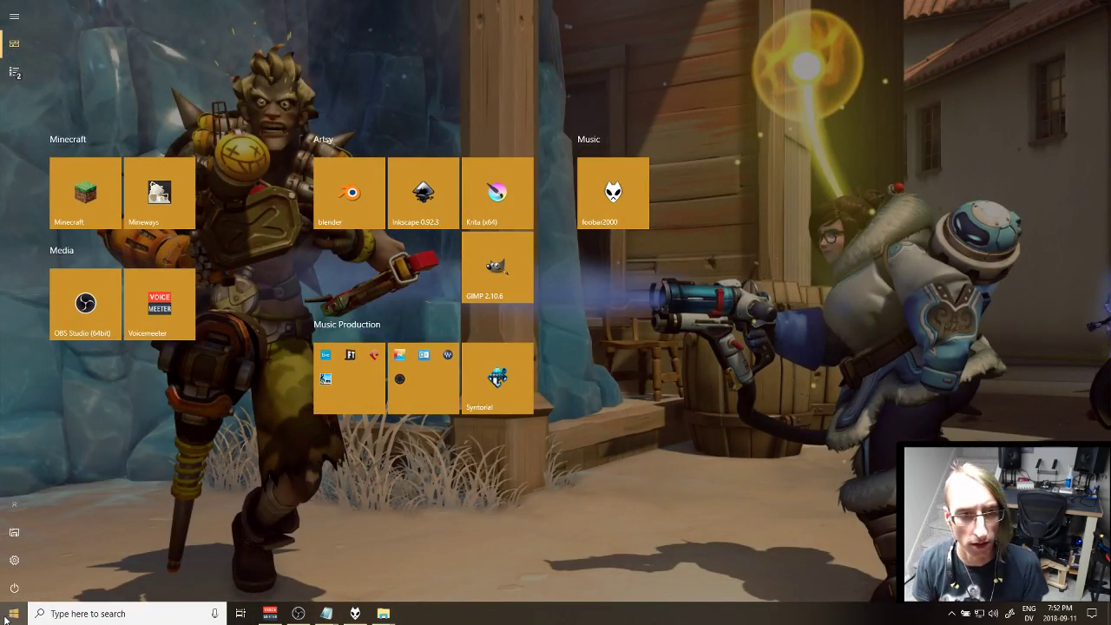
pyautogui.write('cmd')
pyautogui.press('Return')
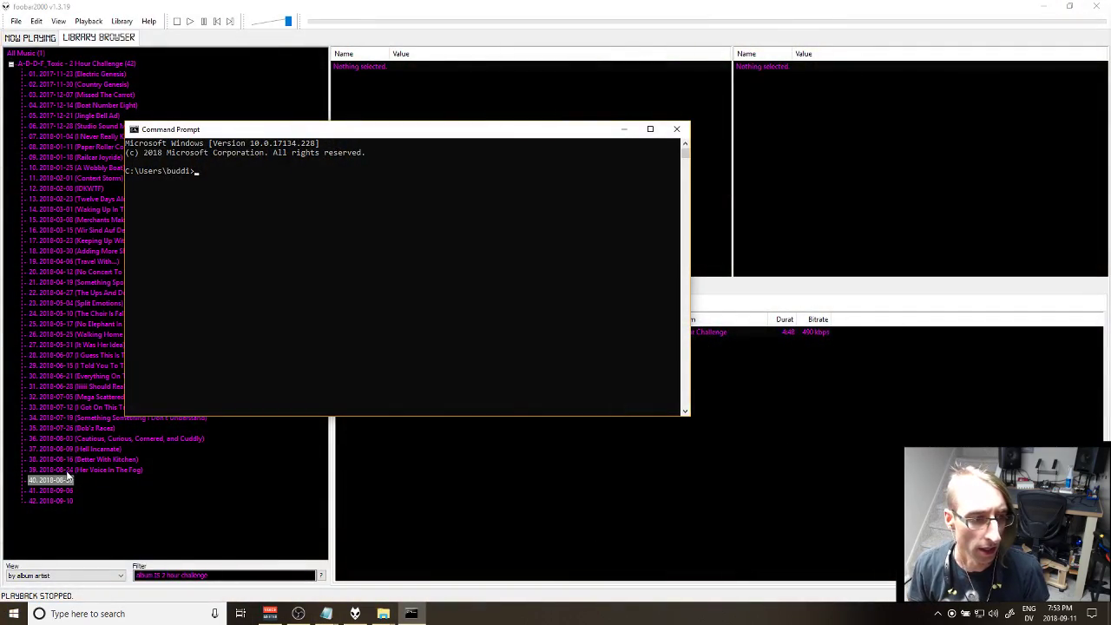
pyautogui.click(60, 483)
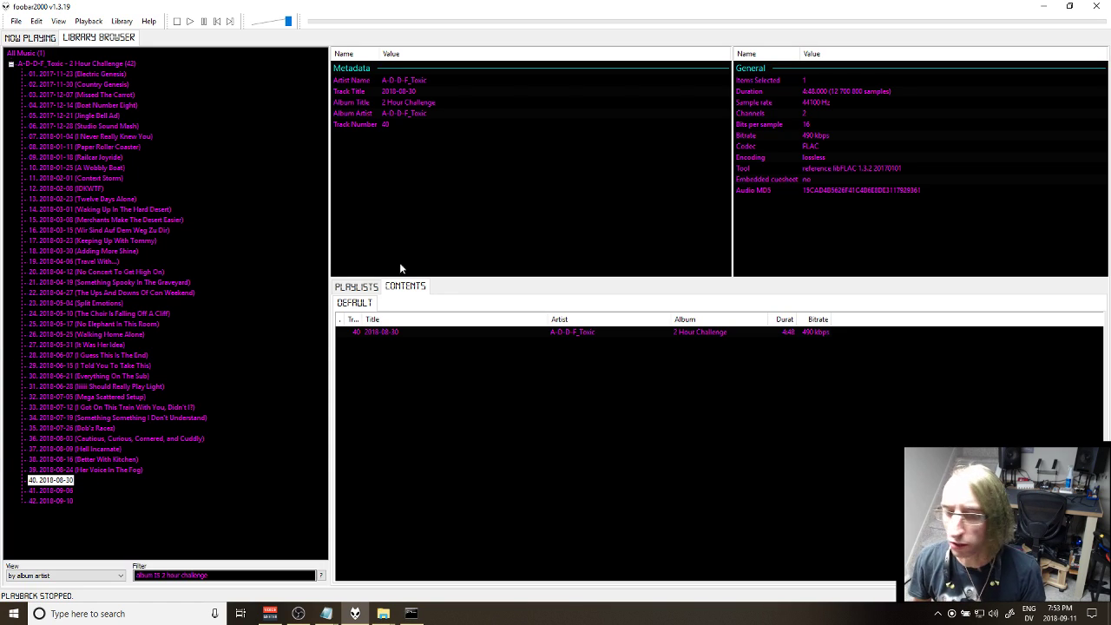
# Step: Switch to Inkscape and open the recent file 2HTC Basic Template.svg
pyautogui.press('super')
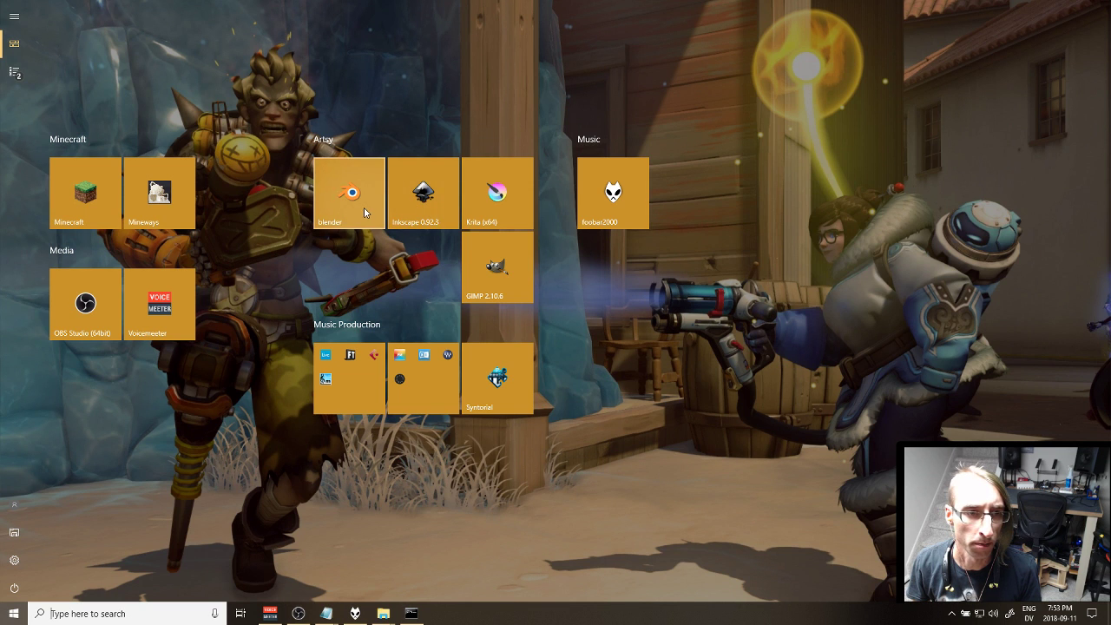
pyautogui.press('Escape')
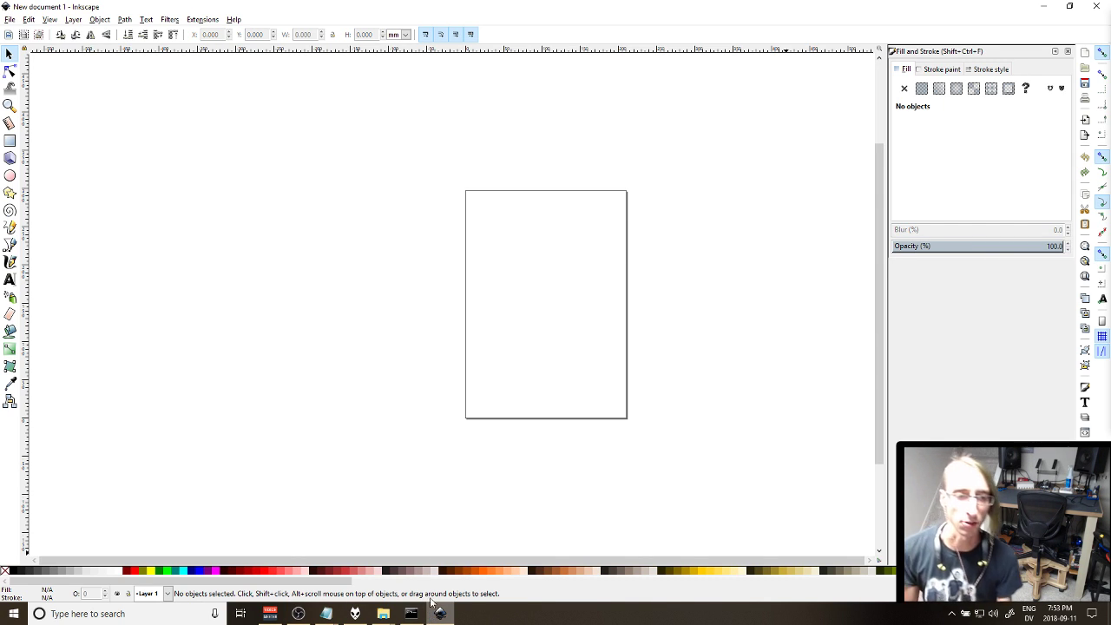
pyautogui.click(9, 19)
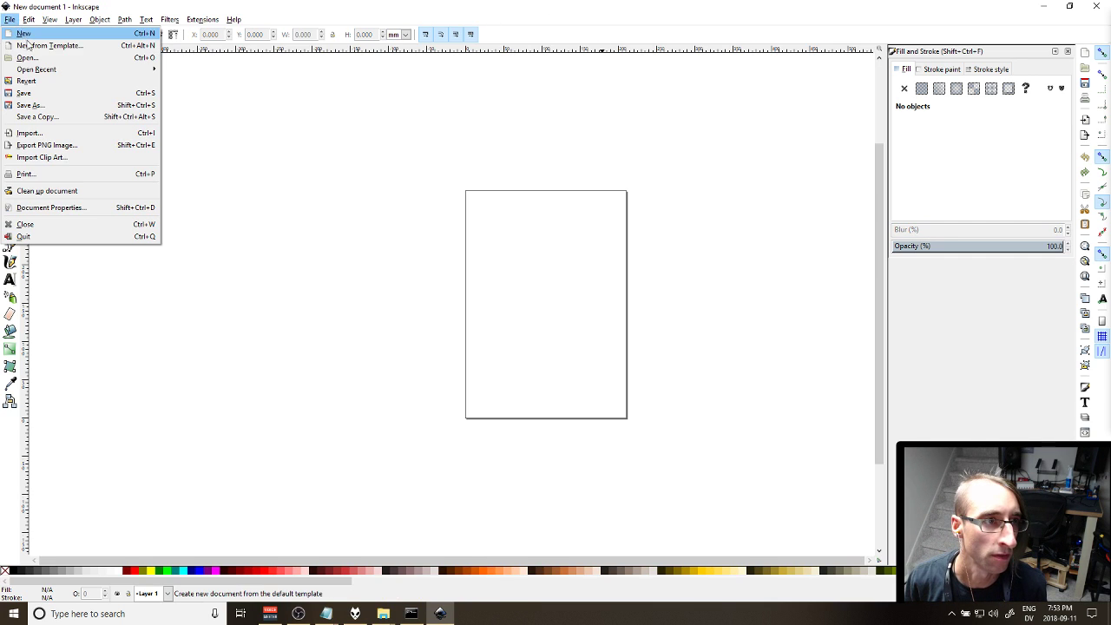
pyautogui.moveTo(62, 71)
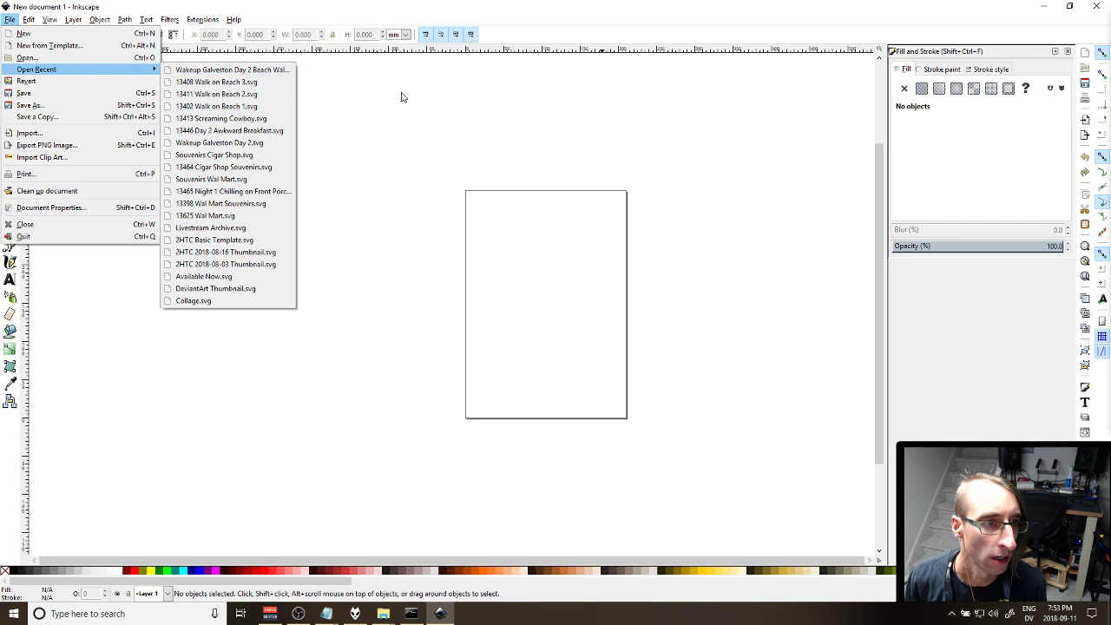
pyautogui.click(402, 93)
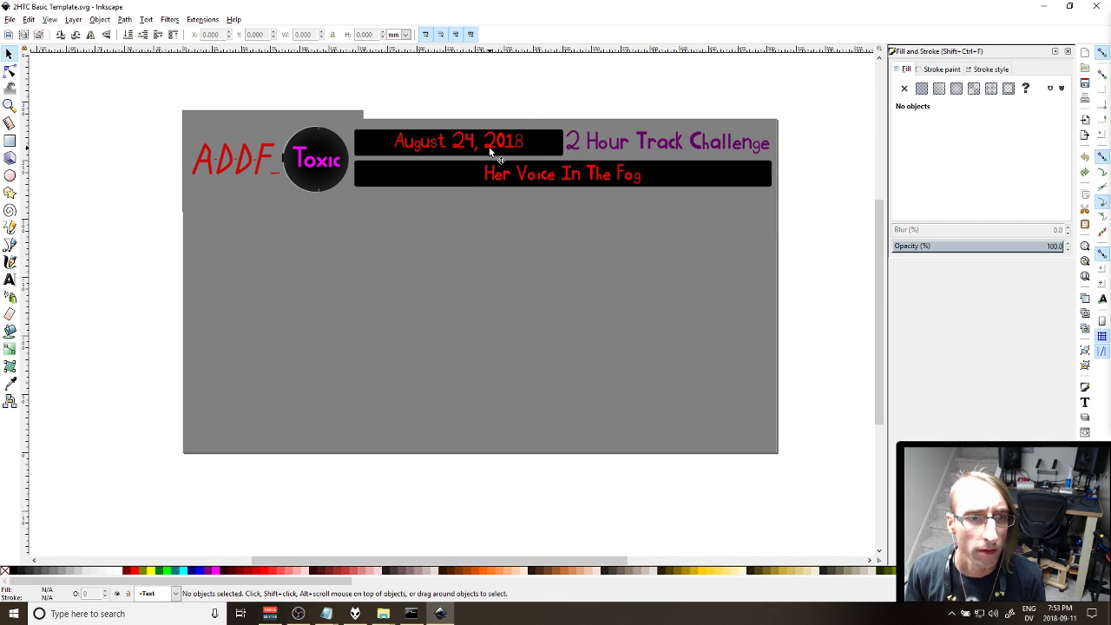
# Step: Change the day in the banner's date text to 30, making it August 30, 2018
pyautogui.doubleClick(460, 147)
pyautogui.hotkey('shift', 'Right')
pyautogui.hotkey('shift', 'Right')
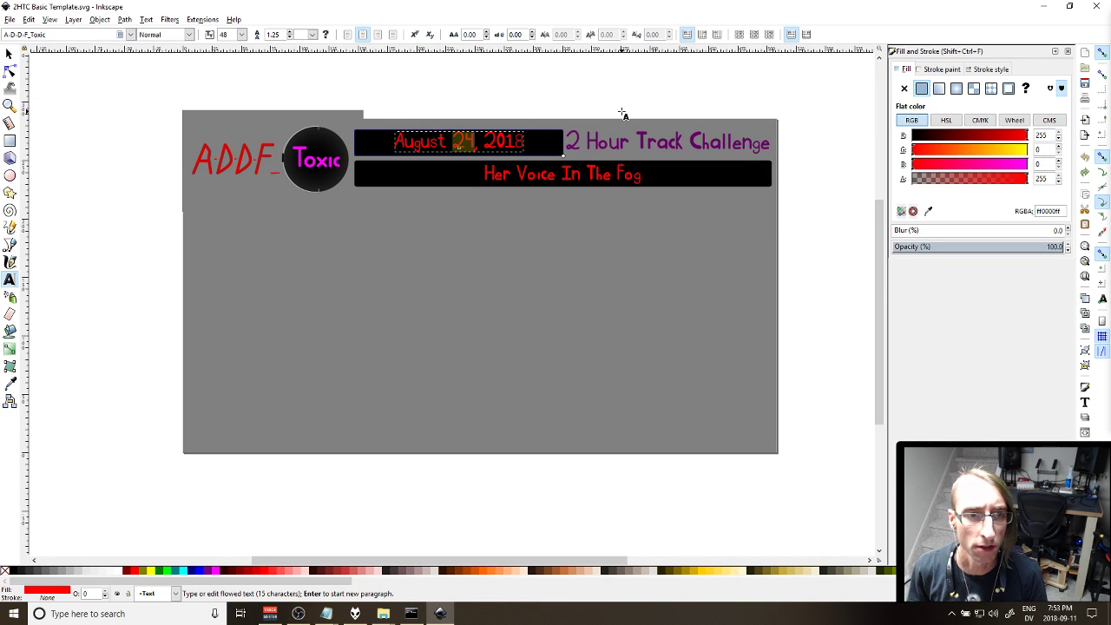
pyautogui.write('30')
# Step: Replace the song title text below the date with "Wandering To The Desert" and save the template
pyautogui.tripleClick(568, 174)
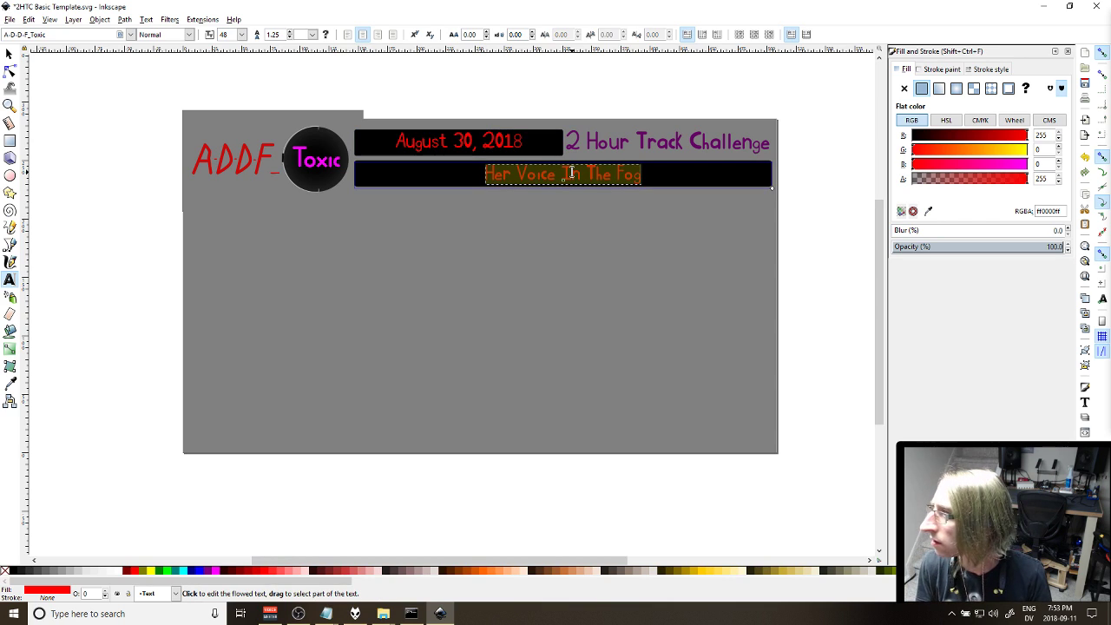
pyautogui.write('Wandering')
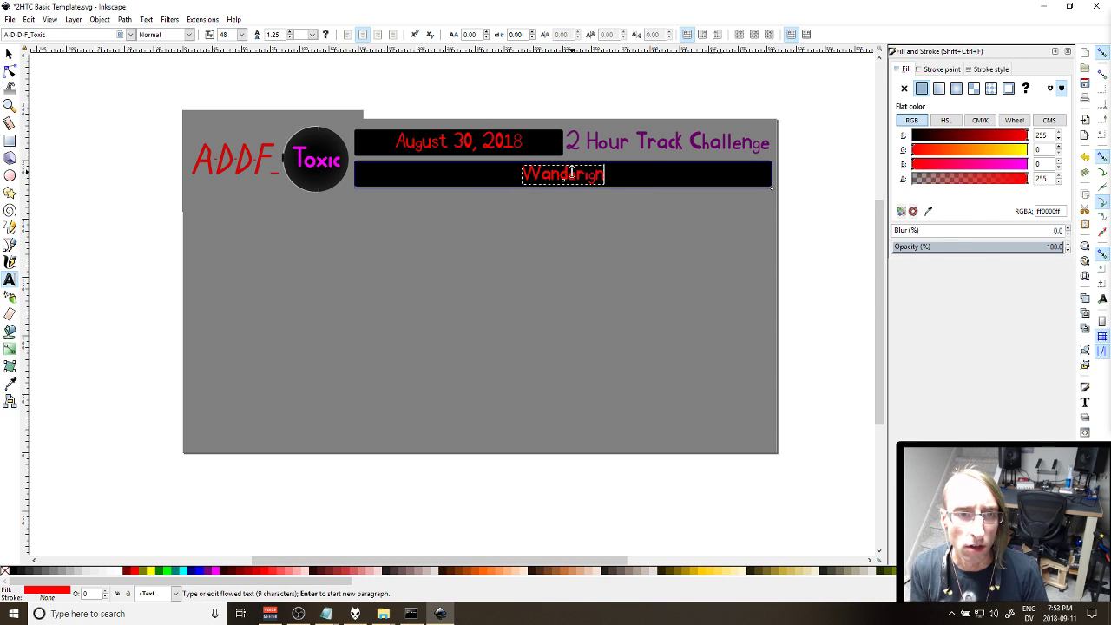
pyautogui.press('BackSpace')
pyautogui.press('BackSpace')
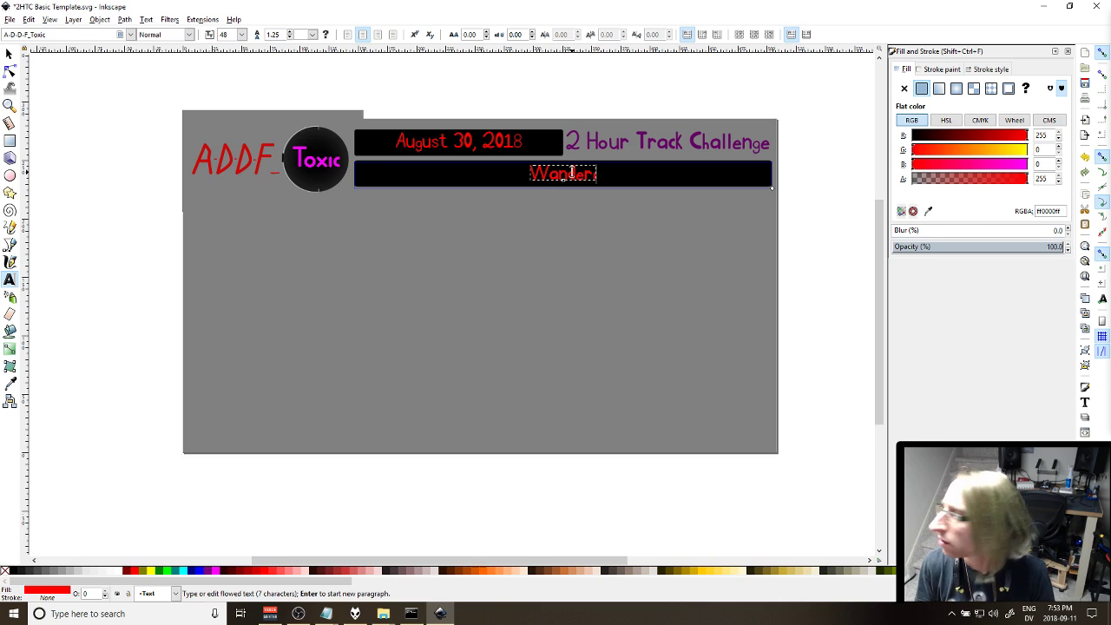
pyautogui.write('ng To The De')
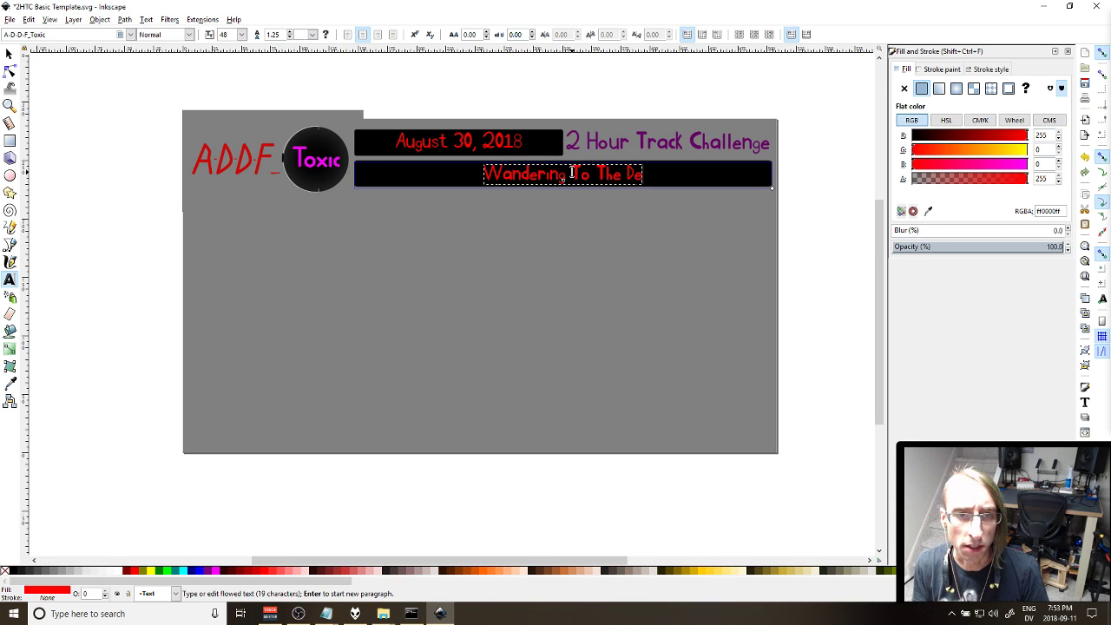
pyautogui.write('sert')
pyautogui.click(8, 54)
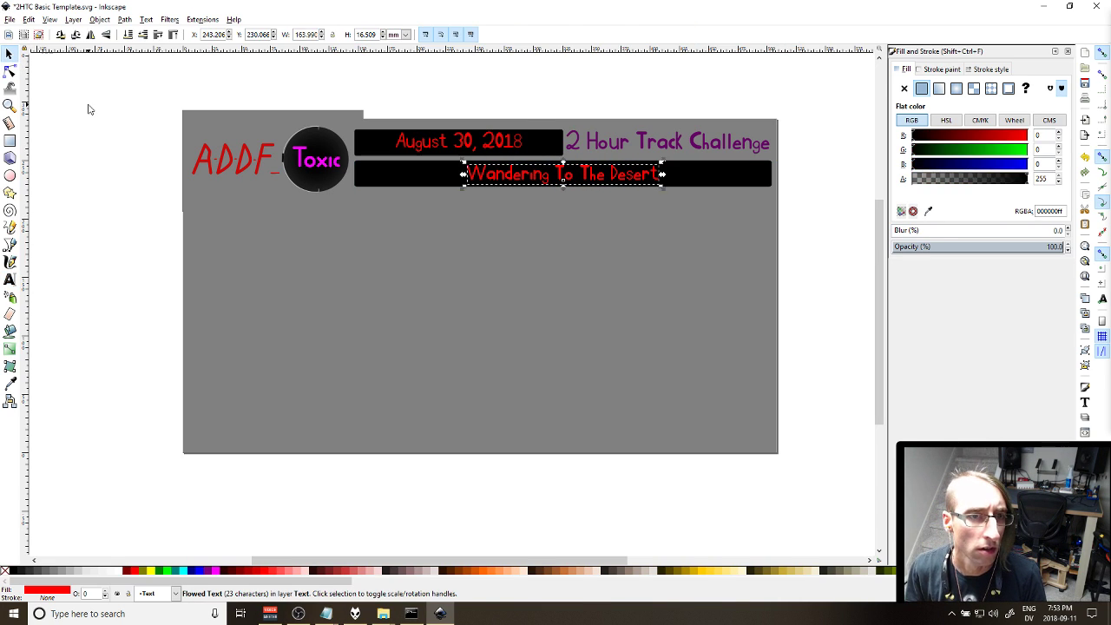
pyautogui.click(87, 109)
pyautogui.hotkey('ctrl', 's')
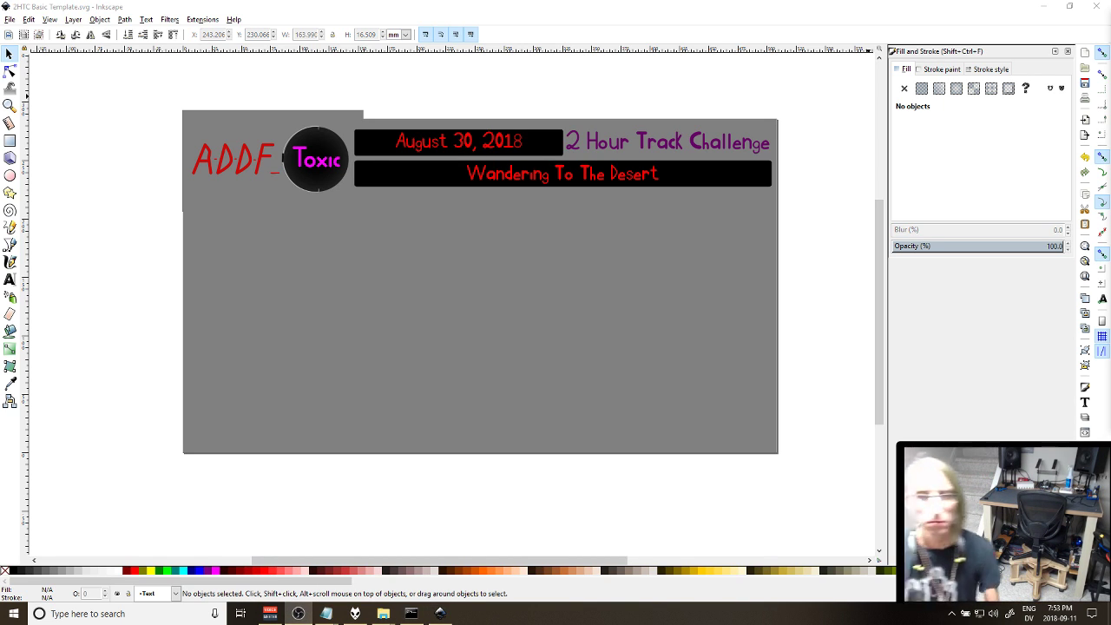
# Step: Export the page as Backing.png in the 2018-08-30\Video folder with Close when complete enabled, and exit Inkscape
pyautogui.click(588, 25)
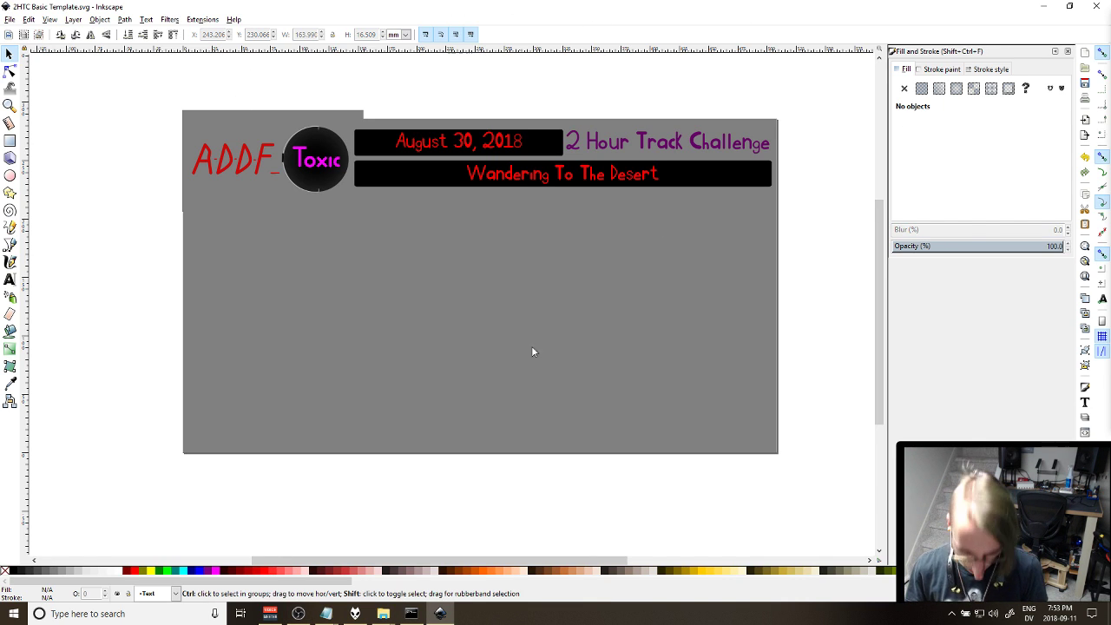
pyautogui.hotkey('shift', 'ctrl', 'e')
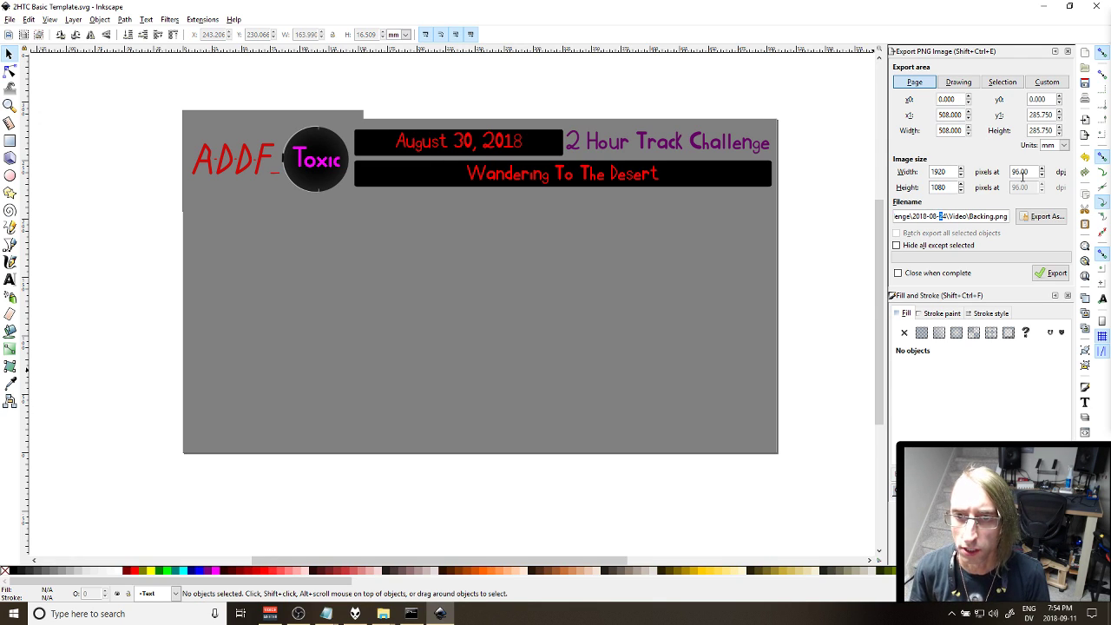
pyautogui.click(898, 273)
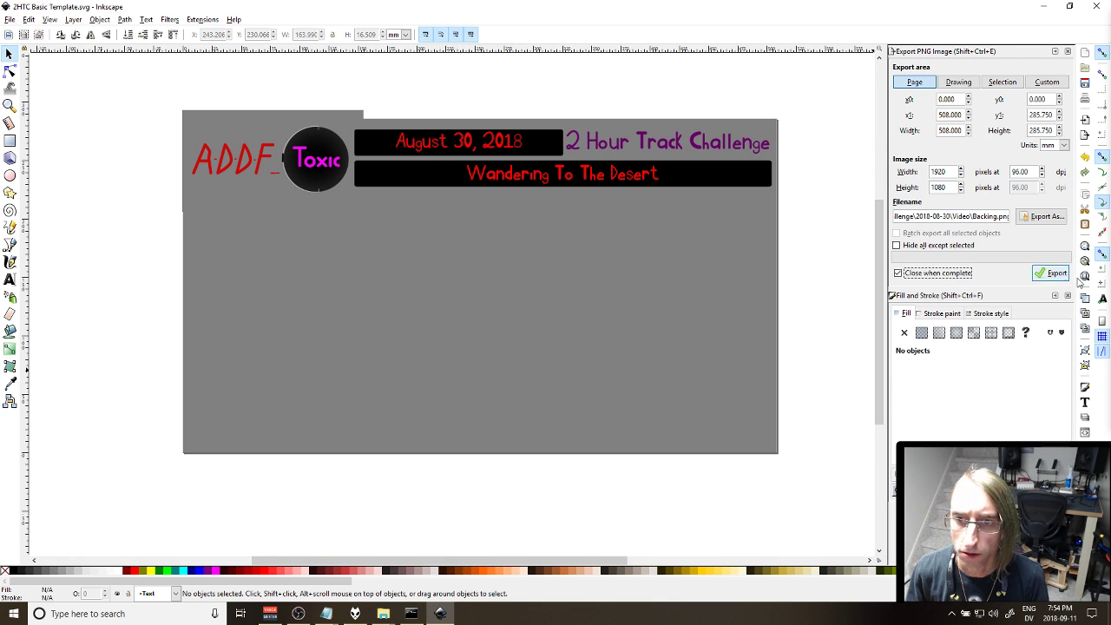
pyautogui.click(1054, 274)
pyautogui.click(1095, 6)
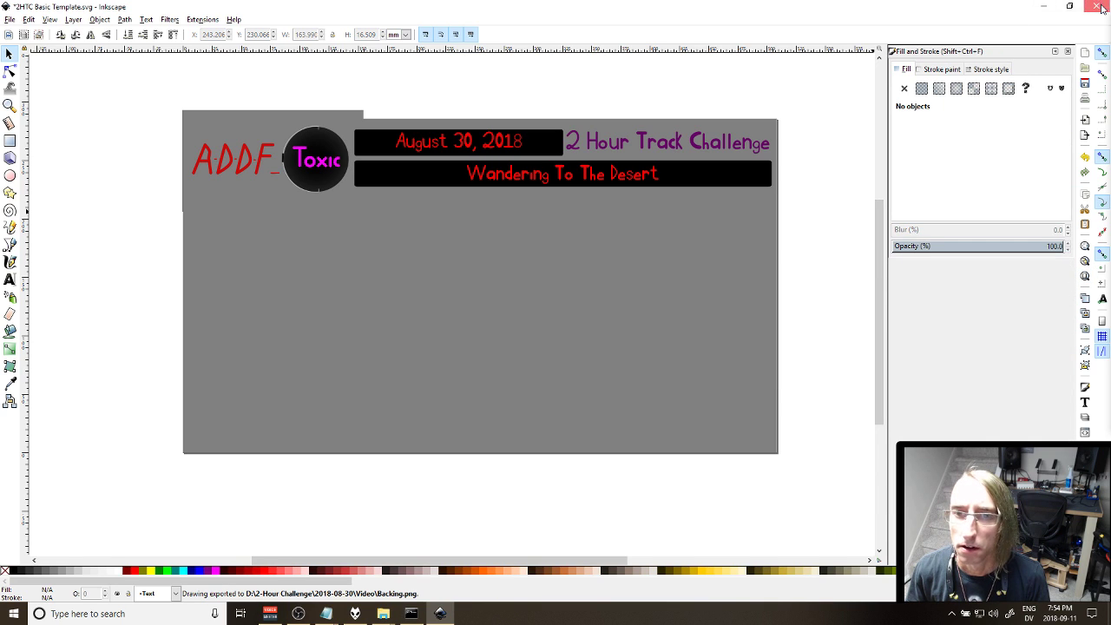
pyautogui.click(633, 349)
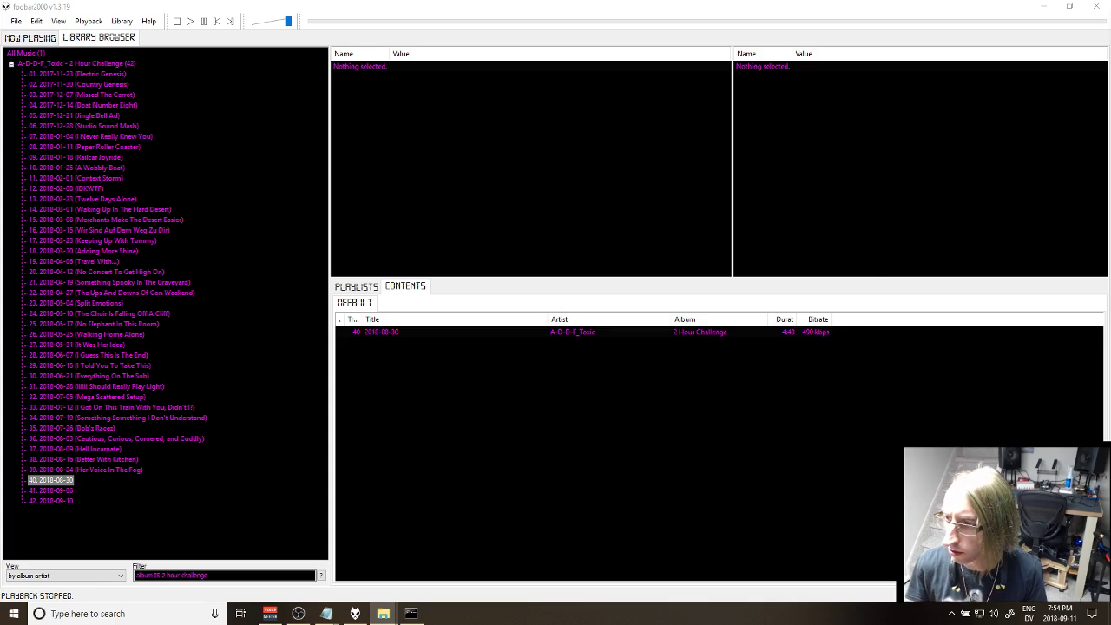
# Step: Open a new Command Prompt and switch to Visualizer Script.txt in Notepad
pyautogui.press('super')
pyautogui.write('cmd')
pyautogui.press('Return')
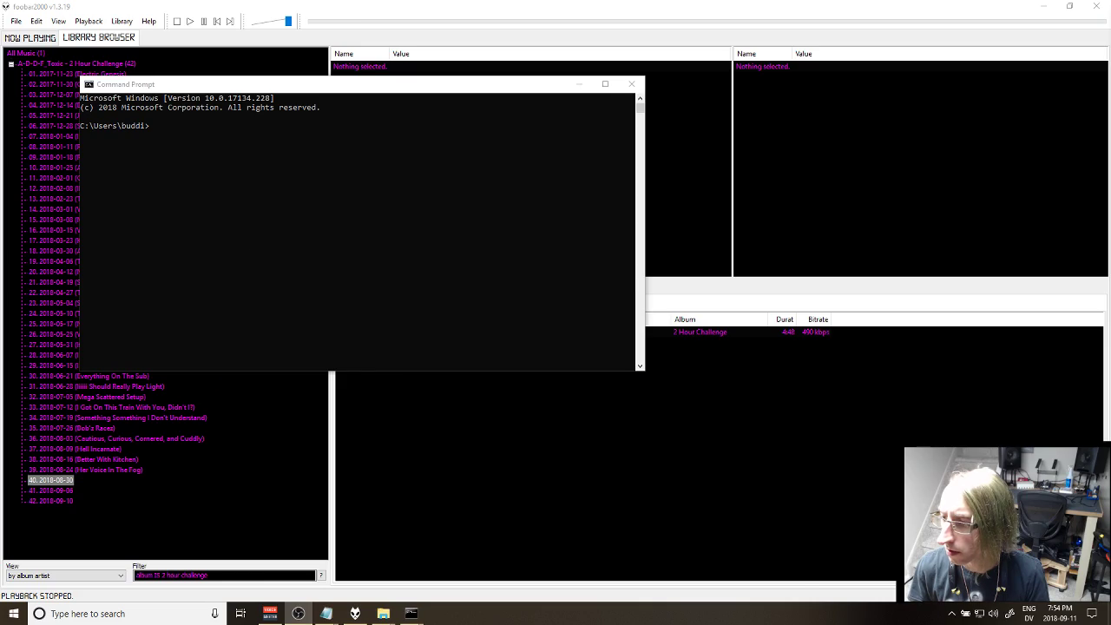
pyautogui.hotkey('alt', 'Tab')
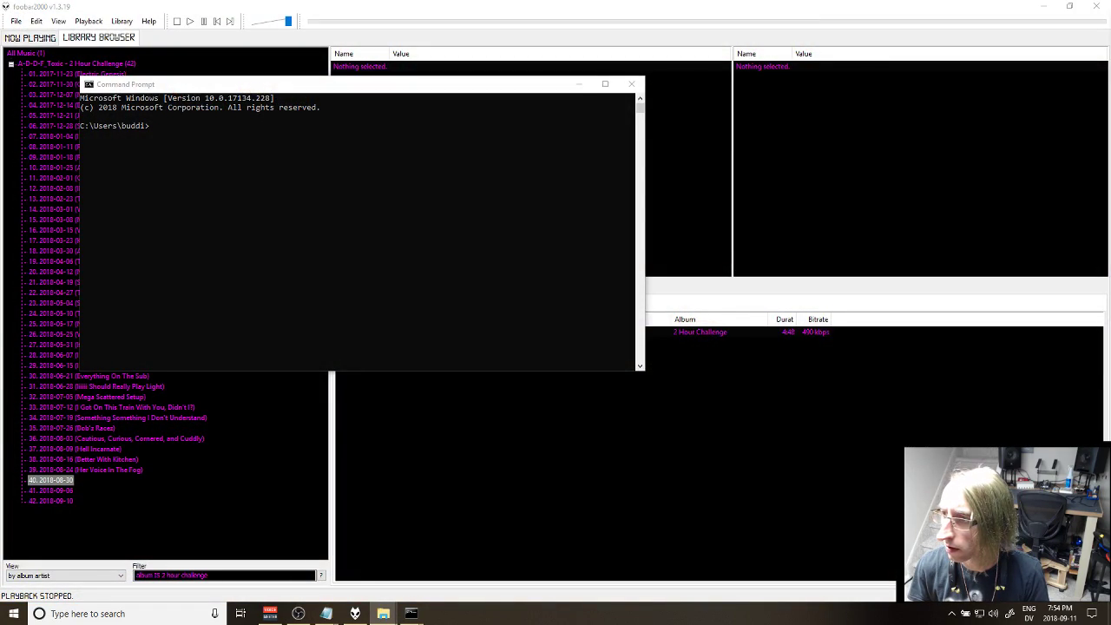
pyautogui.hotkey('alt', 'Tab')
pyautogui.hotkey('ctrl', 'a')
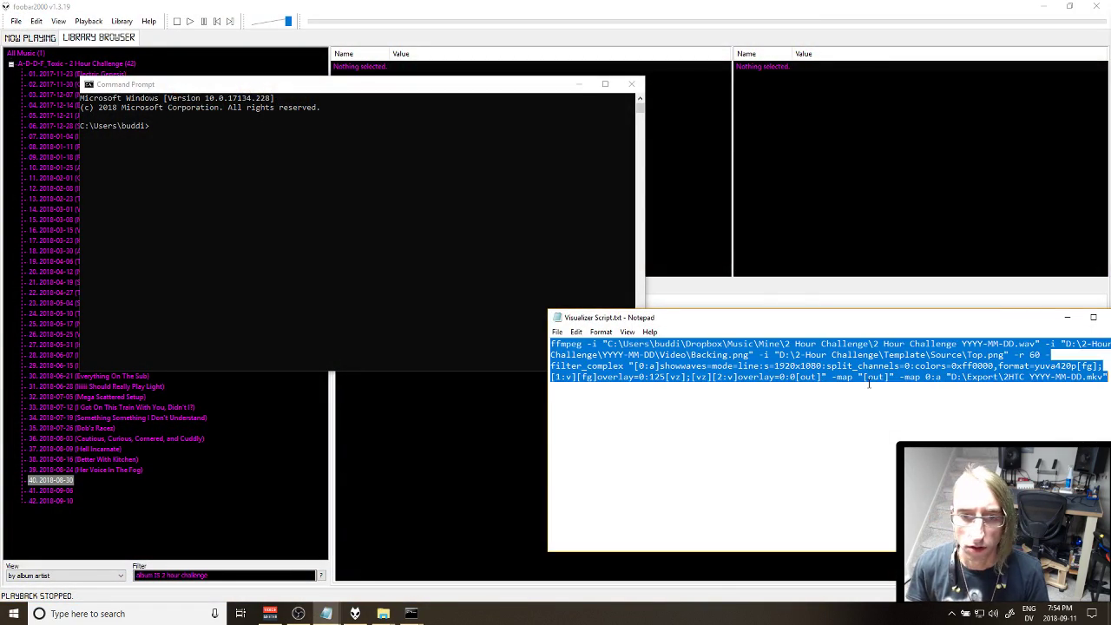
# Step: Replace the YYYY-MM-DD placeholder in the ffmpeg command's input WAV file name with 2018-08-30
pyautogui.moveTo(886, 325); pyautogui.dragTo(838, 352)
pyautogui.moveTo(913, 371); pyautogui.dragTo(967, 365)
pyautogui.write('2018-08-30')
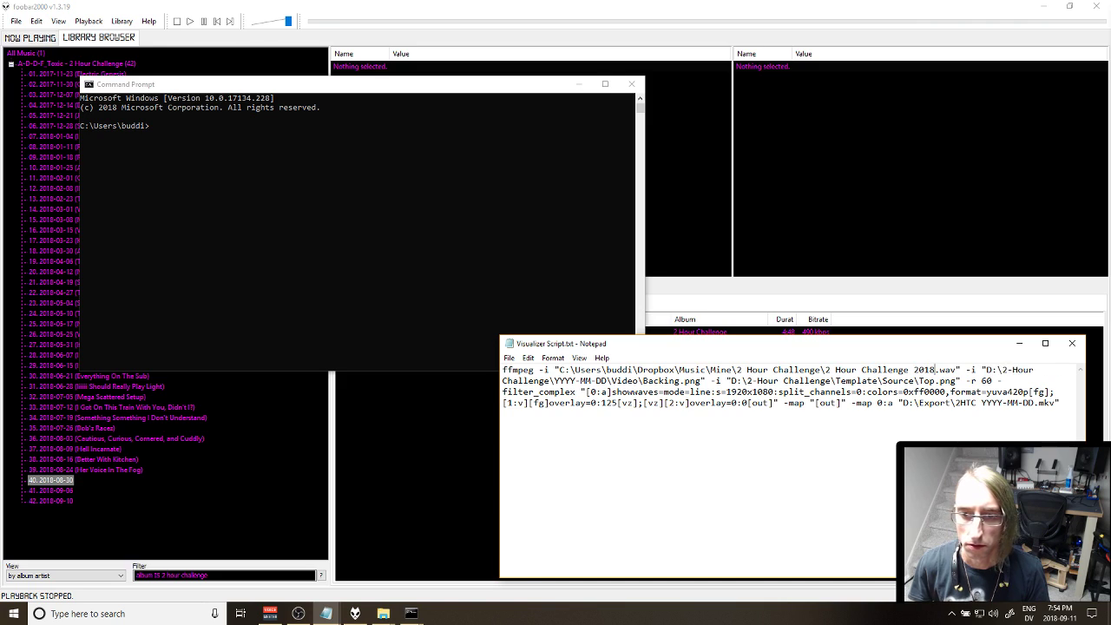
# Step: Replace the date placeholder in the Backing.png folder path with 2018-08-30
pyautogui.press('Down')
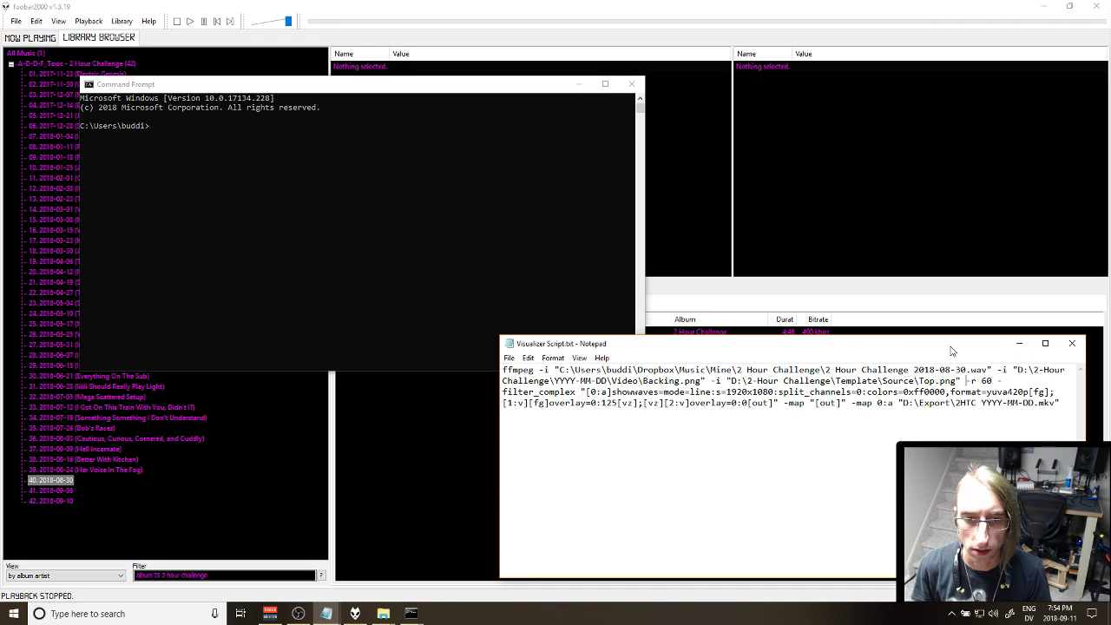
pyautogui.hotkey('ctrl', 'shift', 'Left')
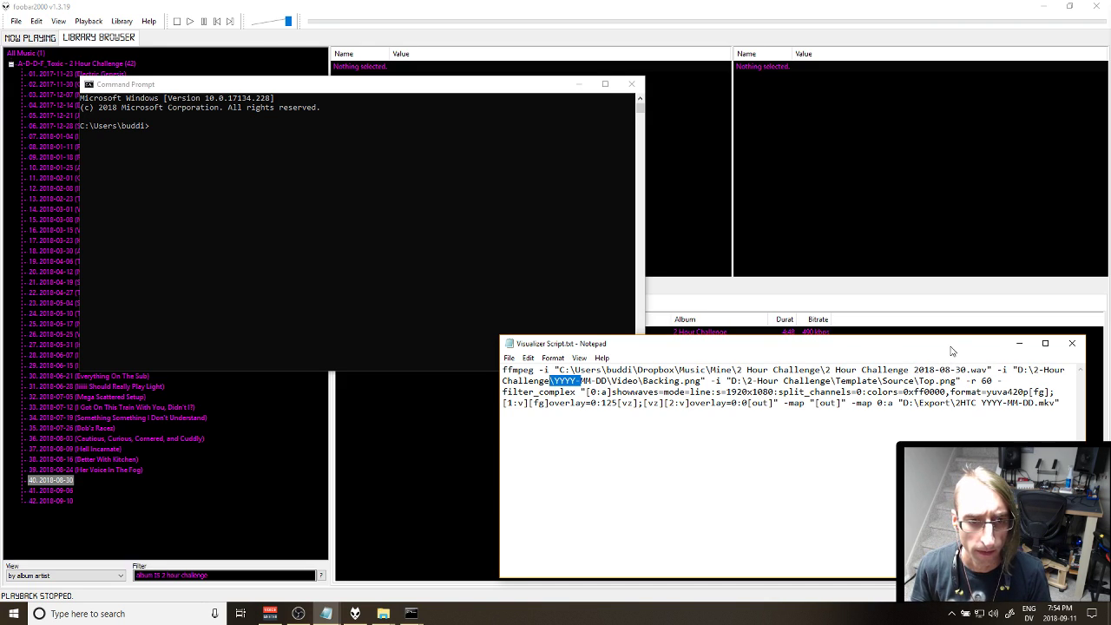
pyautogui.hotkey('shift', 'Right')
pyautogui.press('Delete')
pyautogui.hotkey('shift', 'Right')
pyautogui.hotkey('shift', 'Right')
pyautogui.hotkey('shift', 'Right')
pyautogui.hotkey('shift', 'Right')
pyautogui.hotkey('shift', 'Right')
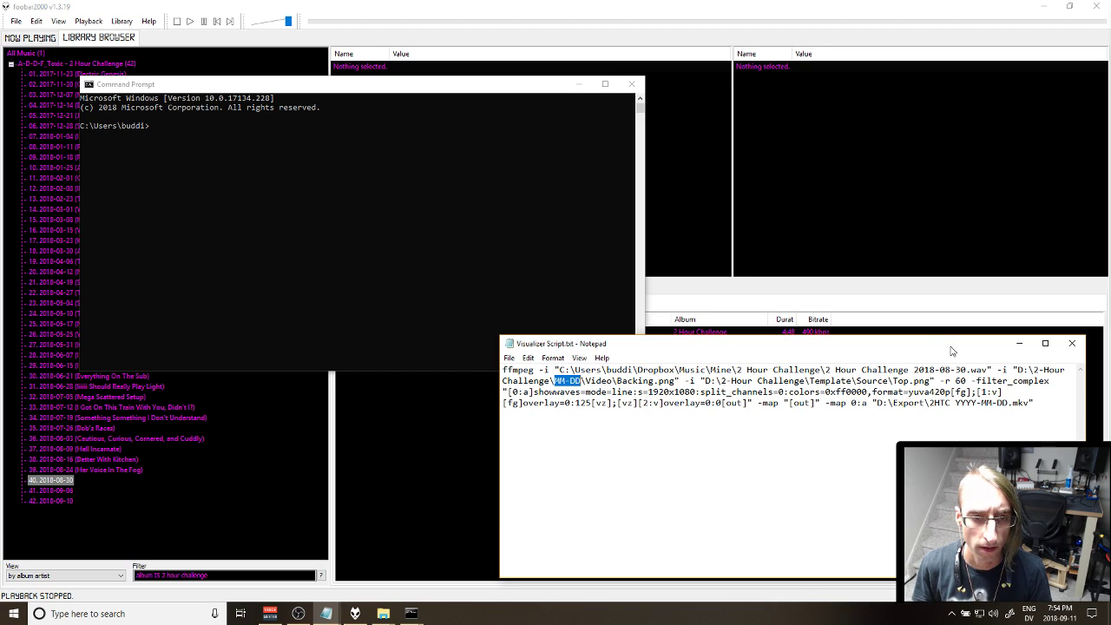
pyautogui.write('2018-08-30')
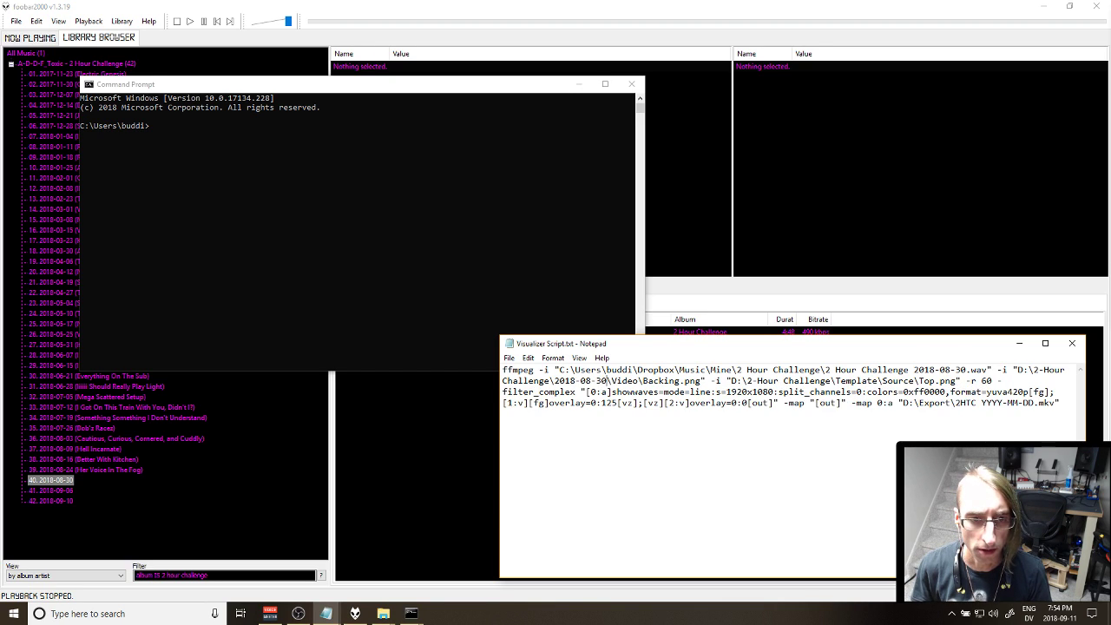
# Step: Replace the date placeholder in the output MKV file name with 2018-08-30
pyautogui.press('Down')
pyautogui.press('Down')
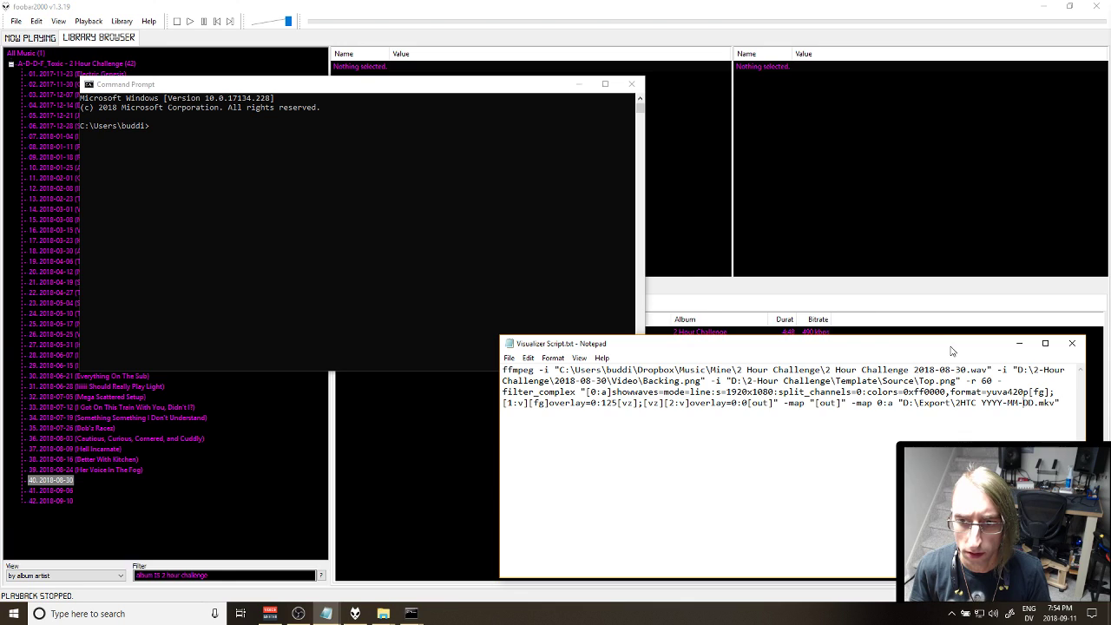
pyautogui.hotkey('ctrl', 'shift', 'Left')
pyautogui.hotkey('ctrl', 'shift', 'Left')
pyautogui.write('2018-08')
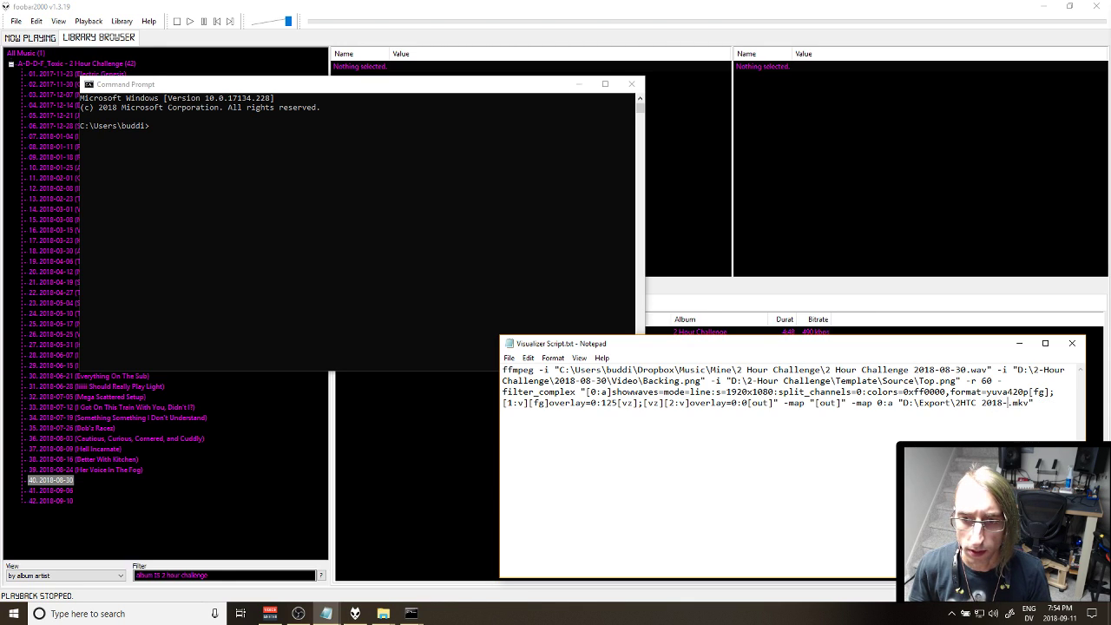
pyautogui.write('-30')
# Step: Copy the whole ffmpeg command from the script into the Command Prompt and run it to render 2HTC 2018-08-30.mkv
pyautogui.hotkey('ctrl', 'a')
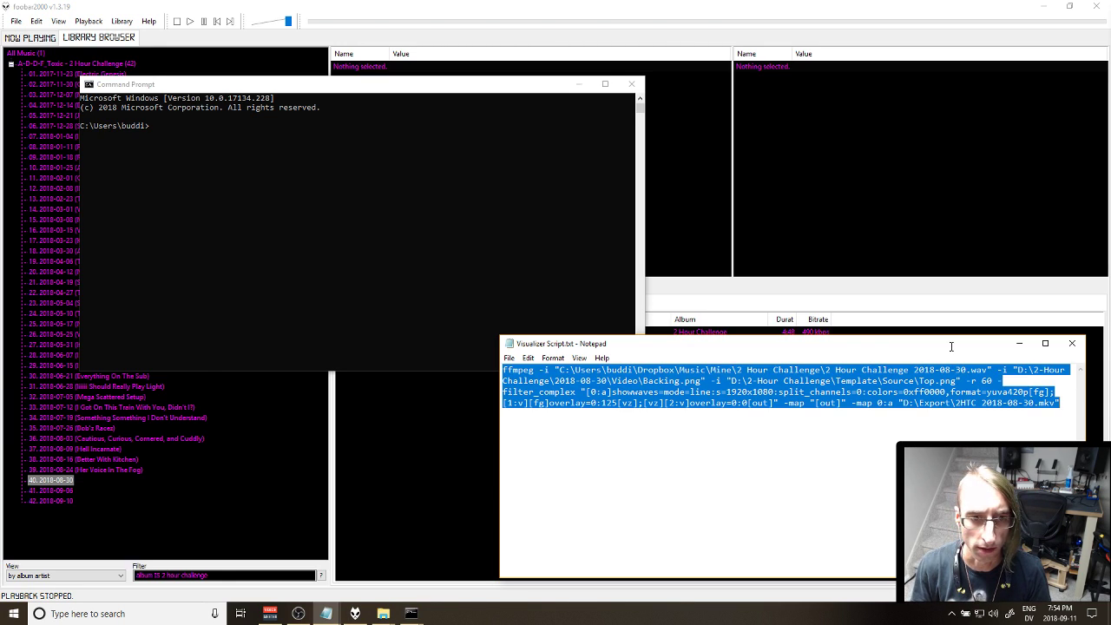
pyautogui.click(219, 204)
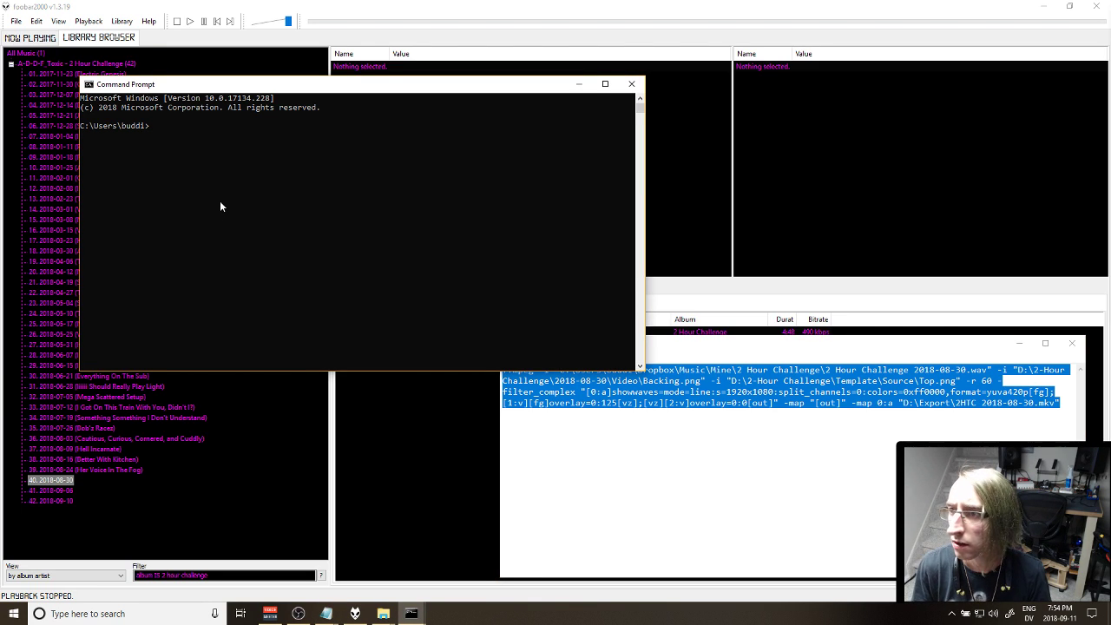
pyautogui.write('ffmpeg -i "C:\\Users\\buddi\\Dropbox\\Music\\Mine\\2 Hour Challenge\\2 Hour Challenge 2018-08-30.wav" -i "D:\\2-Hour Challenge\\2018-08-30\\Video\\Backing.png" -i "D:\\2-Hour Challenge\\Template\\Source\\Top.png" -r 60 -filter_complex "[0:a]showwaves=mode=line:s=1920x1080:split_channels=0:colors=0xff0000,format=yuva420p[fg];[1:v][fg]overlay=0:125[vz];[vz][2:v]overlay=0:0[out]" -map "[out]" -map 0:a "D:\\Export\\2HTC 2018-08-30.mkv"')
pyautogui.press('Return')
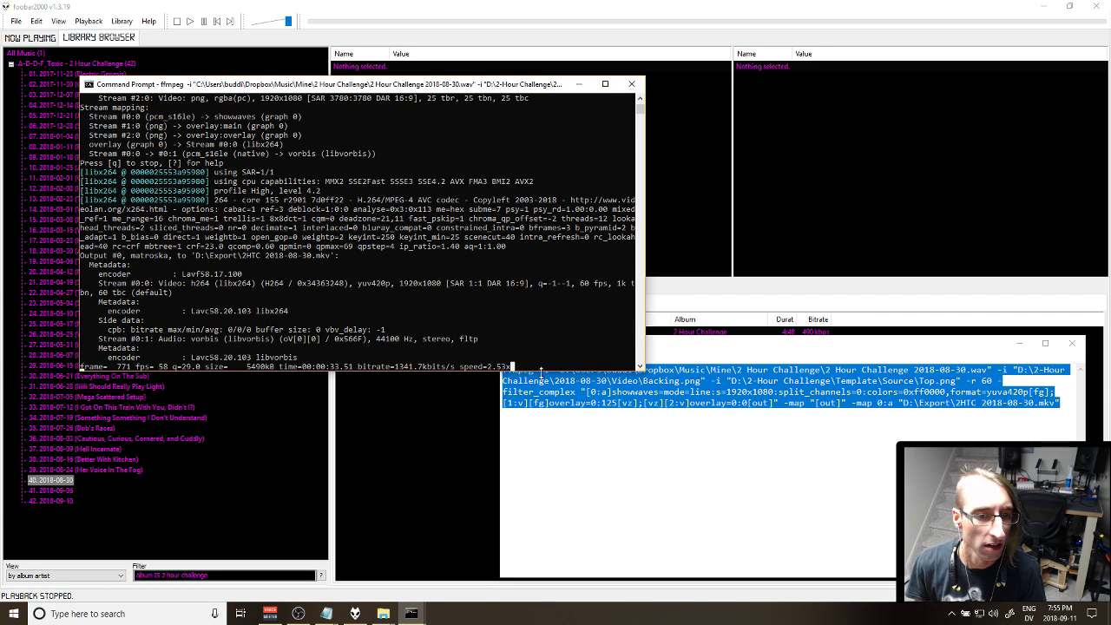
pyautogui.click(705, 500)
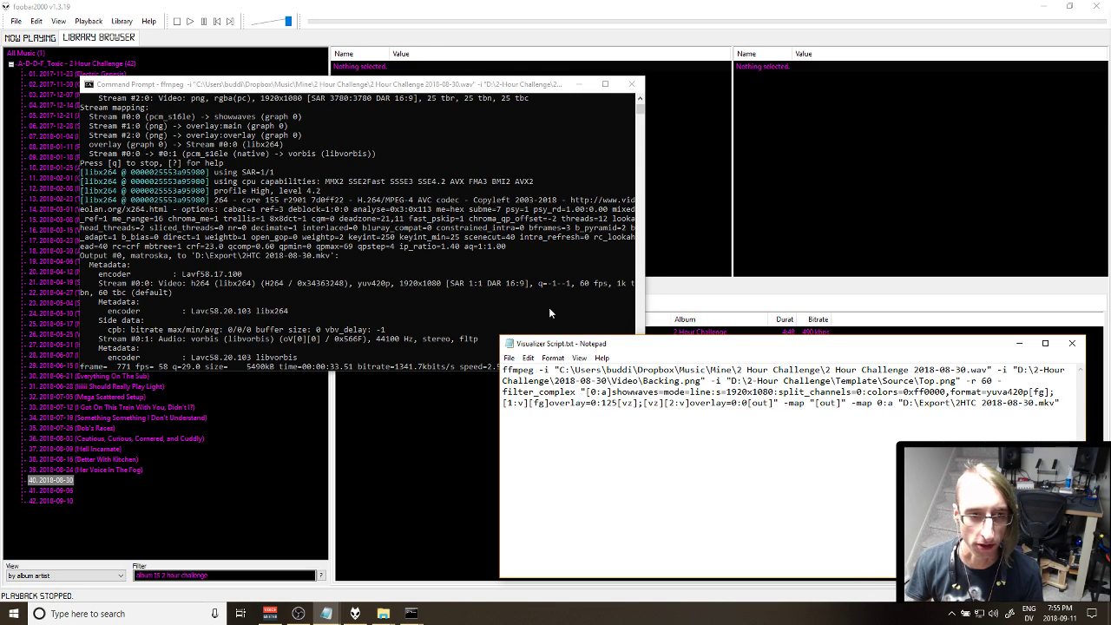
pyautogui.click(528, 279)
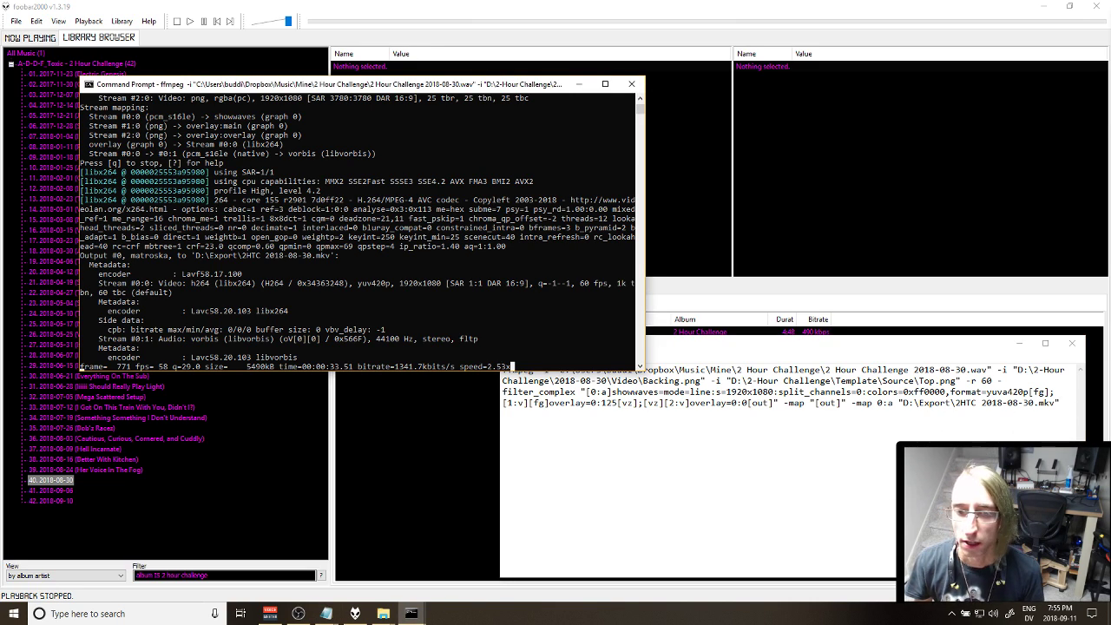
pyautogui.click(1058, 413)
pyautogui.click(407, 302)
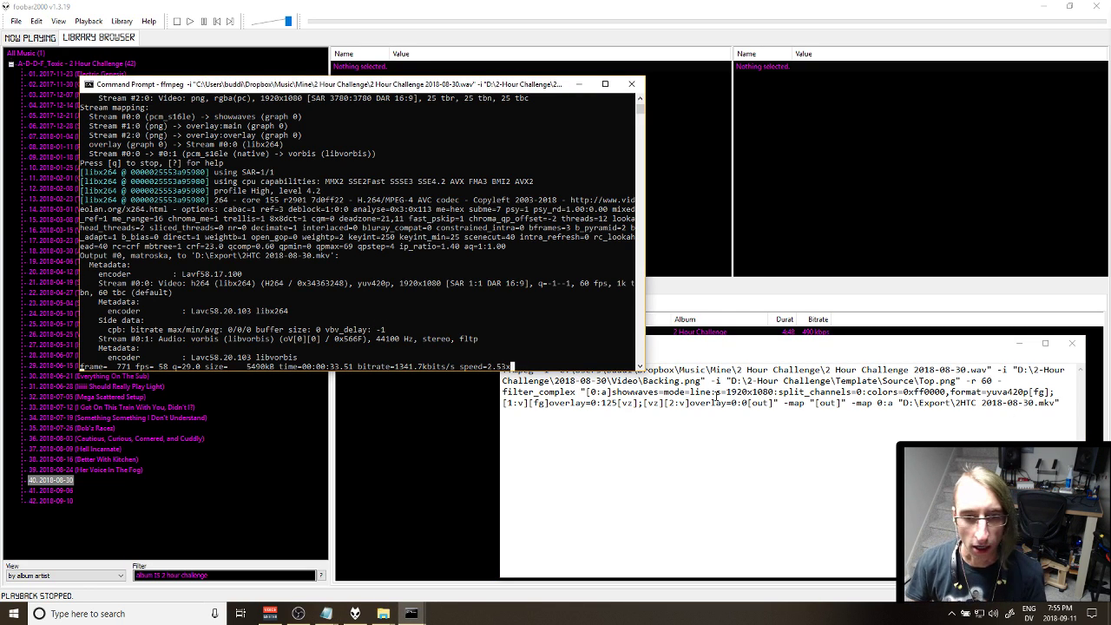
pyautogui.click(1058, 413)
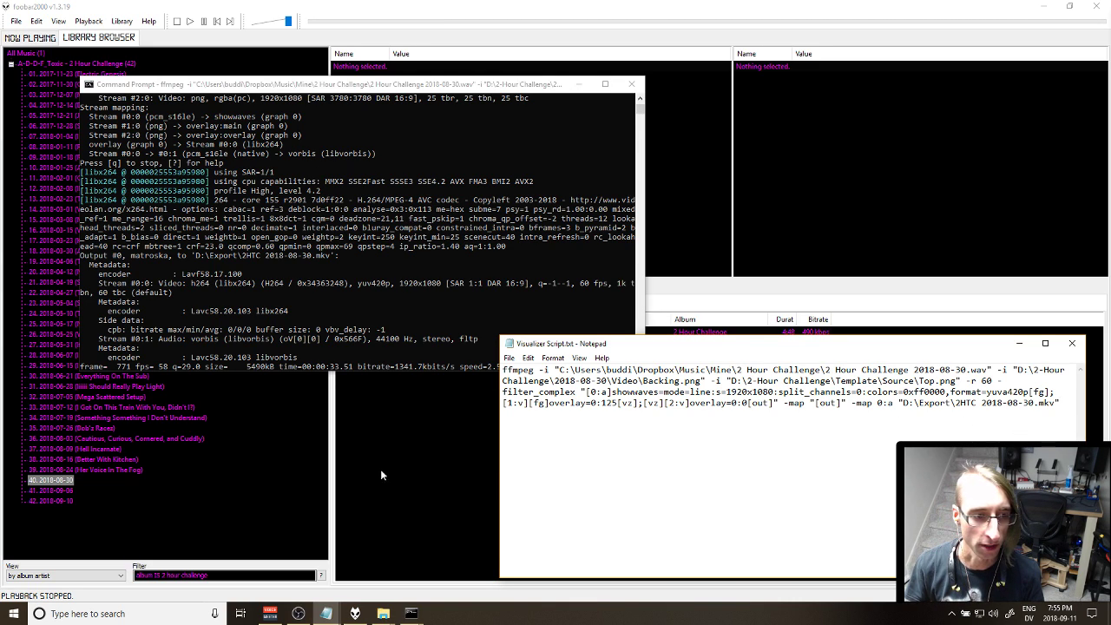
# Step: Switch to foobar2000 and start playing track 40, 2018-08-30
pyautogui.click(162, 532)
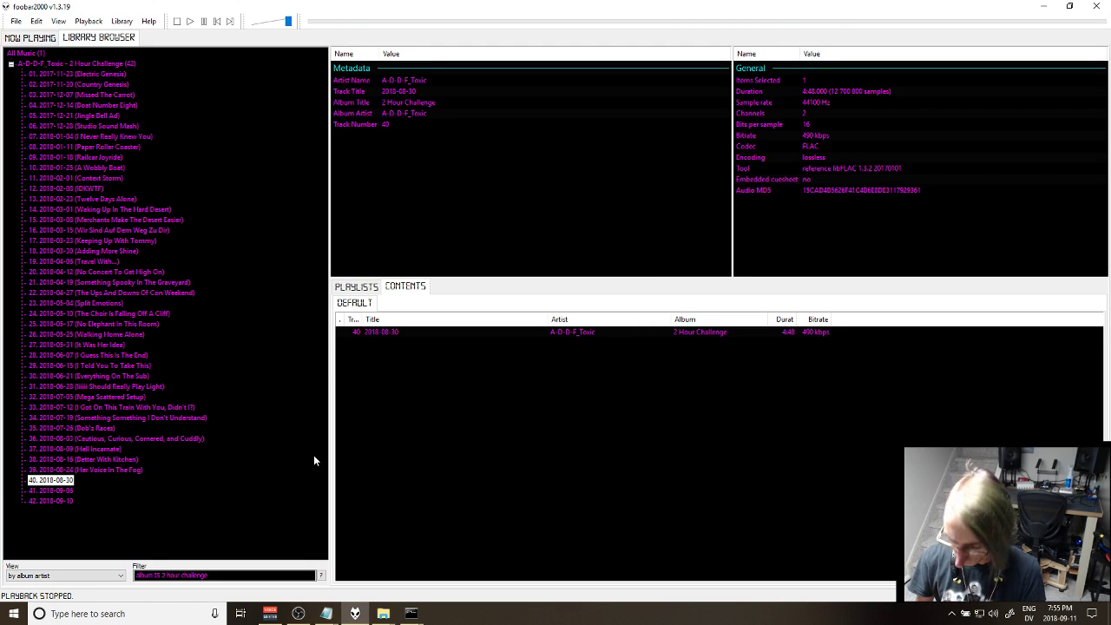
pyautogui.press('space')
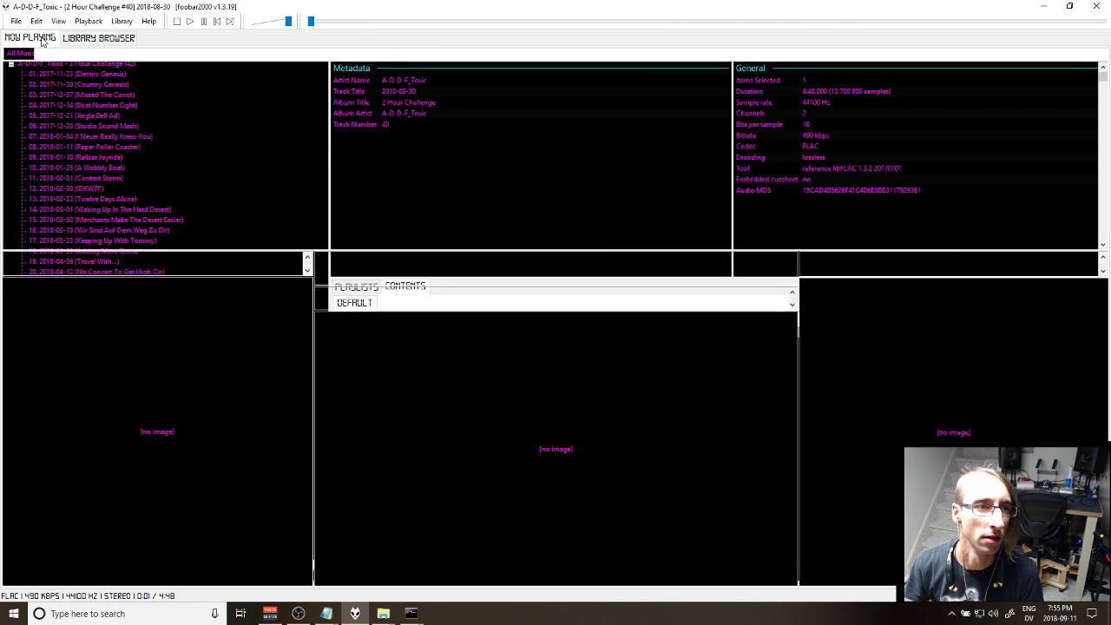